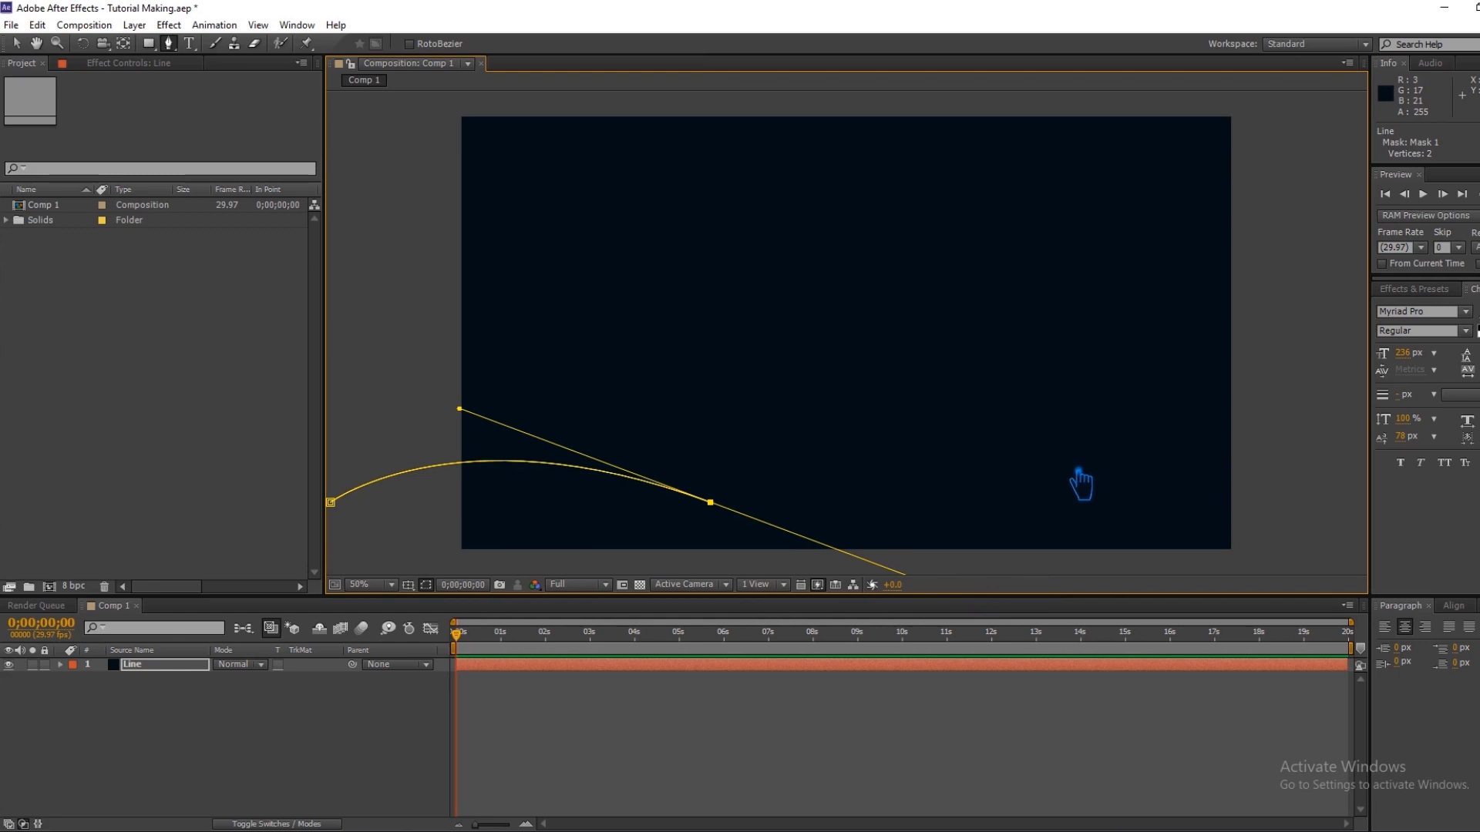
Continue the Line mask path with a smooth third vertex near the frame's lower right and a final corner vertex beyond the right edge.
key(ctrl+z)
key(ctrl+shift+z)
key(ctrl+z)
drag(1110, 491, 1188, 493)
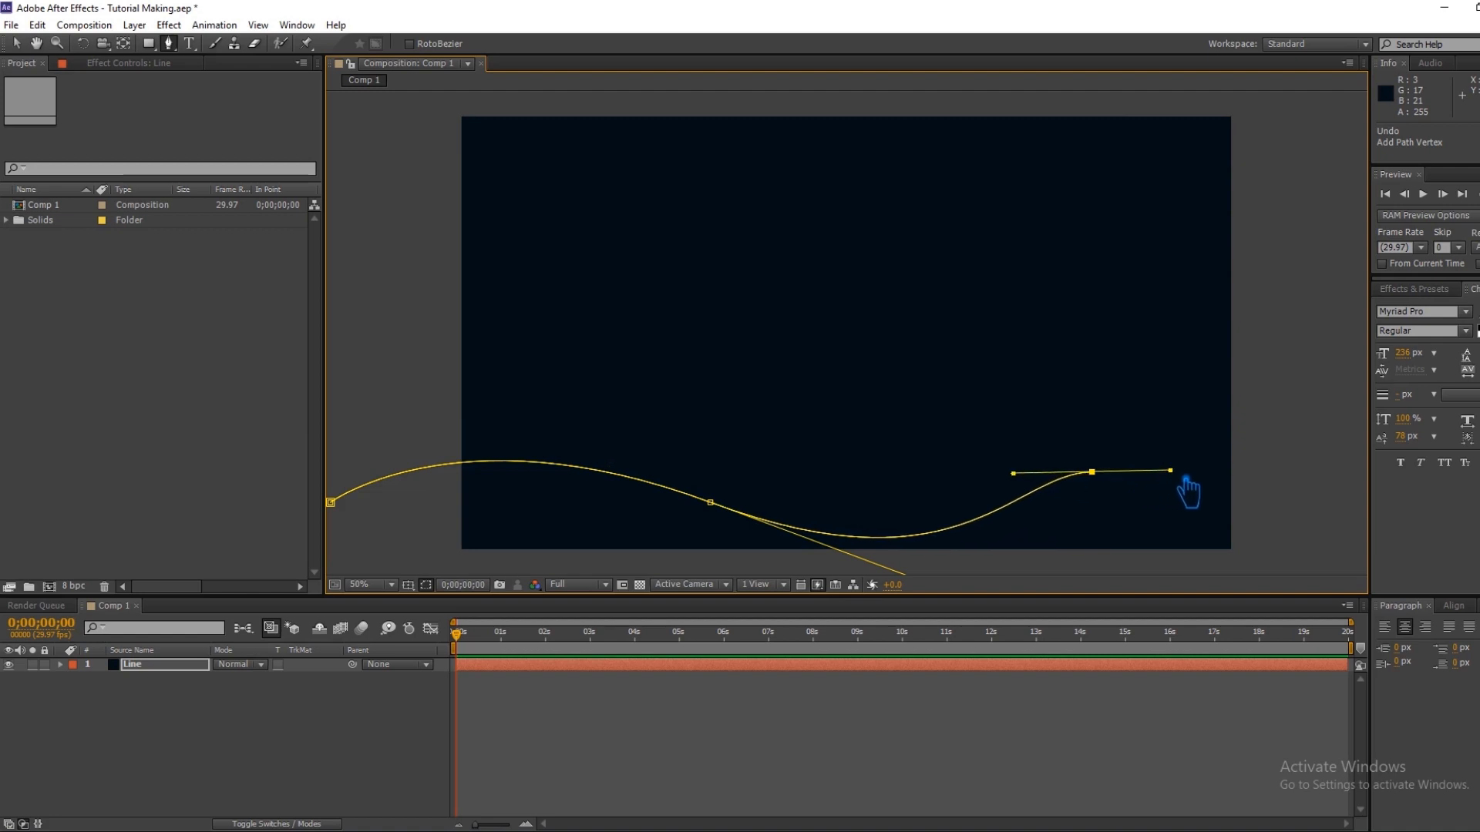
key(space)
drag(1088, 513, 839, 460)
drag(1148, 477, 1242, 517)
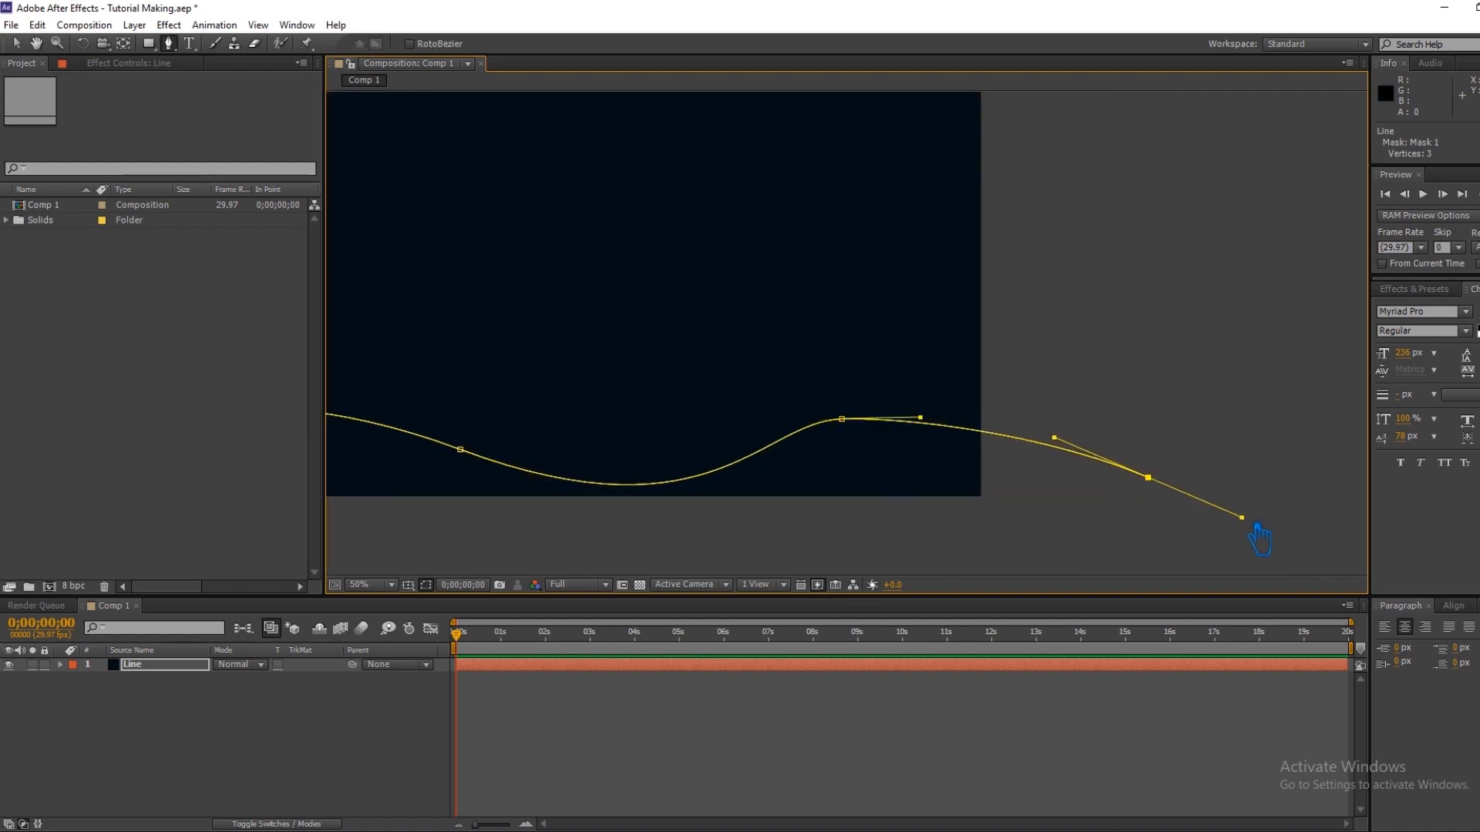
click(1149, 478)
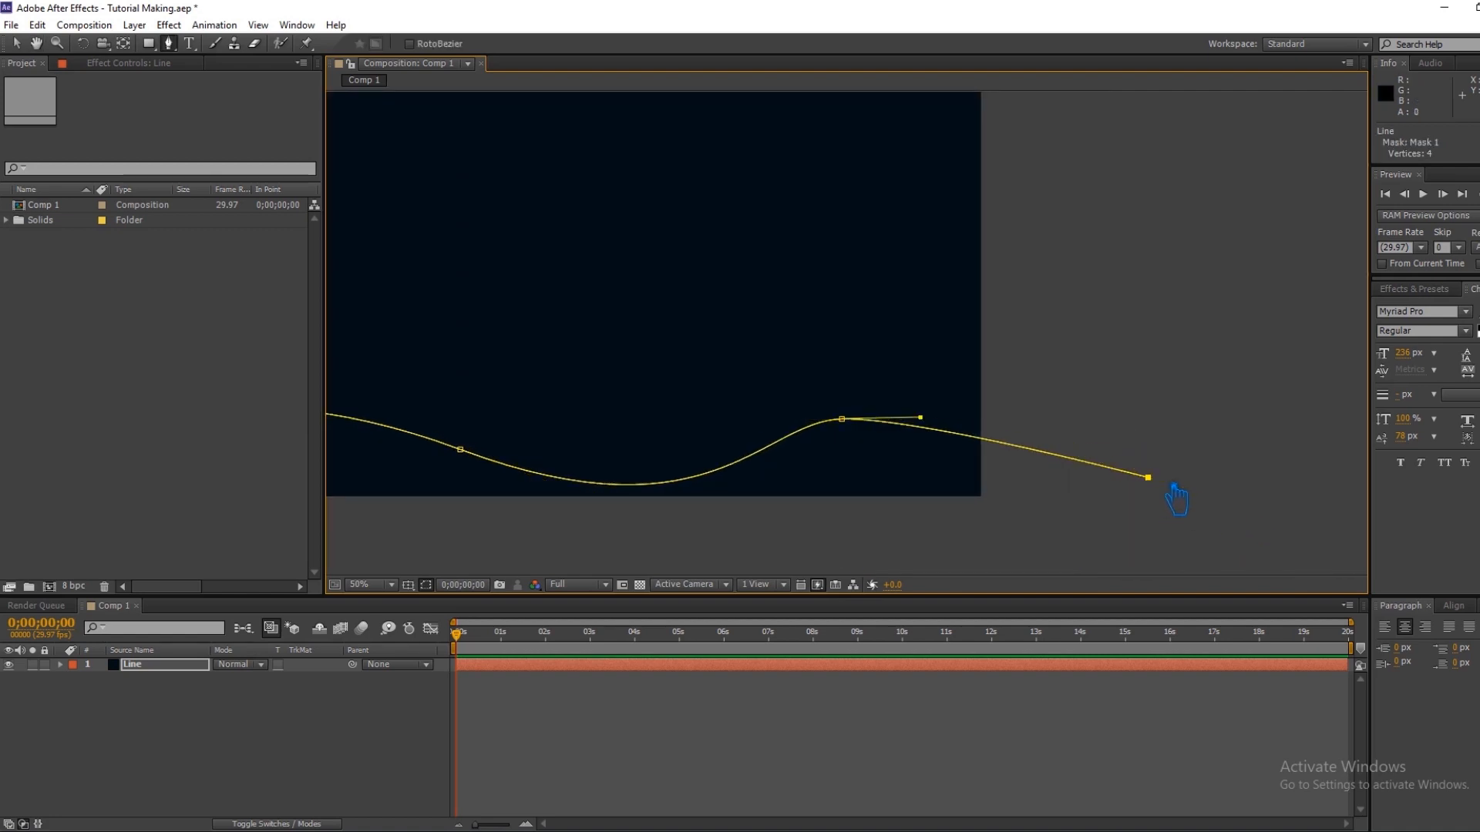
Pull the third vertex's outgoing handle up and outward to arch the path's last segment, undoing any stray vertex.
drag(921, 418, 1336, 356)
key(space)
click(710, 519)
key(ctrl+z)
key(v)
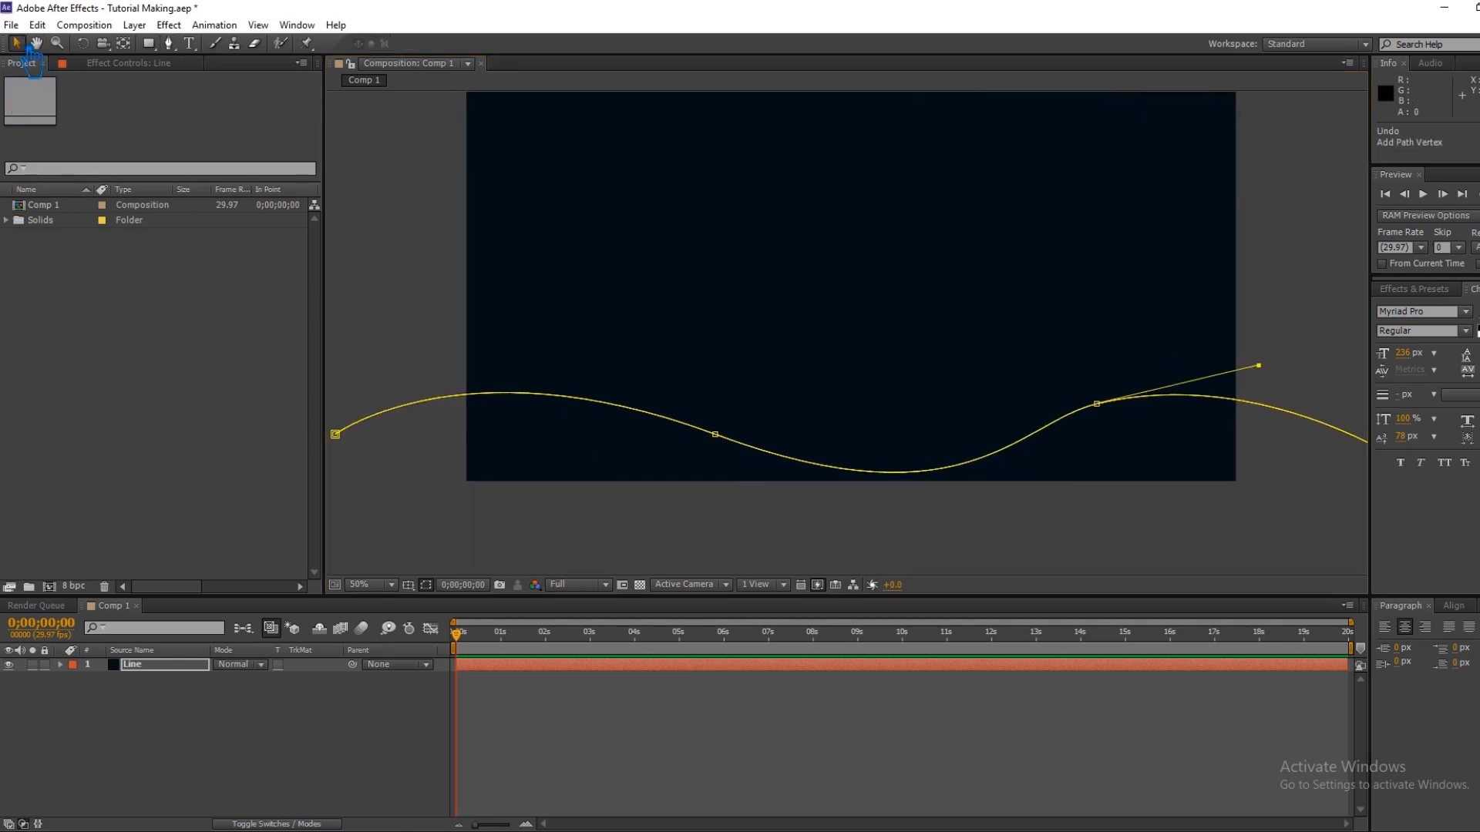
Select the two middle vertices of the Line layer's mask path and move them up toward the middle of the frame.
click(262, 734)
click(165, 665)
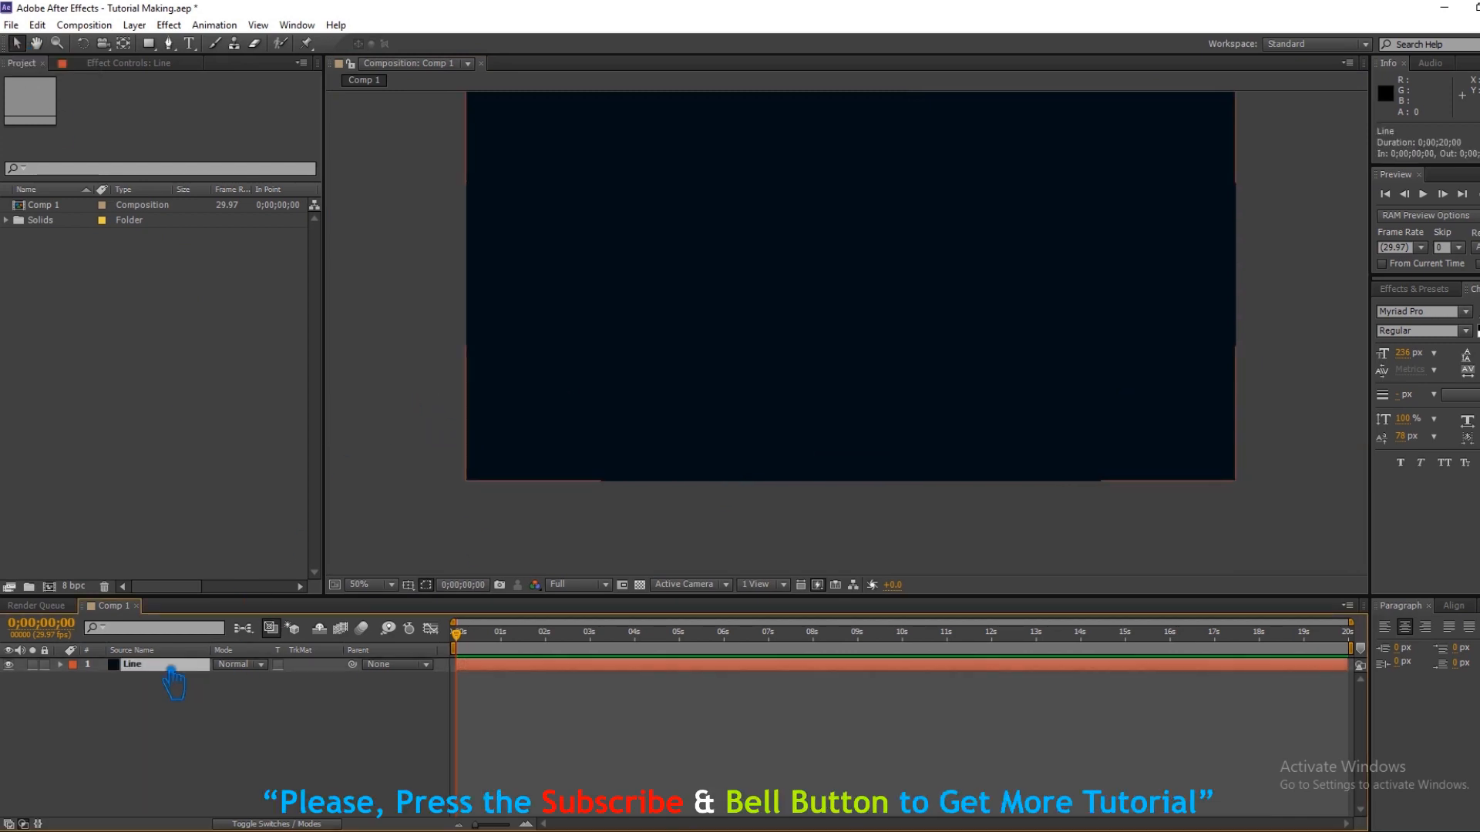
click(80, 678)
click(180, 667)
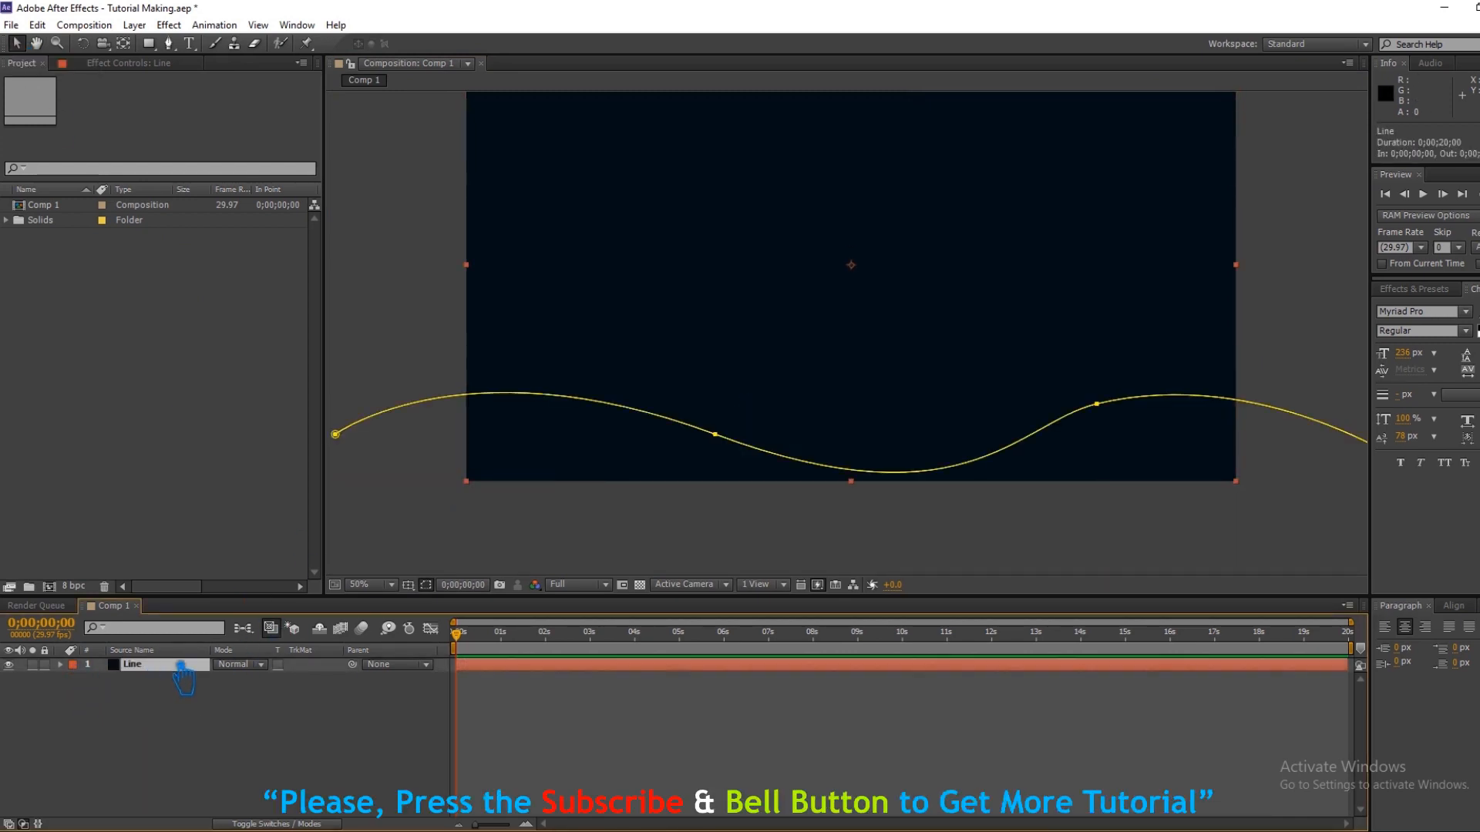
click(715, 434)
shift+click(1097, 404)
drag(1097, 404, 1093, 365)
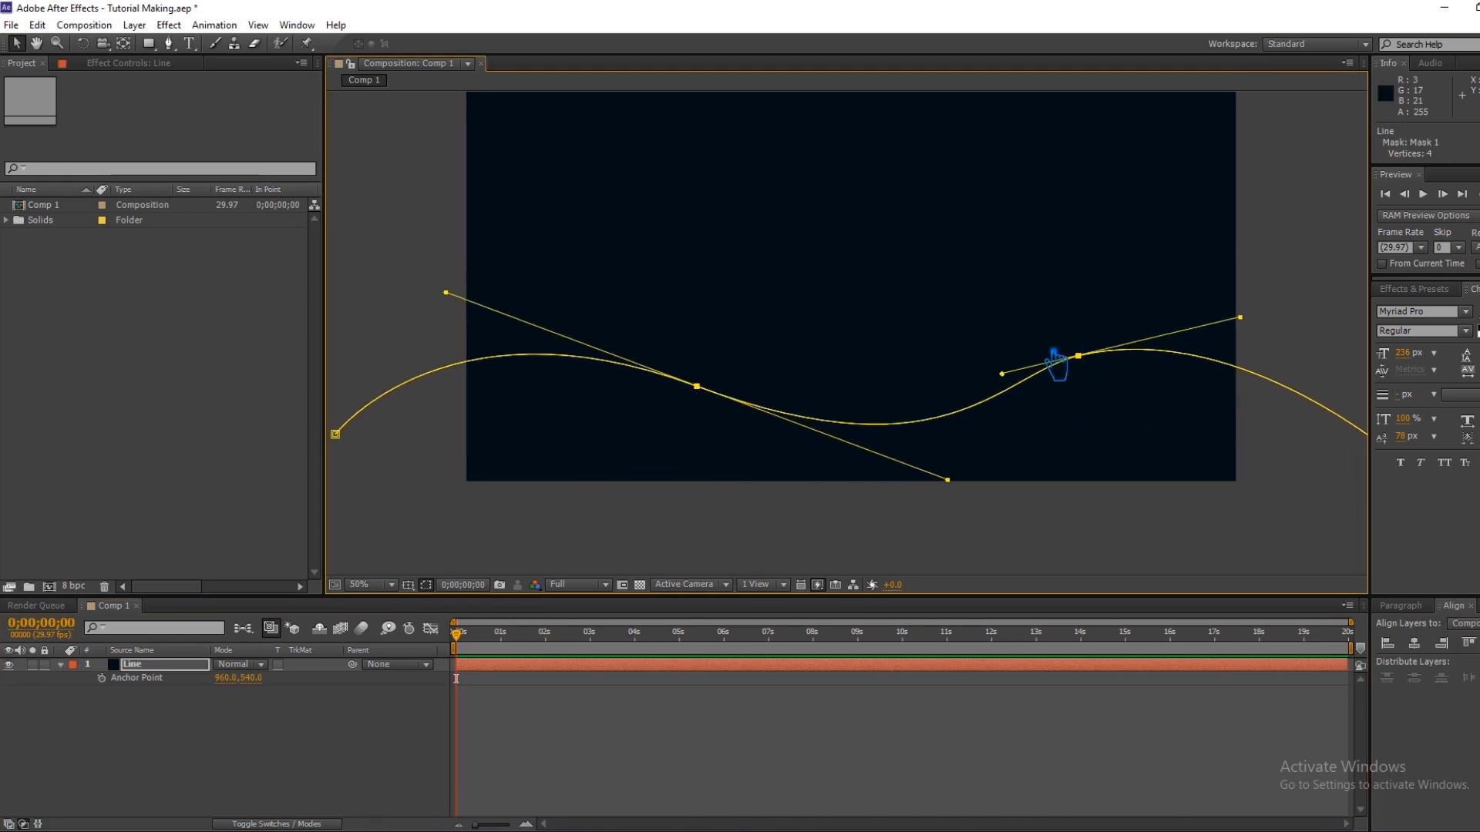
drag(1084, 373, 1091, 301)
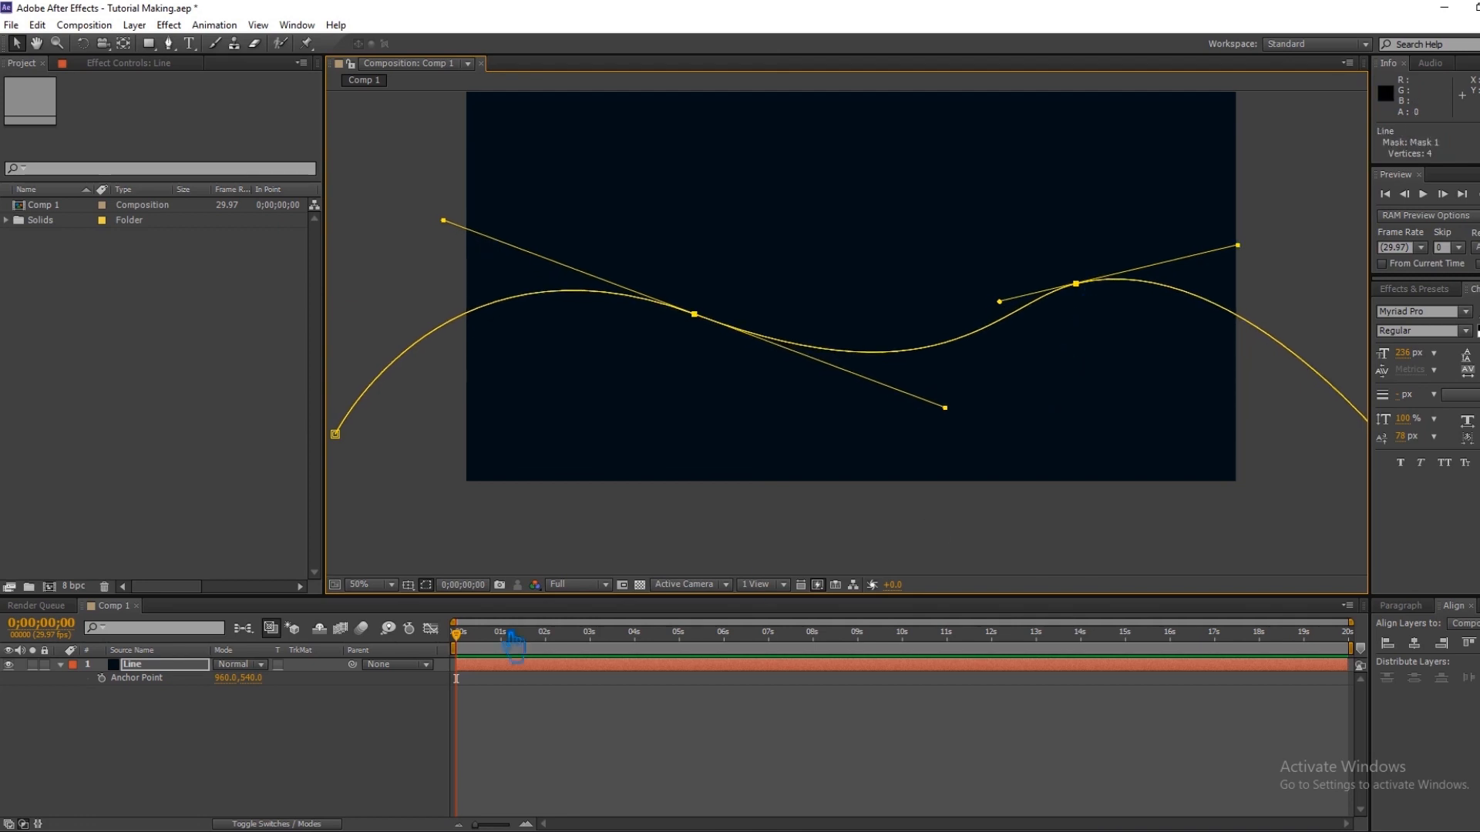
Switch the timeline's name column to layer names and collapse the Line layer's properties.
click(241, 765)
click(139, 652)
click(139, 664)
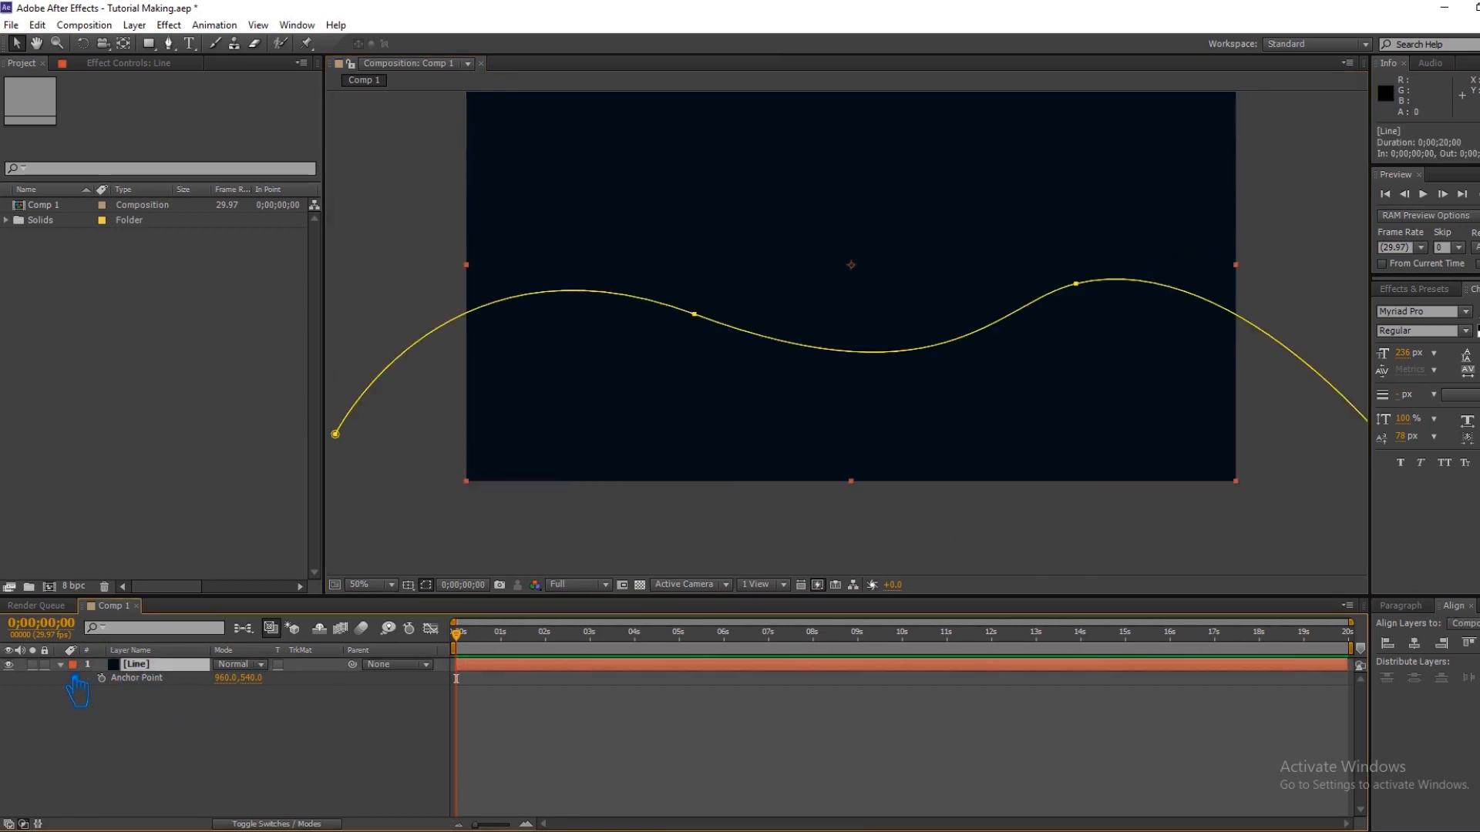
click(61, 664)
Toggle the Line layer's visibility off and back on.
click(220, 730)
click(138, 665)
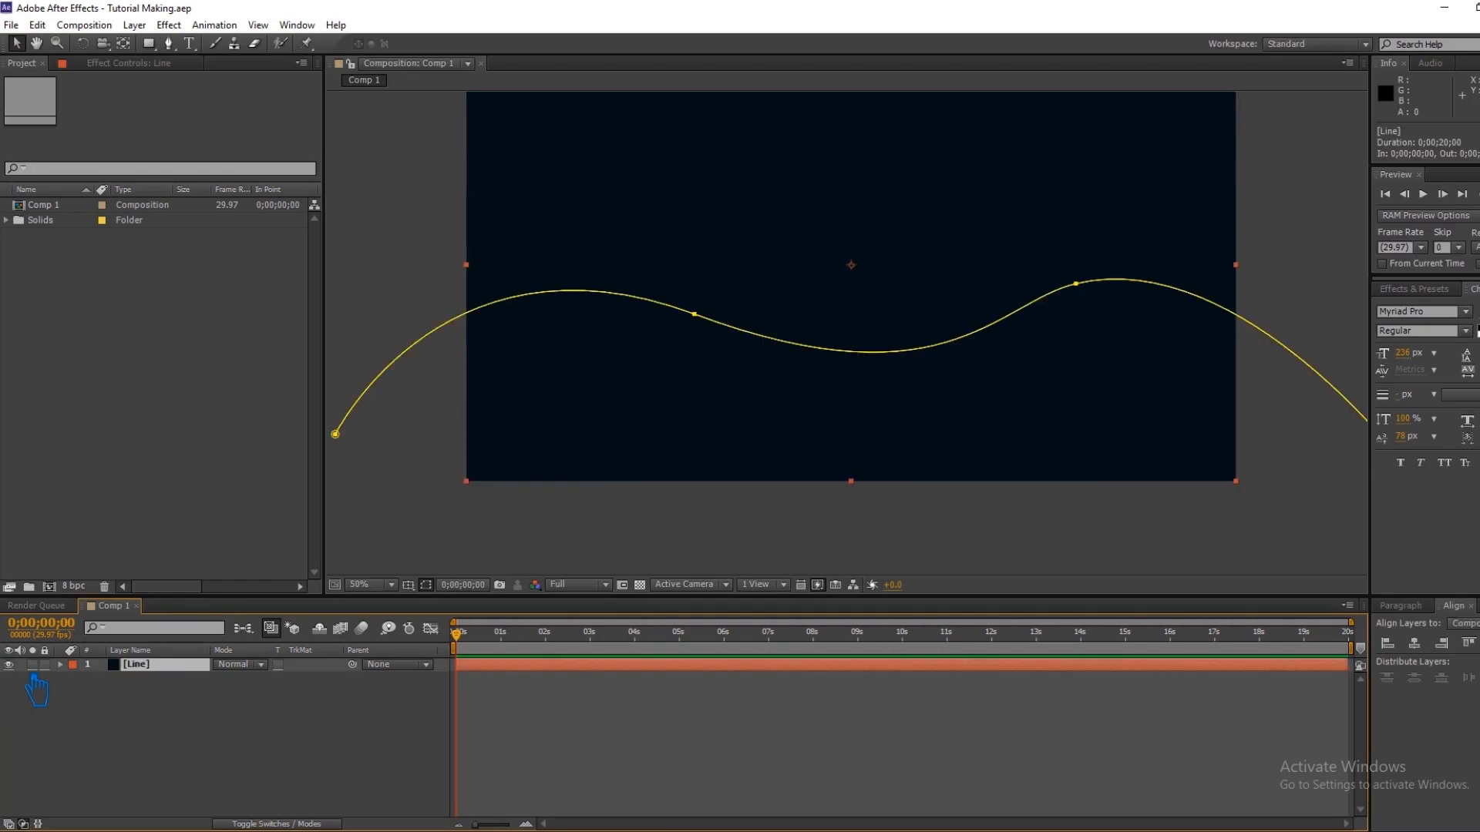
click(9, 664)
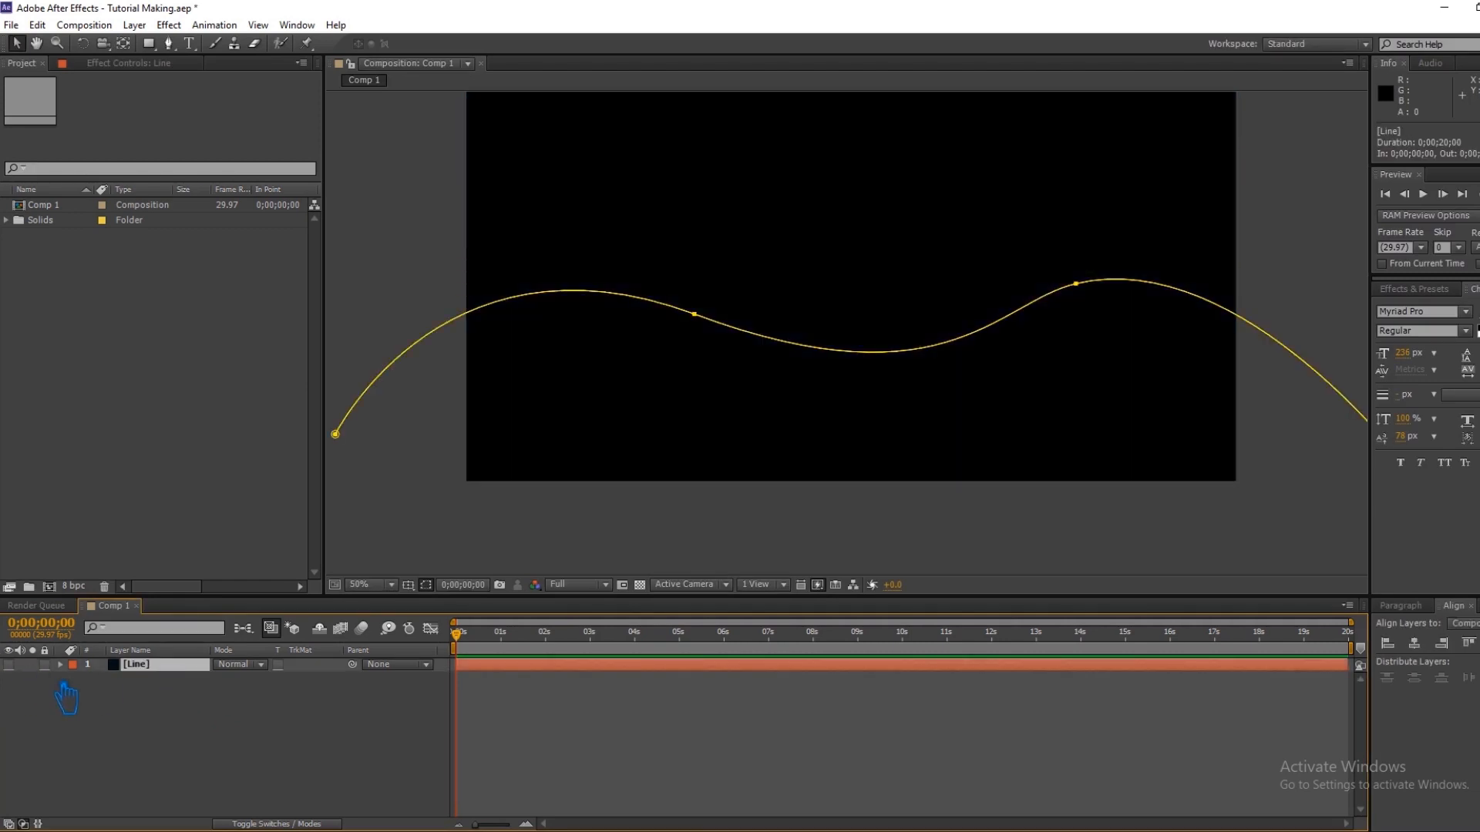
click(9, 664)
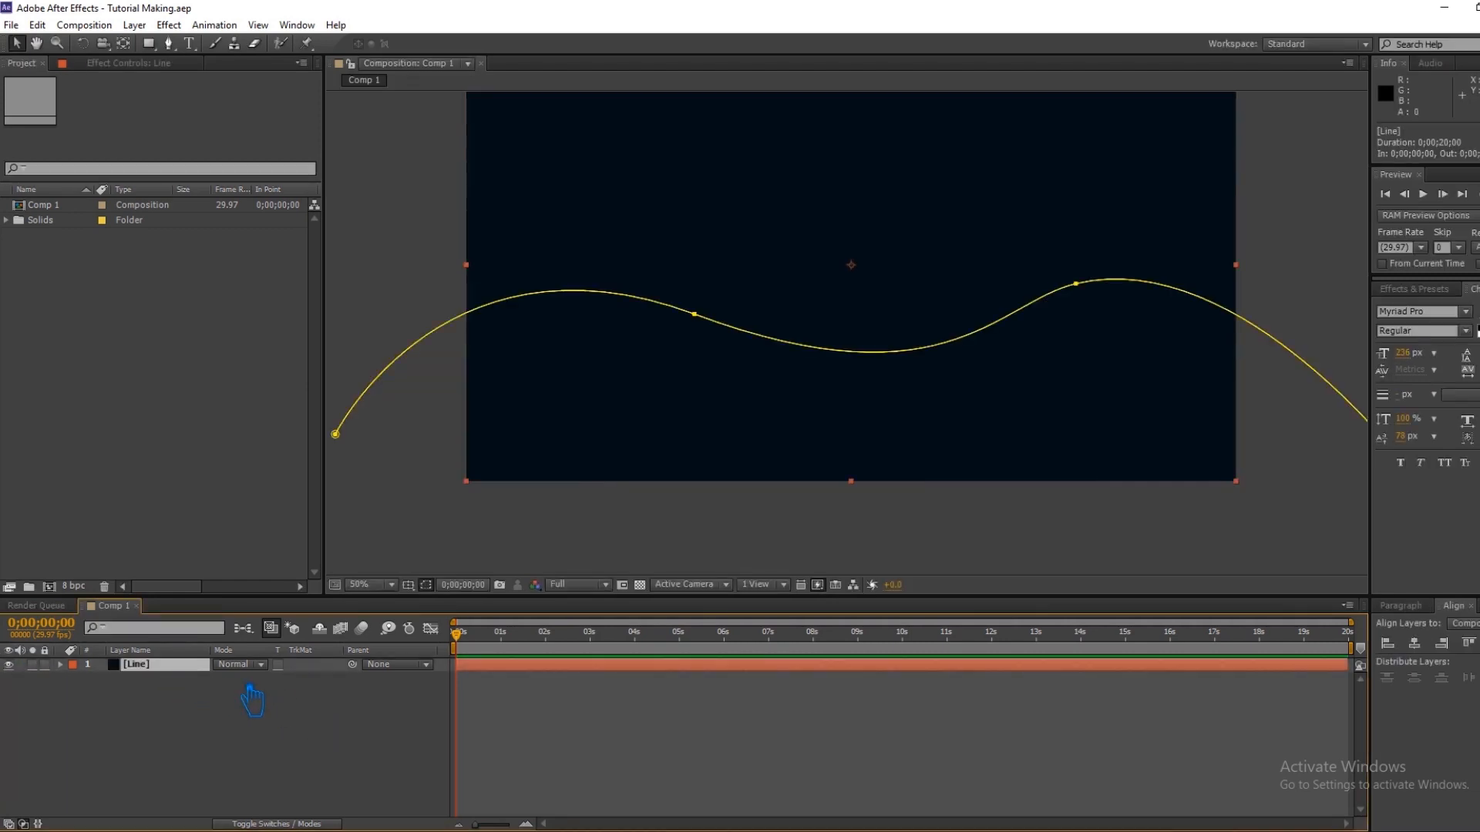
Add a new null object to the composition.
right_click(345, 714)
mouse_move(429, 545)
click(663, 640)
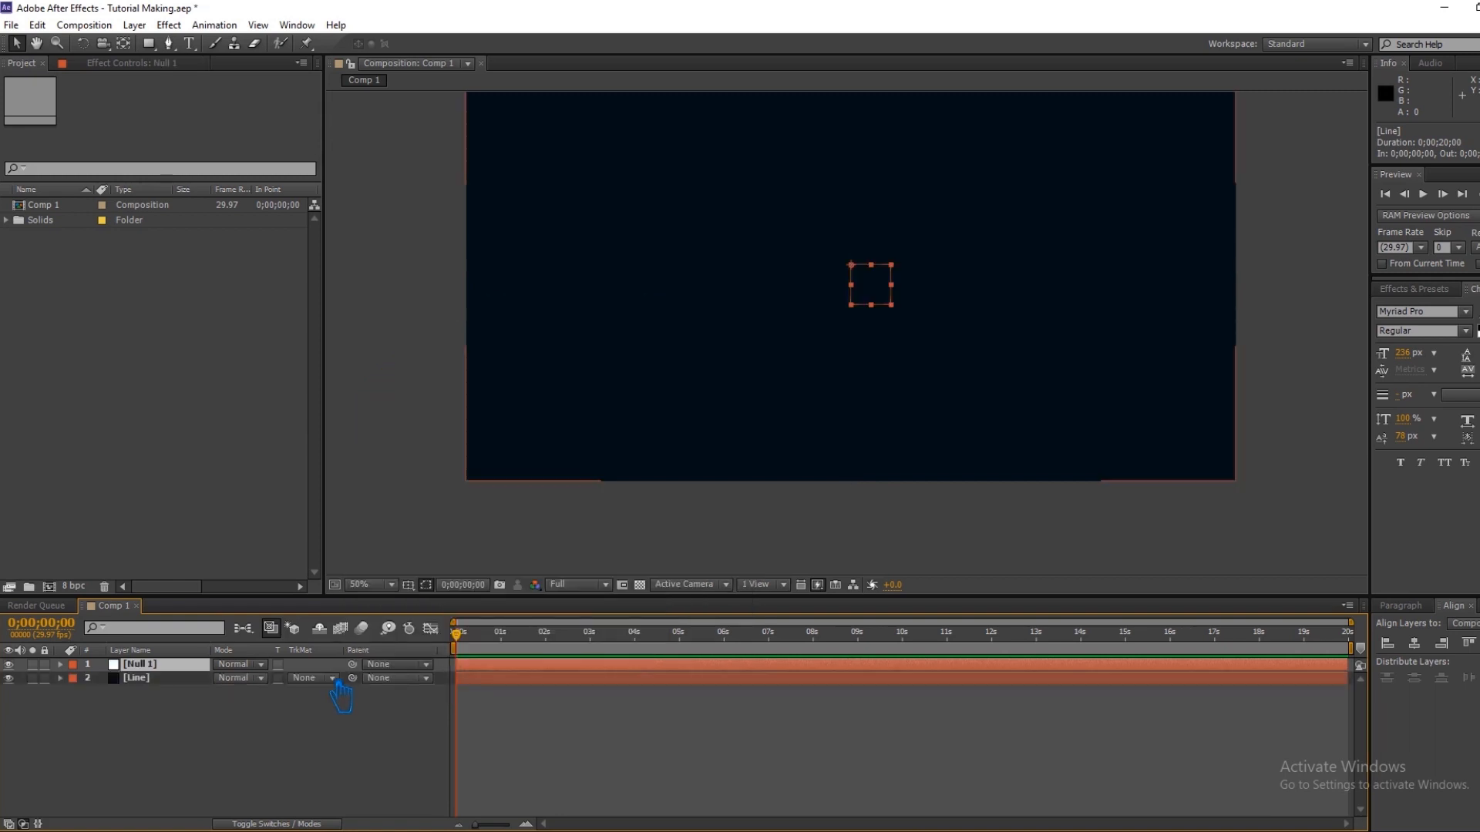
Copy the Mask Path property of Mask 1 on the Line layer.
click(136, 678)
click(60, 678)
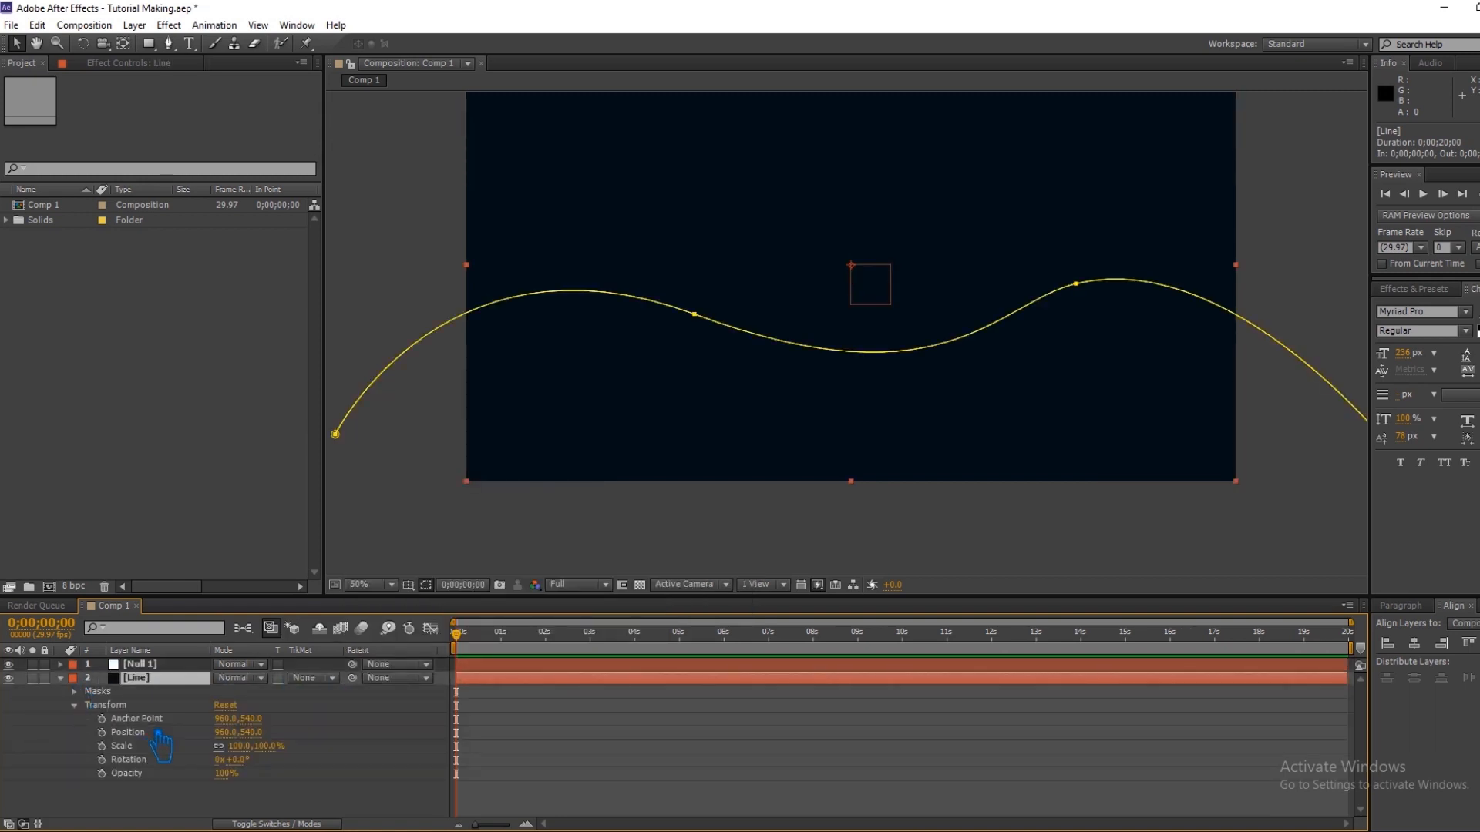
click(74, 692)
click(74, 719)
click(88, 706)
click(164, 720)
key(ctrl+c)
Paste the copied mask path into the Position property of Null 1 as motion keyframes.
click(160, 665)
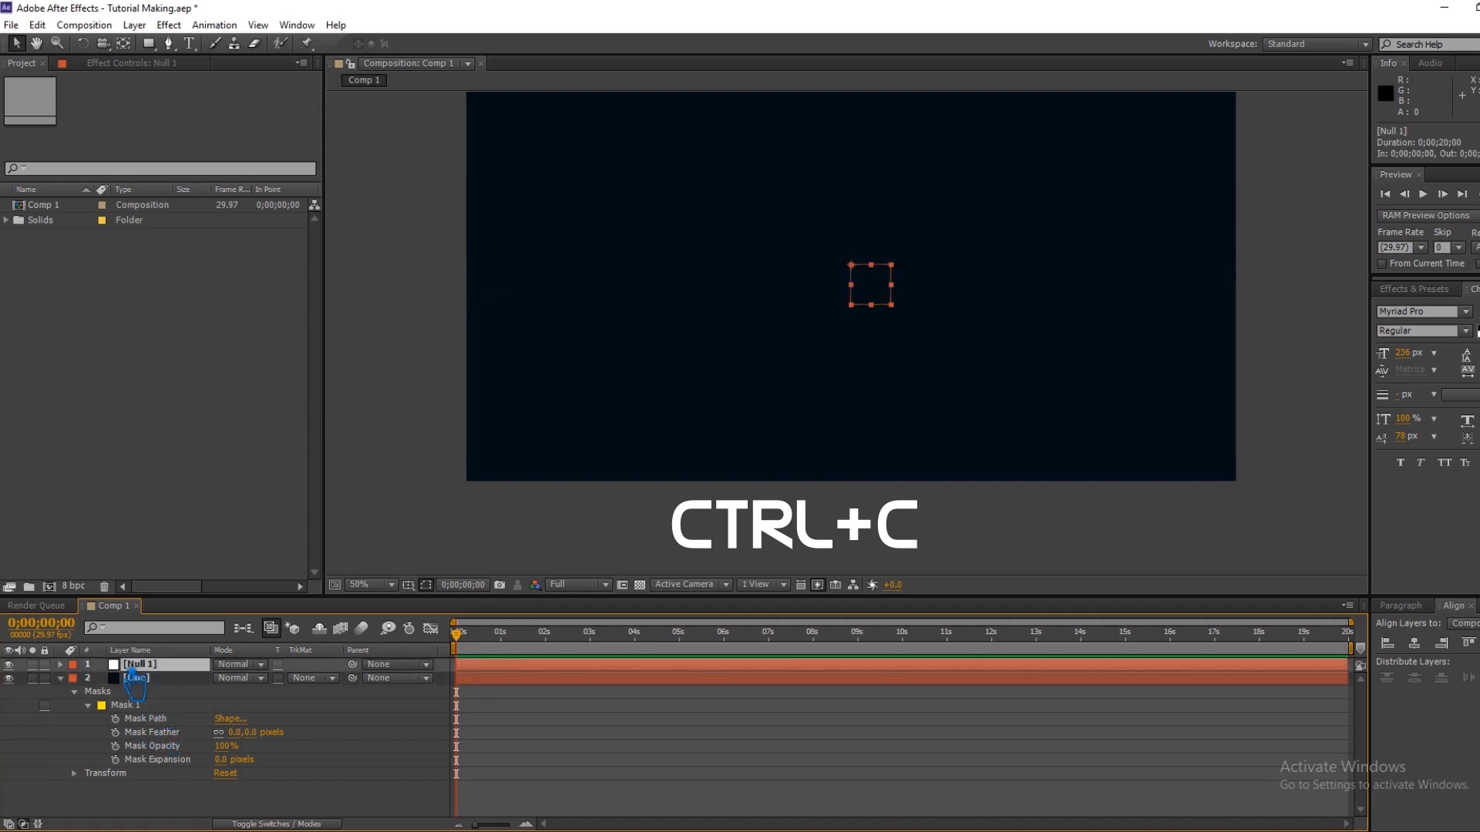
click(60, 664)
click(75, 678)
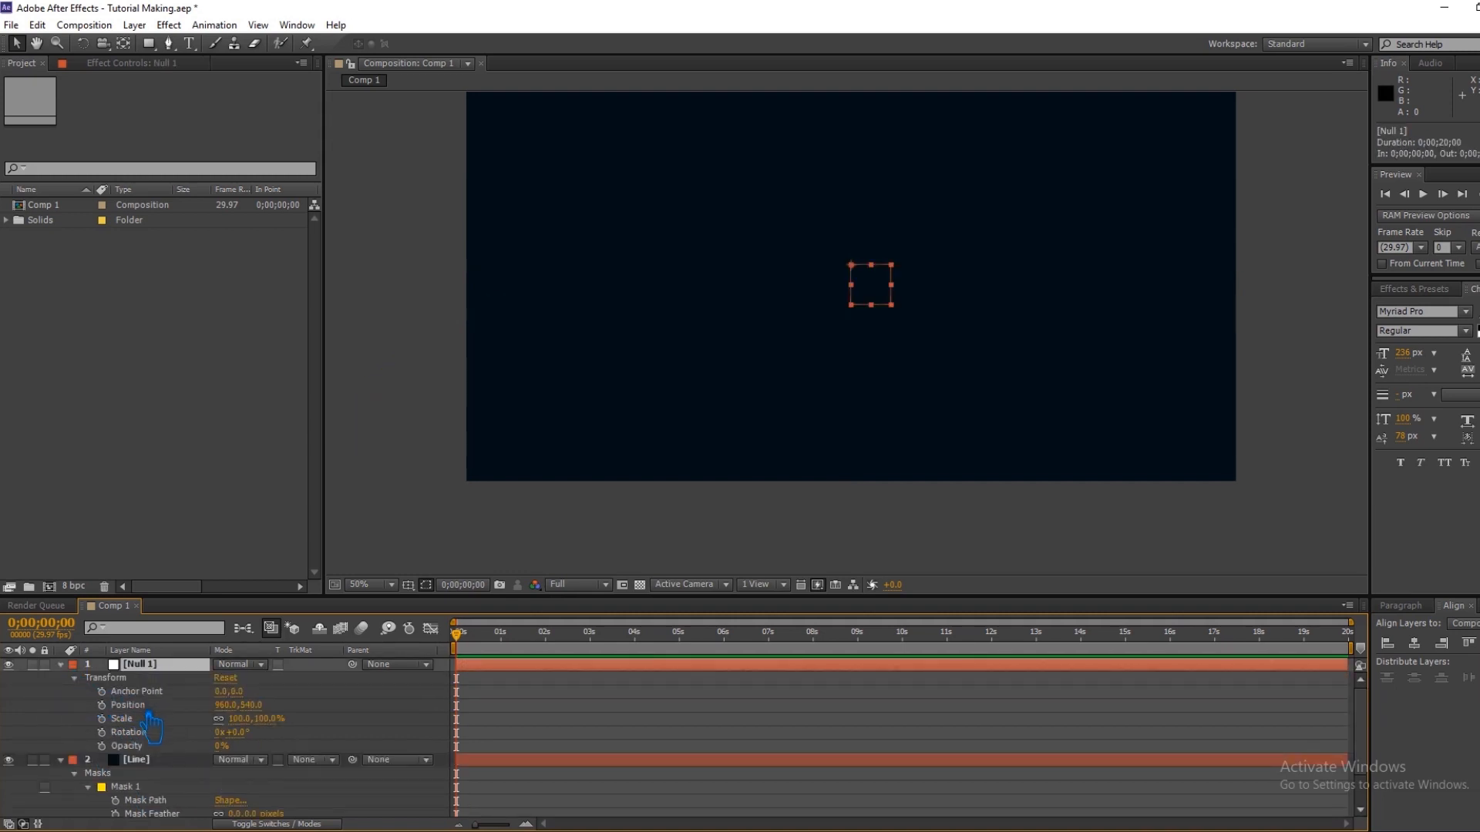
click(148, 709)
key(ctrl+v)
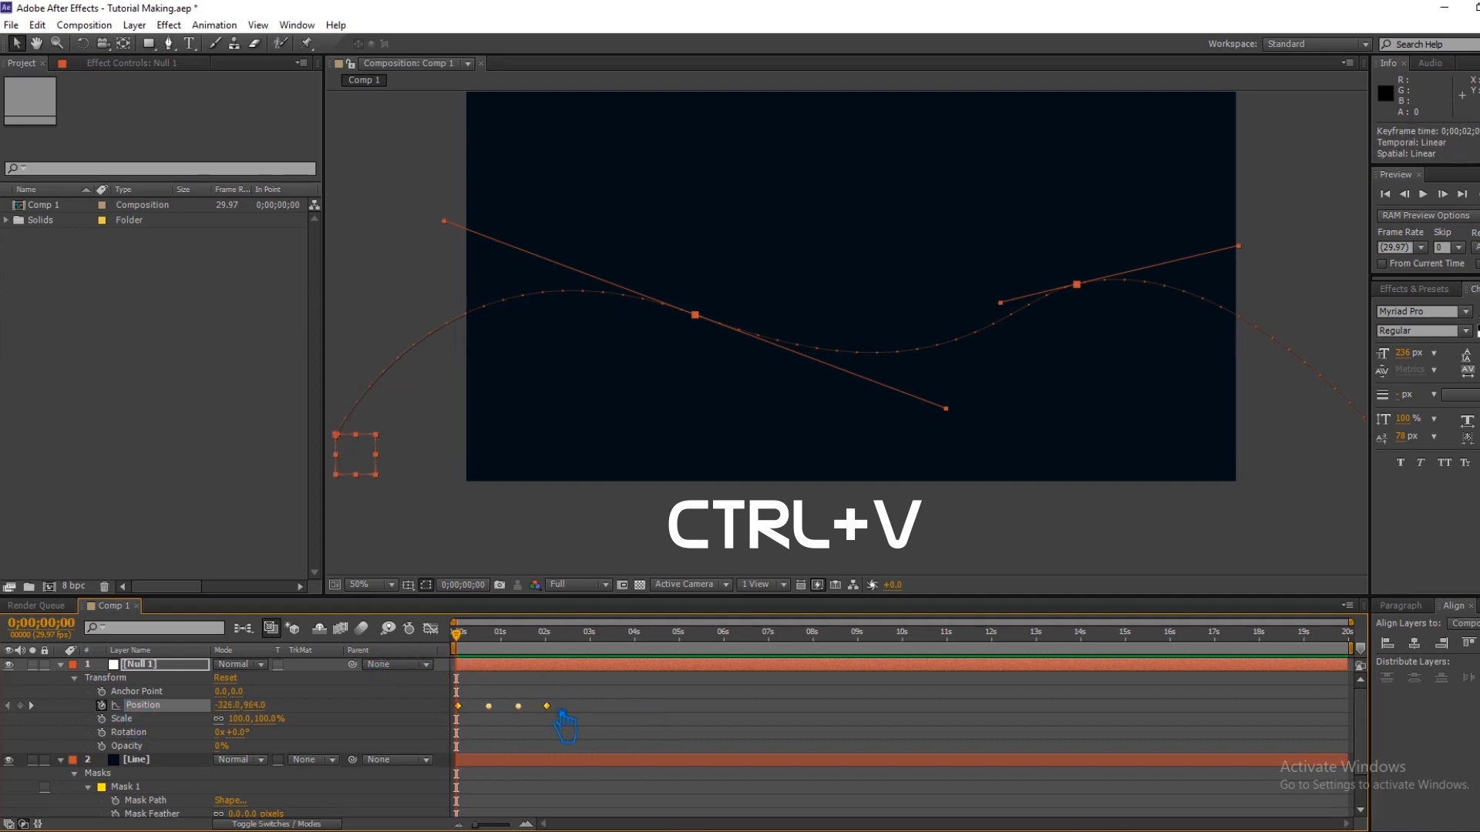
Create a new composition-size solid named "particles".
click(590, 729)
right_click(343, 726)
mouse_move(377, 556)
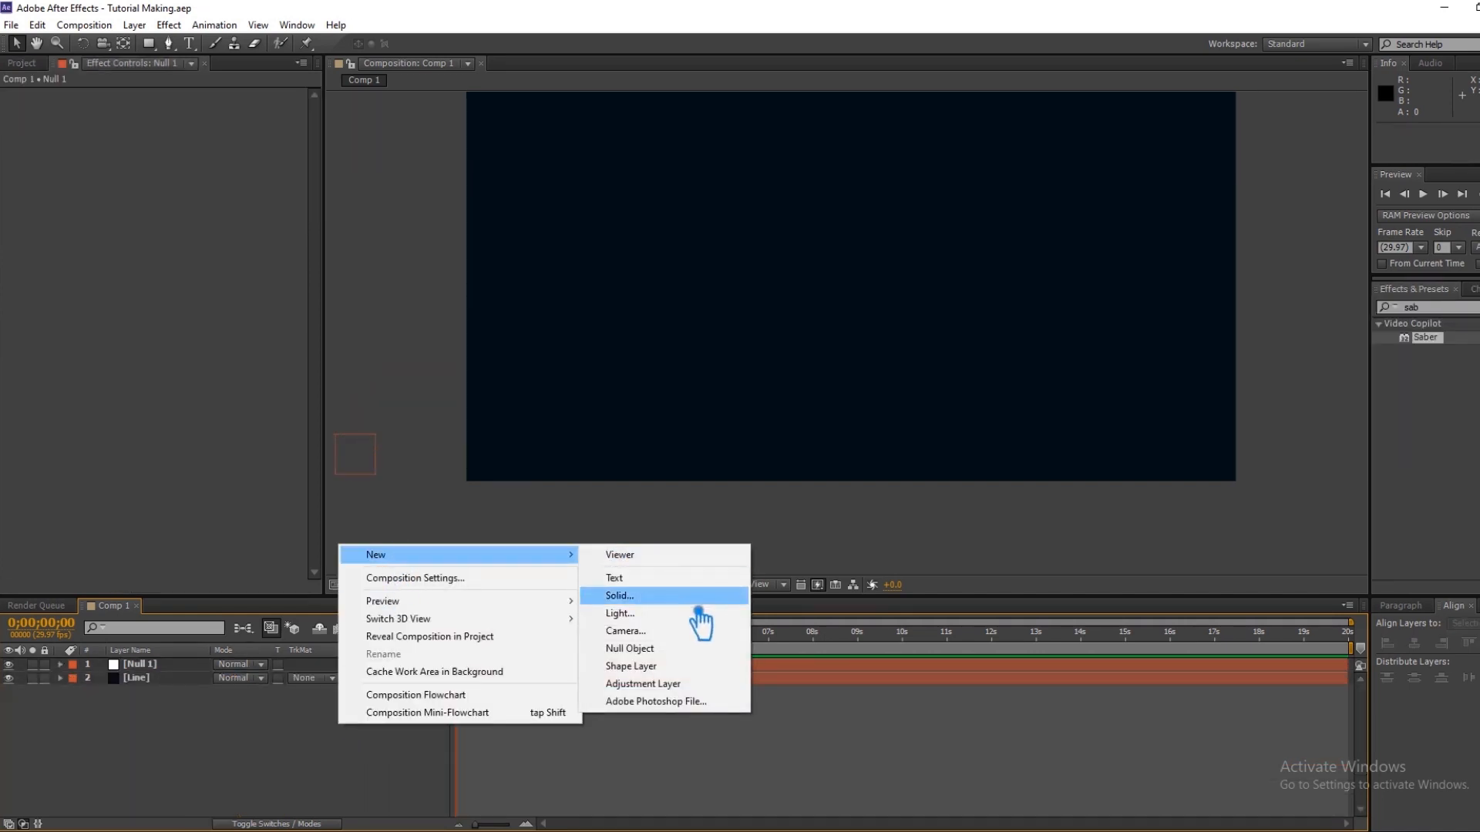
click(681, 597)
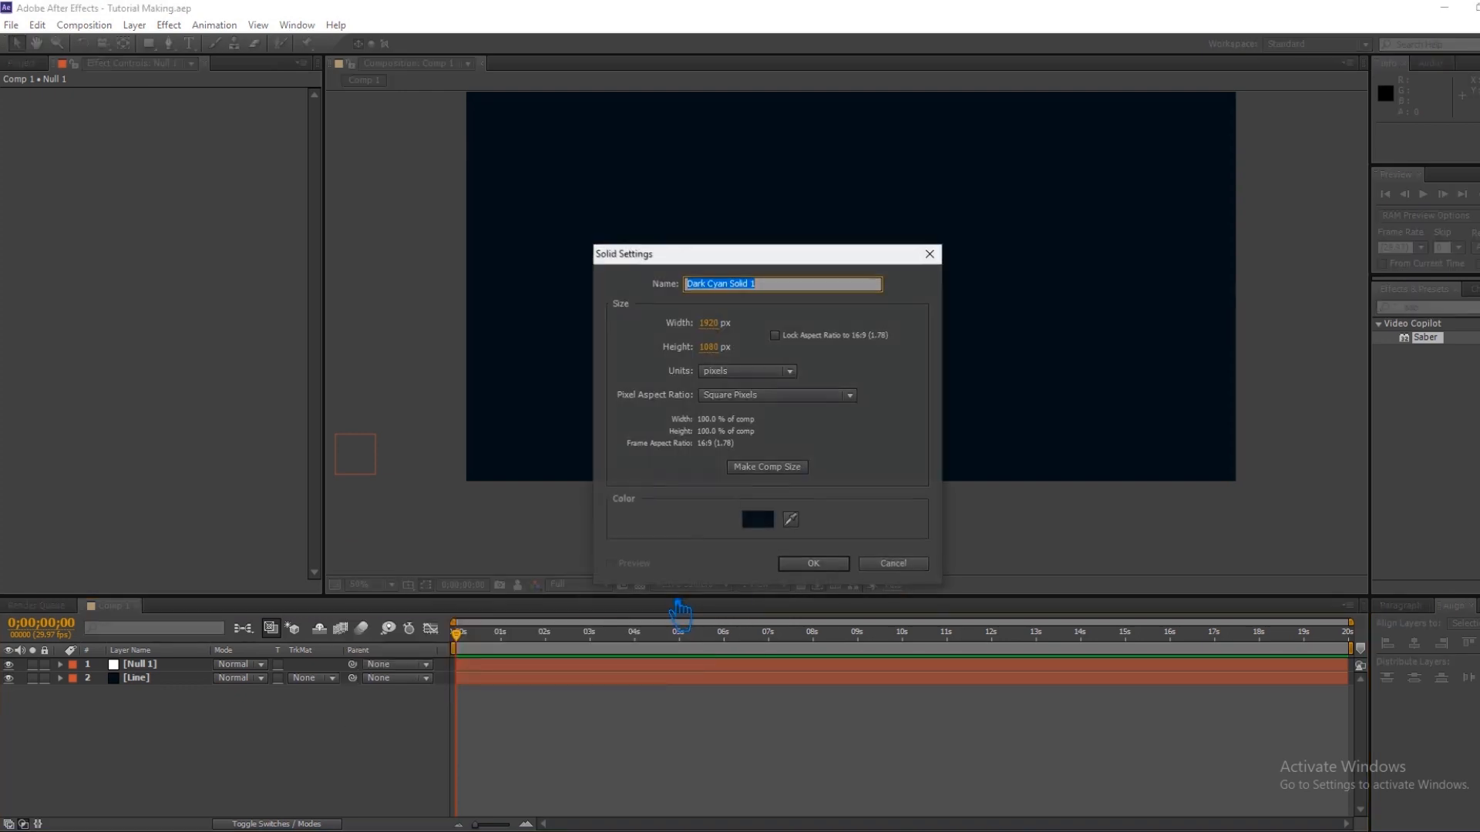
text(particles)
click(813, 563)
Search the effects for "particul" and apply Trapcode Particular to the particles solid.
drag(1420, 310, 1217, 313)
key(BackSpace)
text(particul)
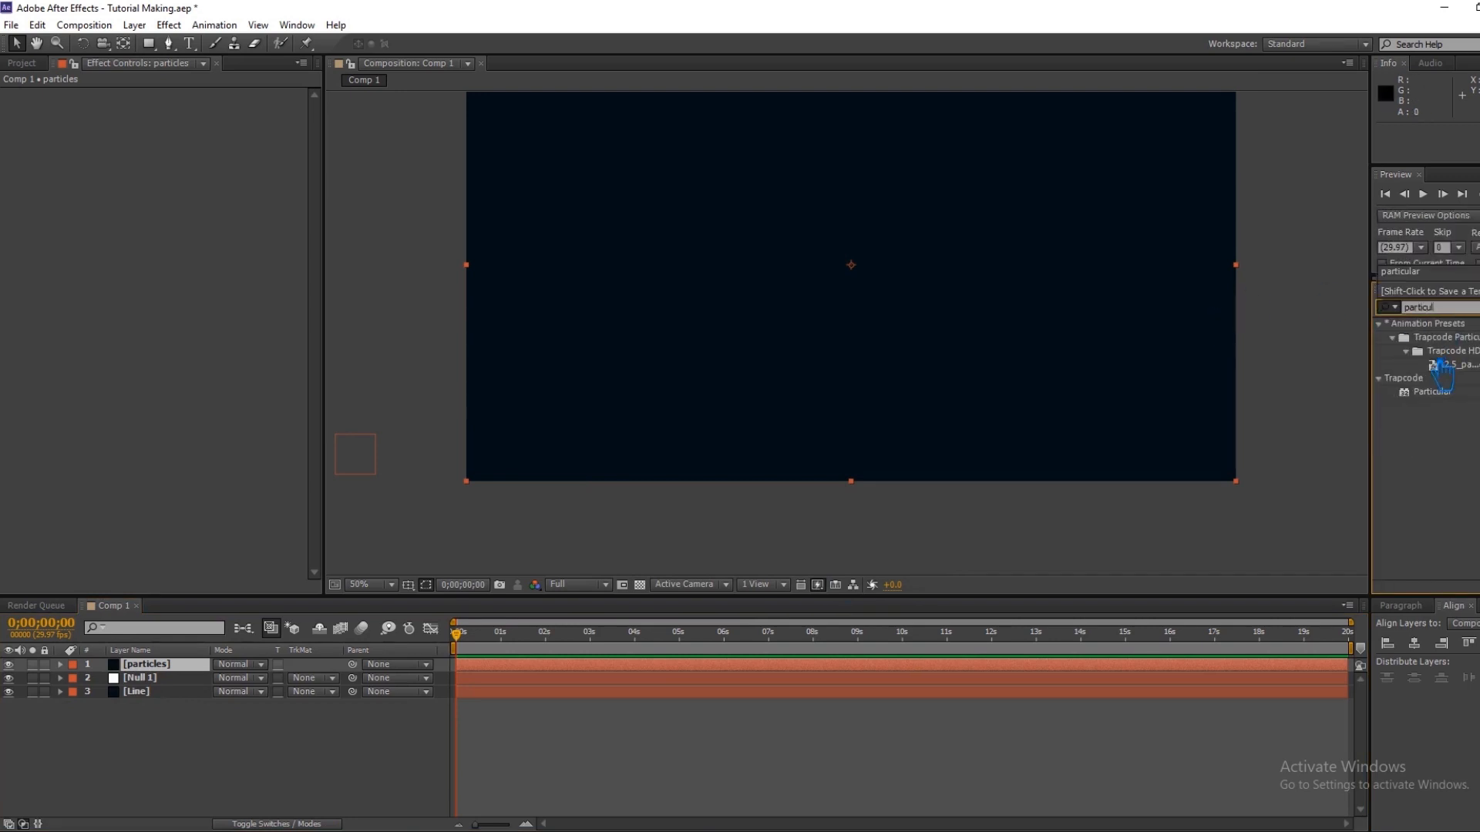
drag(1431, 392, 941, 439)
key(h)
Move the playhead to 0;00;05;03 and set the Particular emitter's Particles/sec to 200.
drag(459, 644, 700, 651)
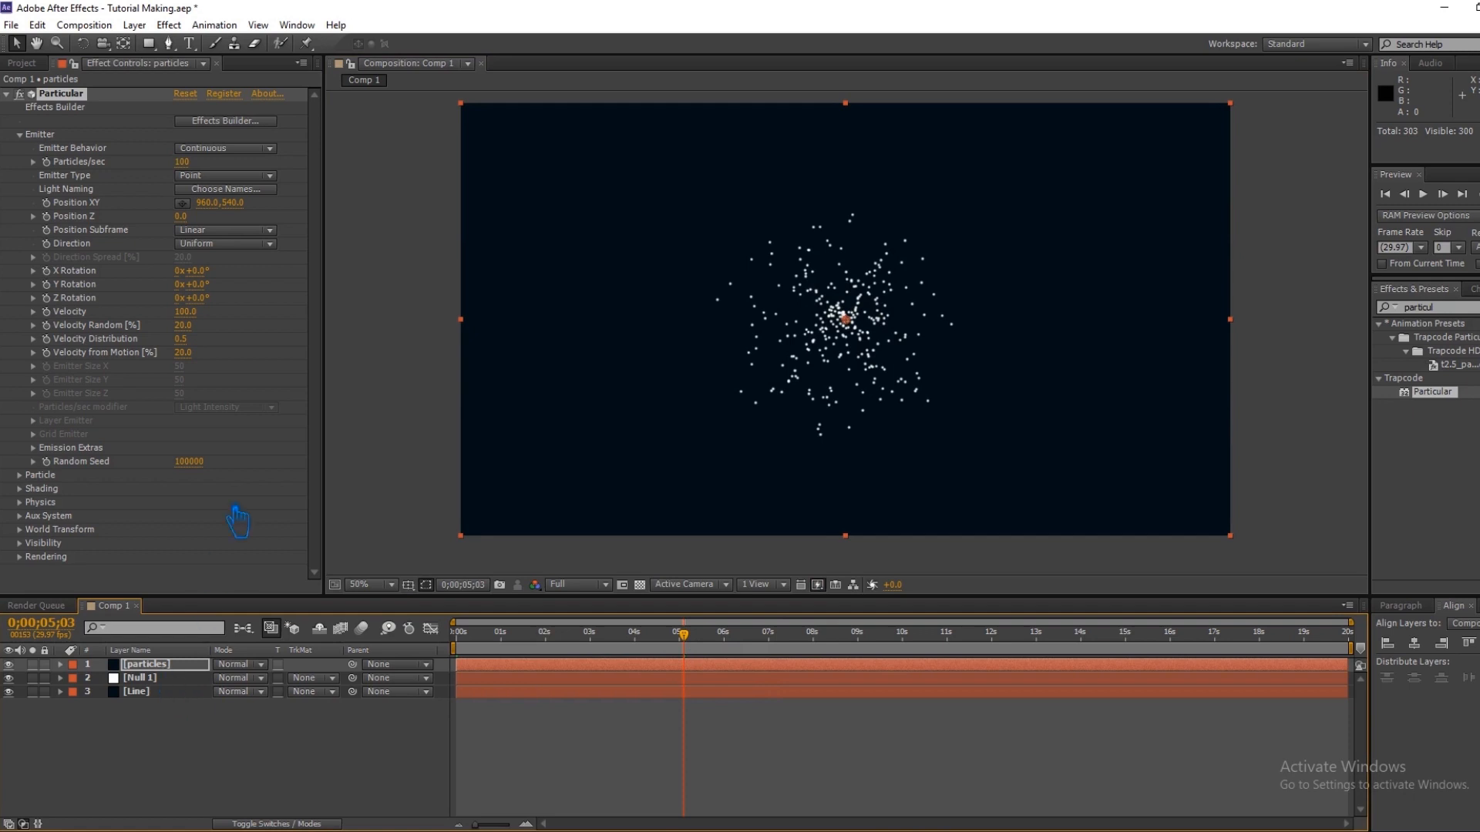
click(181, 162)
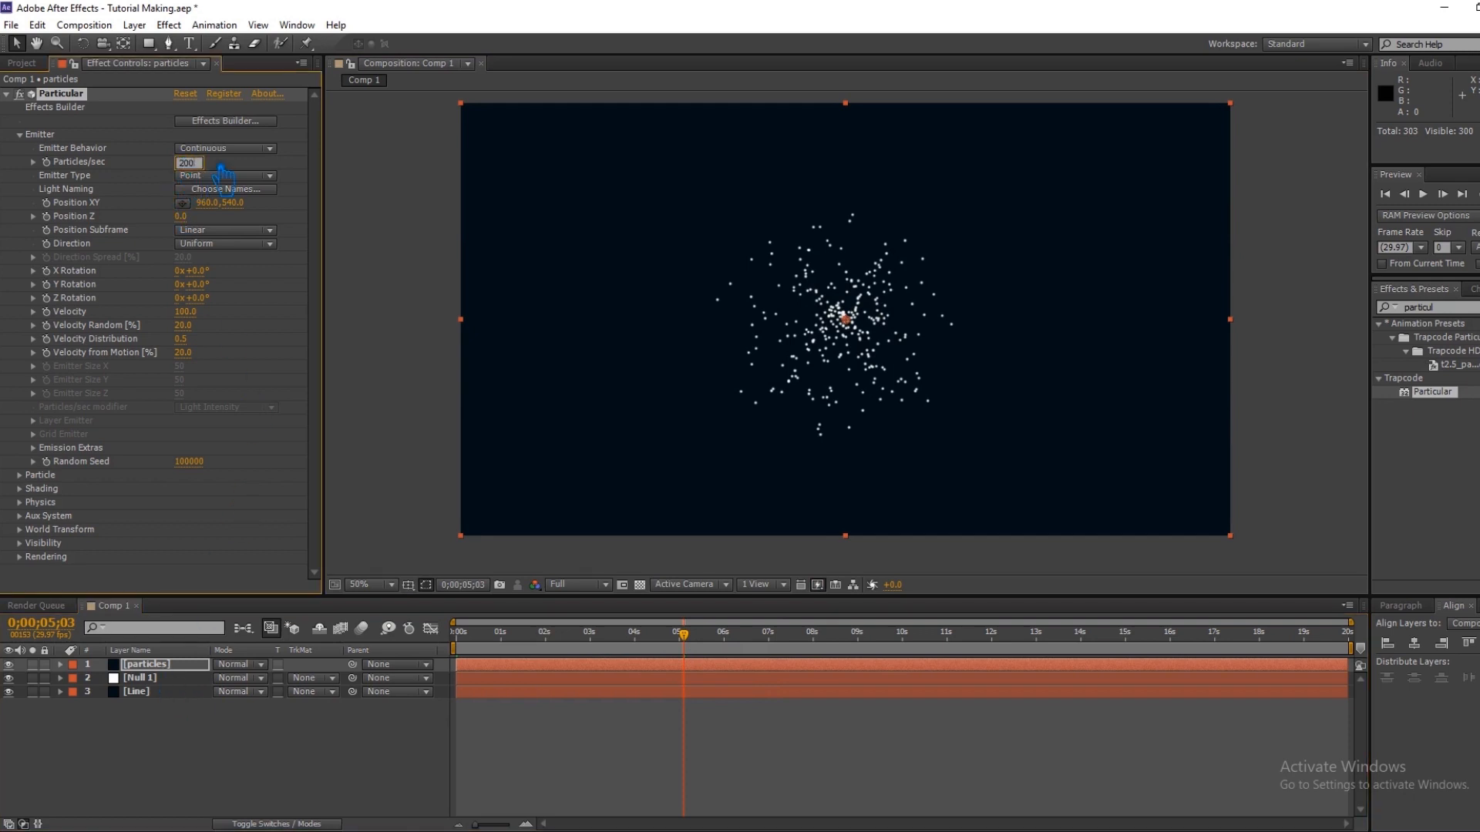
text(200)
key(Return)
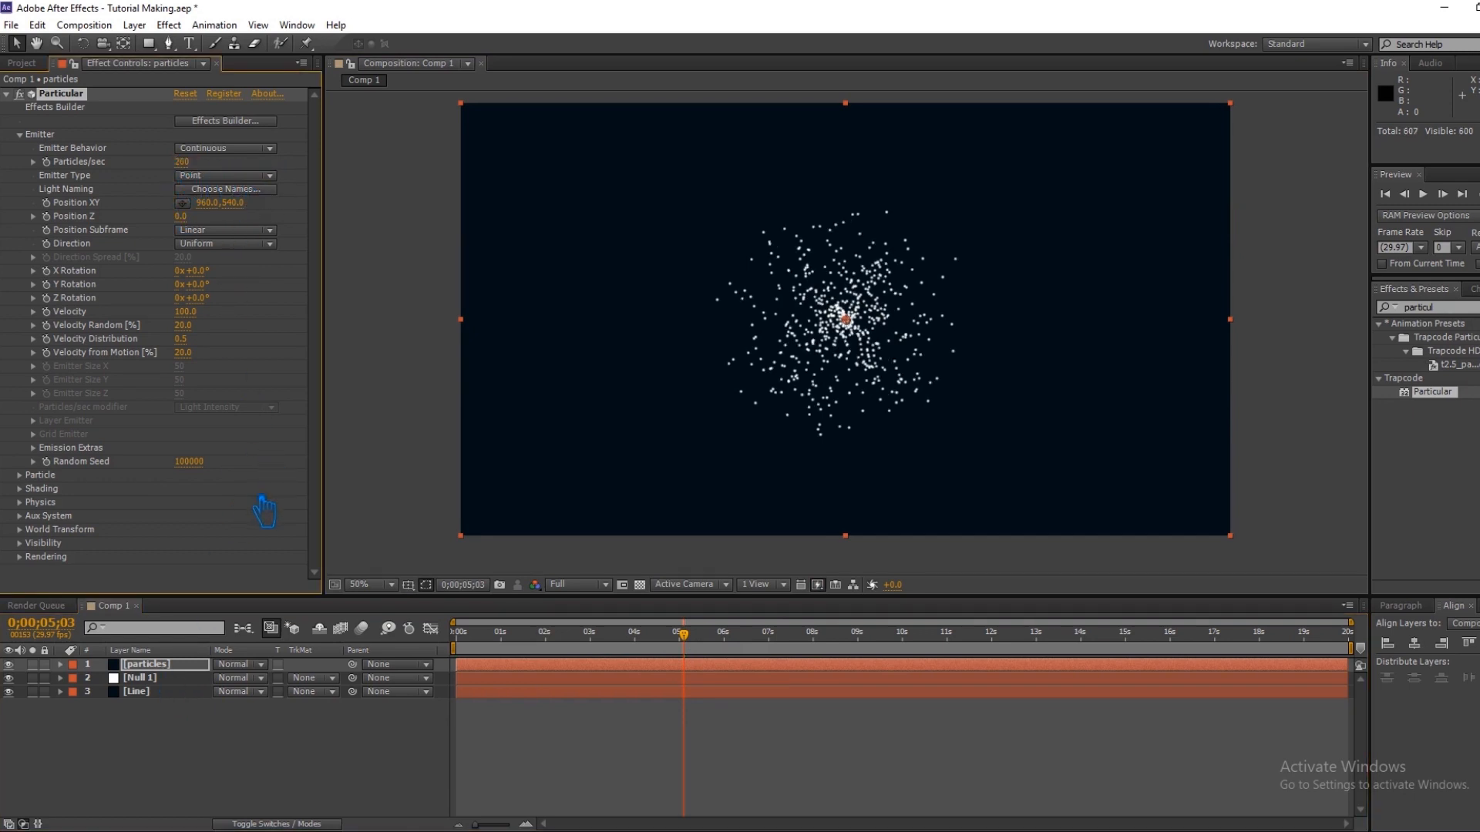
Copy all Position keyframes of the Null 1 layer.
click(78, 678)
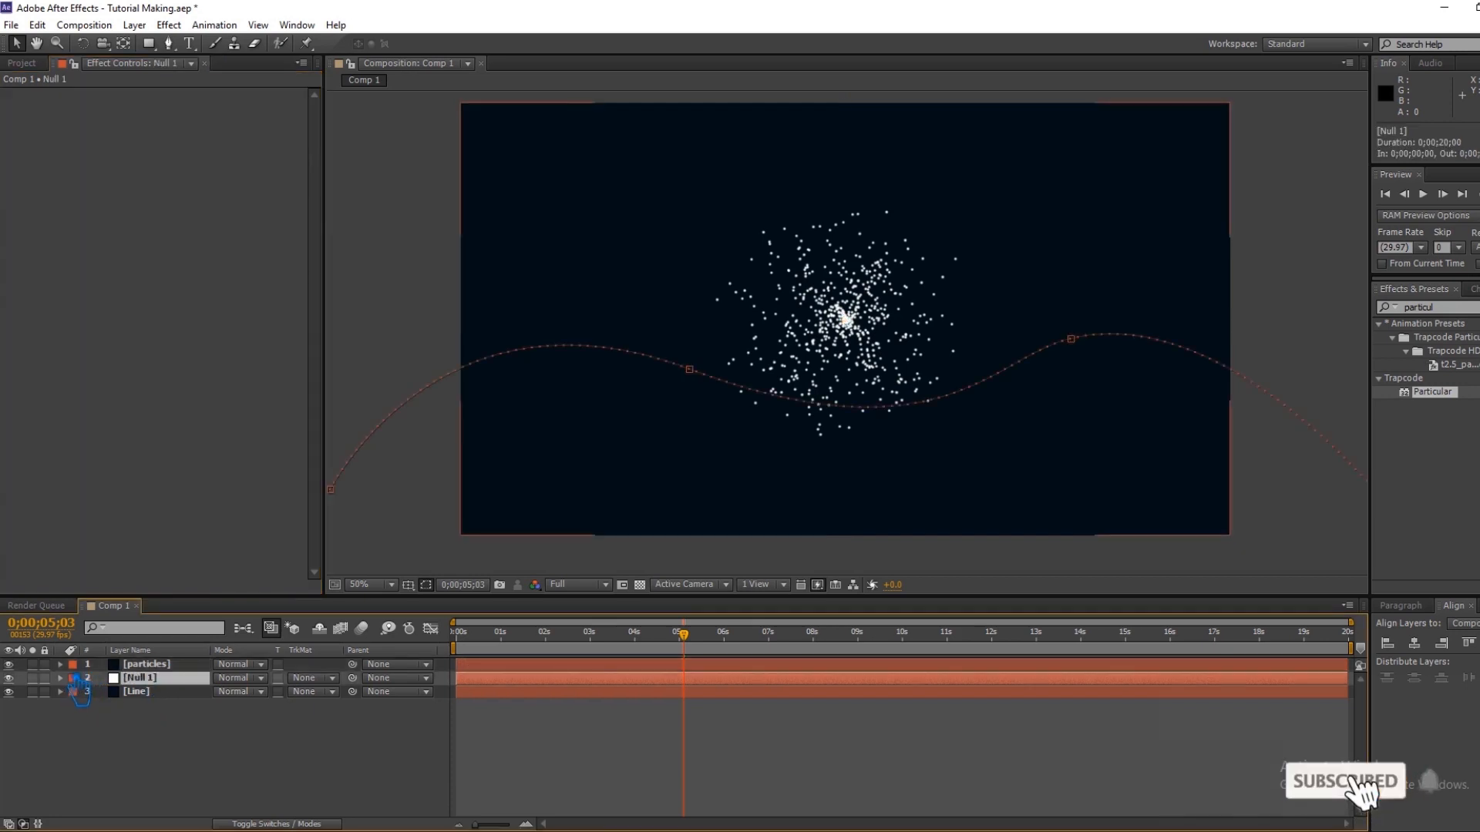
click(60, 678)
click(142, 718)
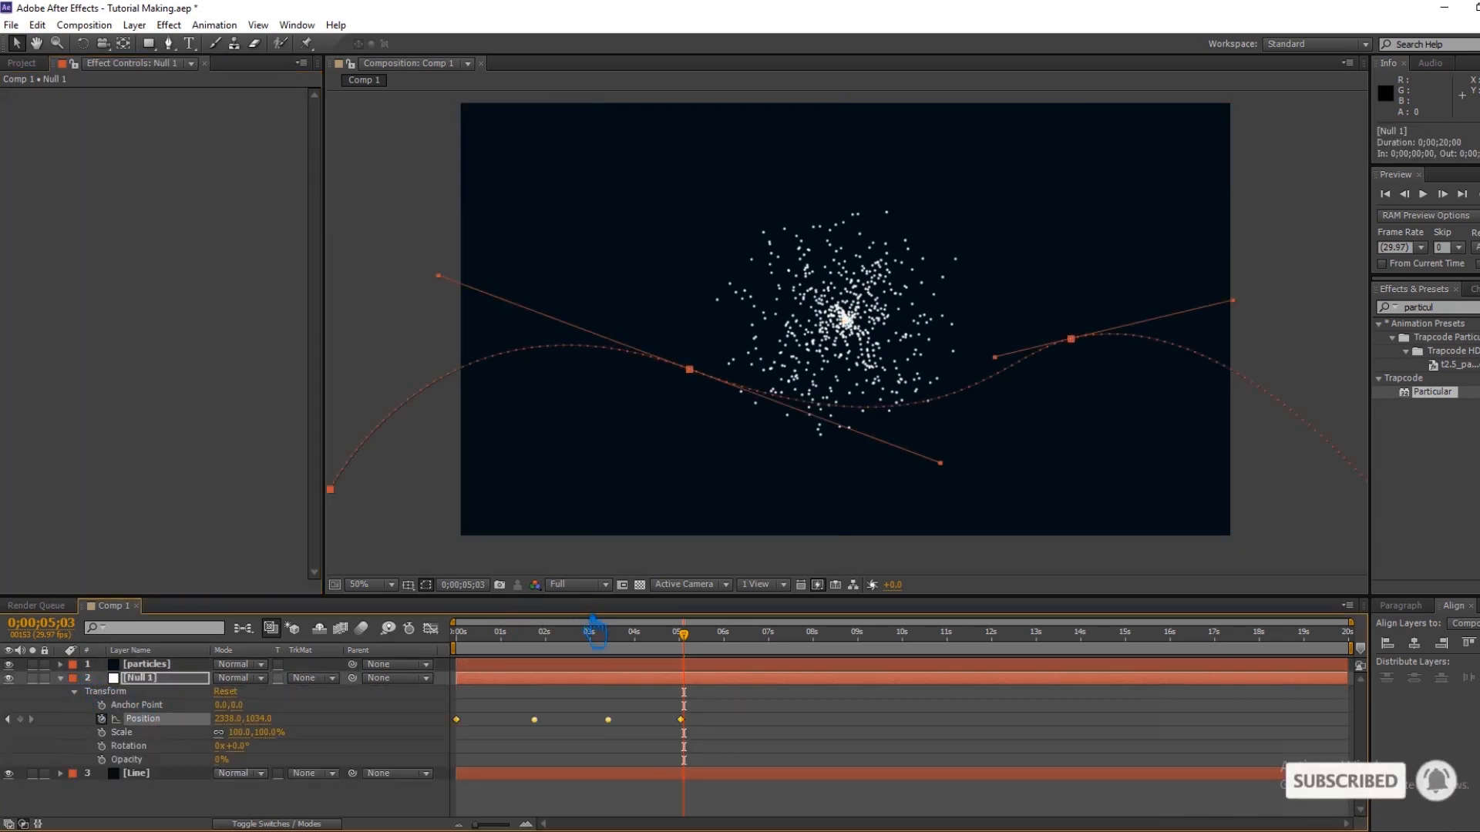
key(ctrl+c)
Paste the copied position keyframes into the Particular emitter's Position XY on the particles layer, starting at 0;00;00;00.
drag(684, 634, 378, 663)
click(60, 664)
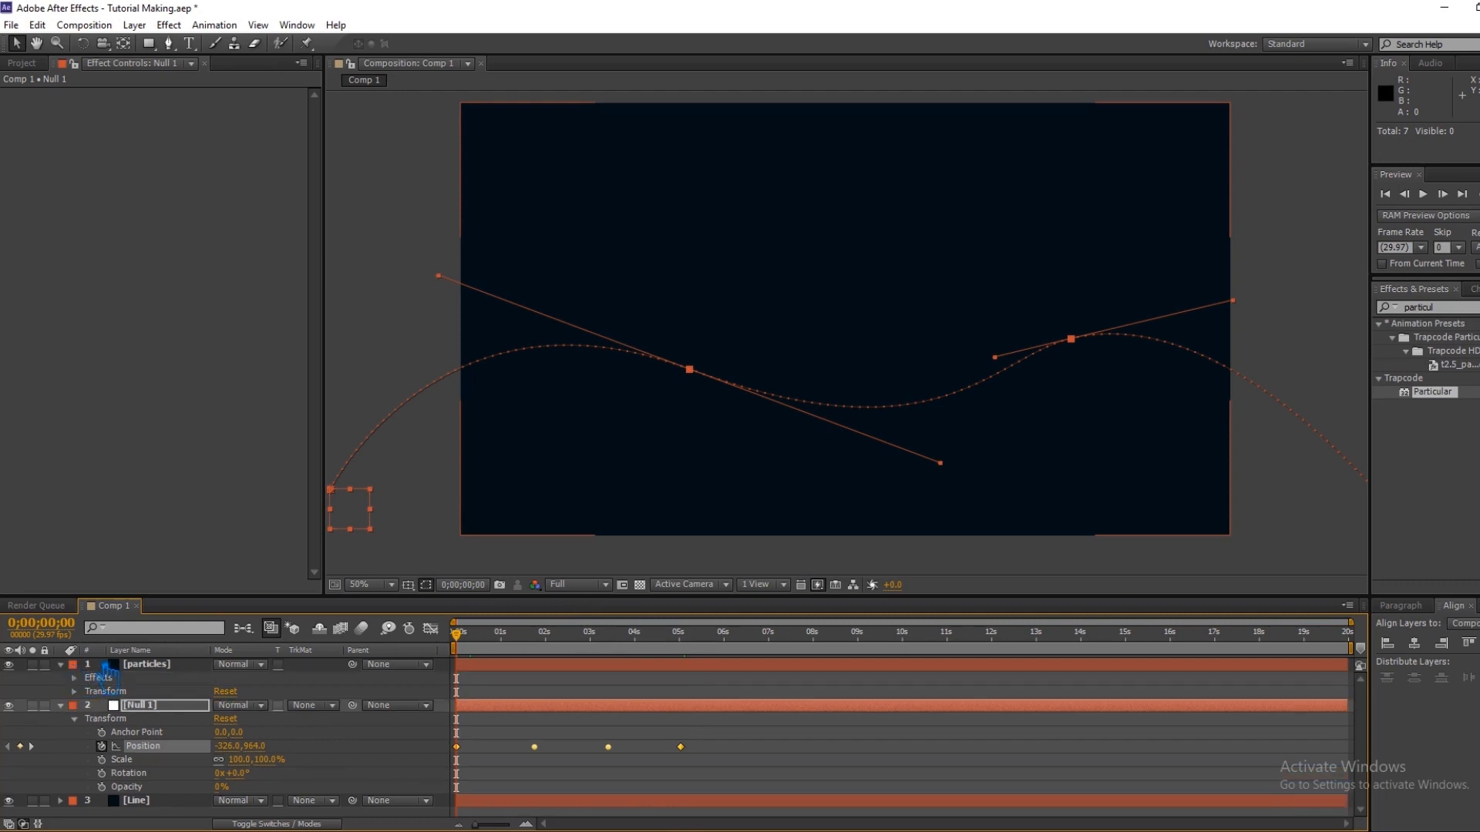
click(148, 664)
click(89, 679)
click(88, 692)
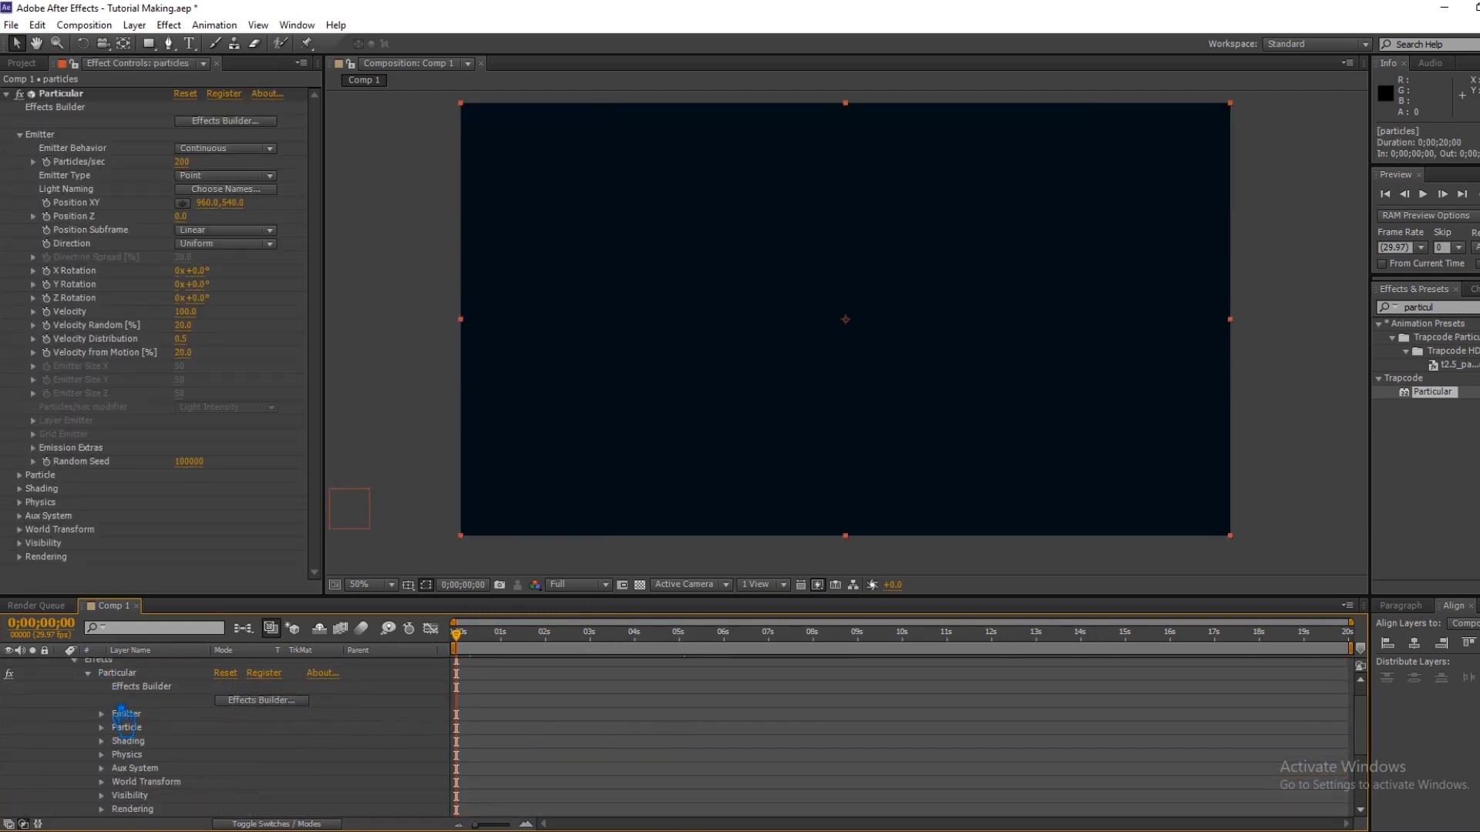
click(102, 713)
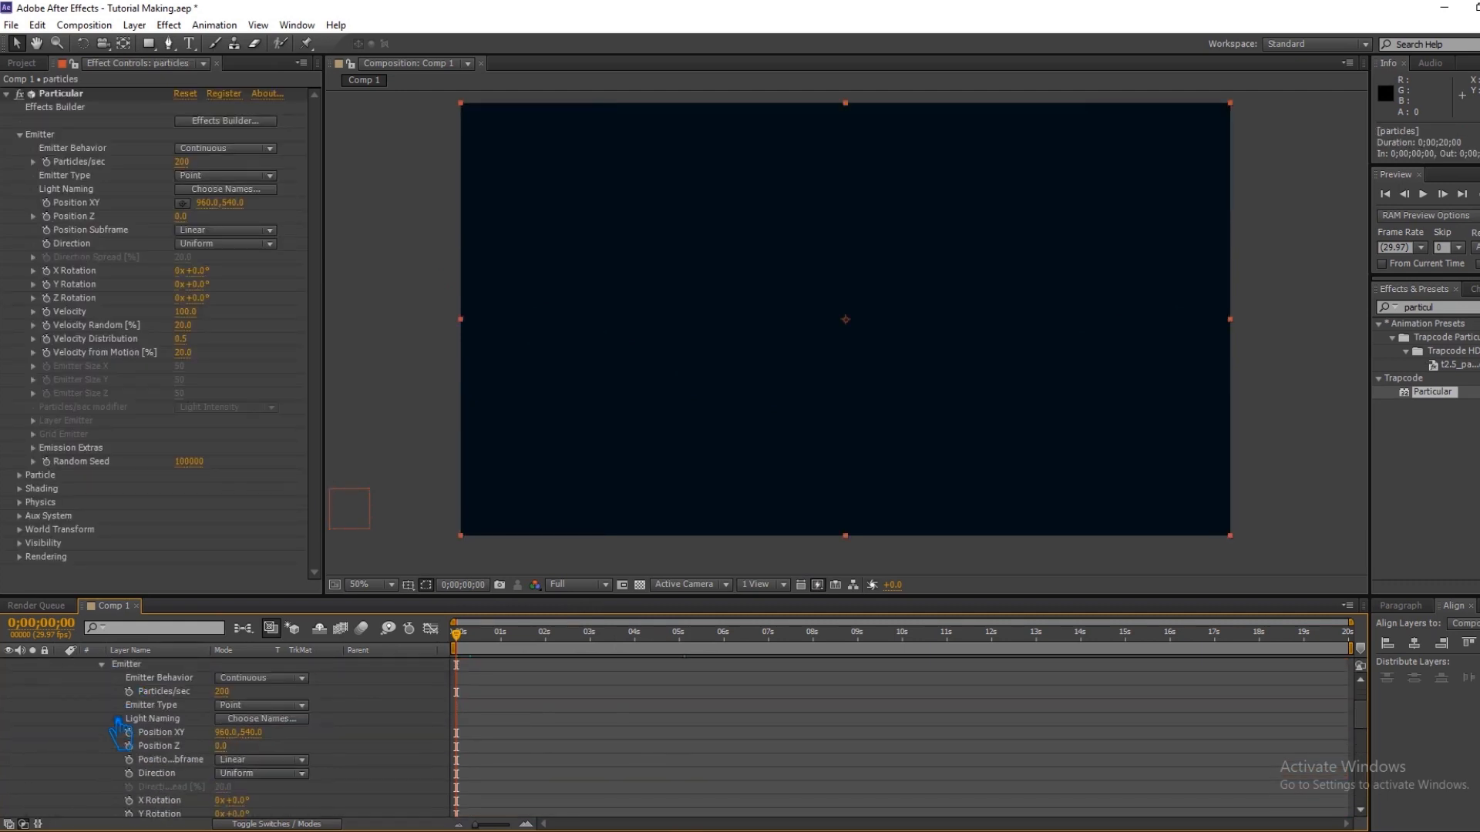
scroll(119, 729, up, 1)
scroll(120, 728, down, 1)
click(158, 733)
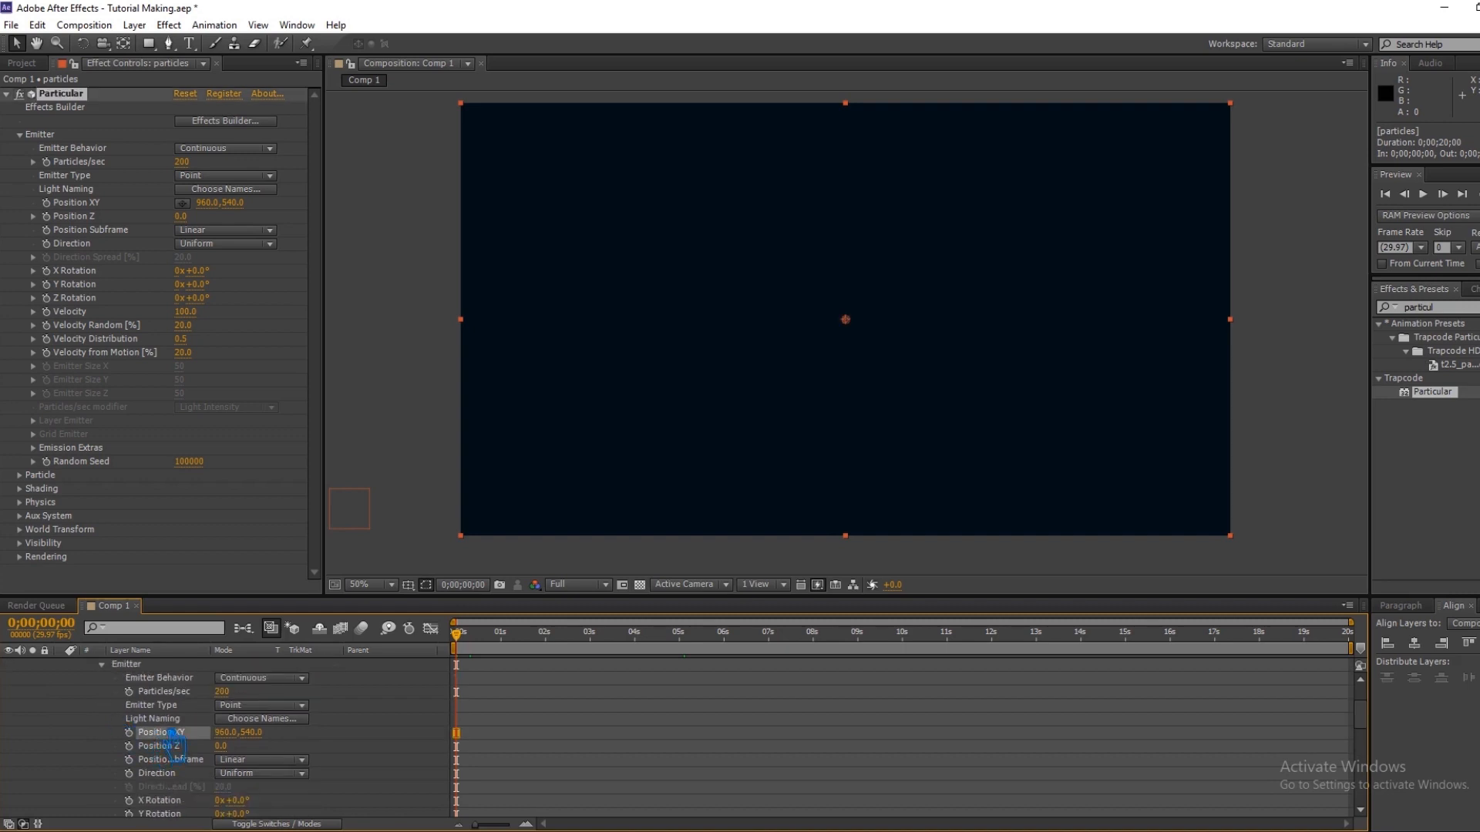
key(ctrl+v)
Scrub to 0;00;04;15 to preview the particle trail and collapse the timeline's expanded layer properties.
drag(486, 646, 657, 659)
scroll(129, 717, up, 2)
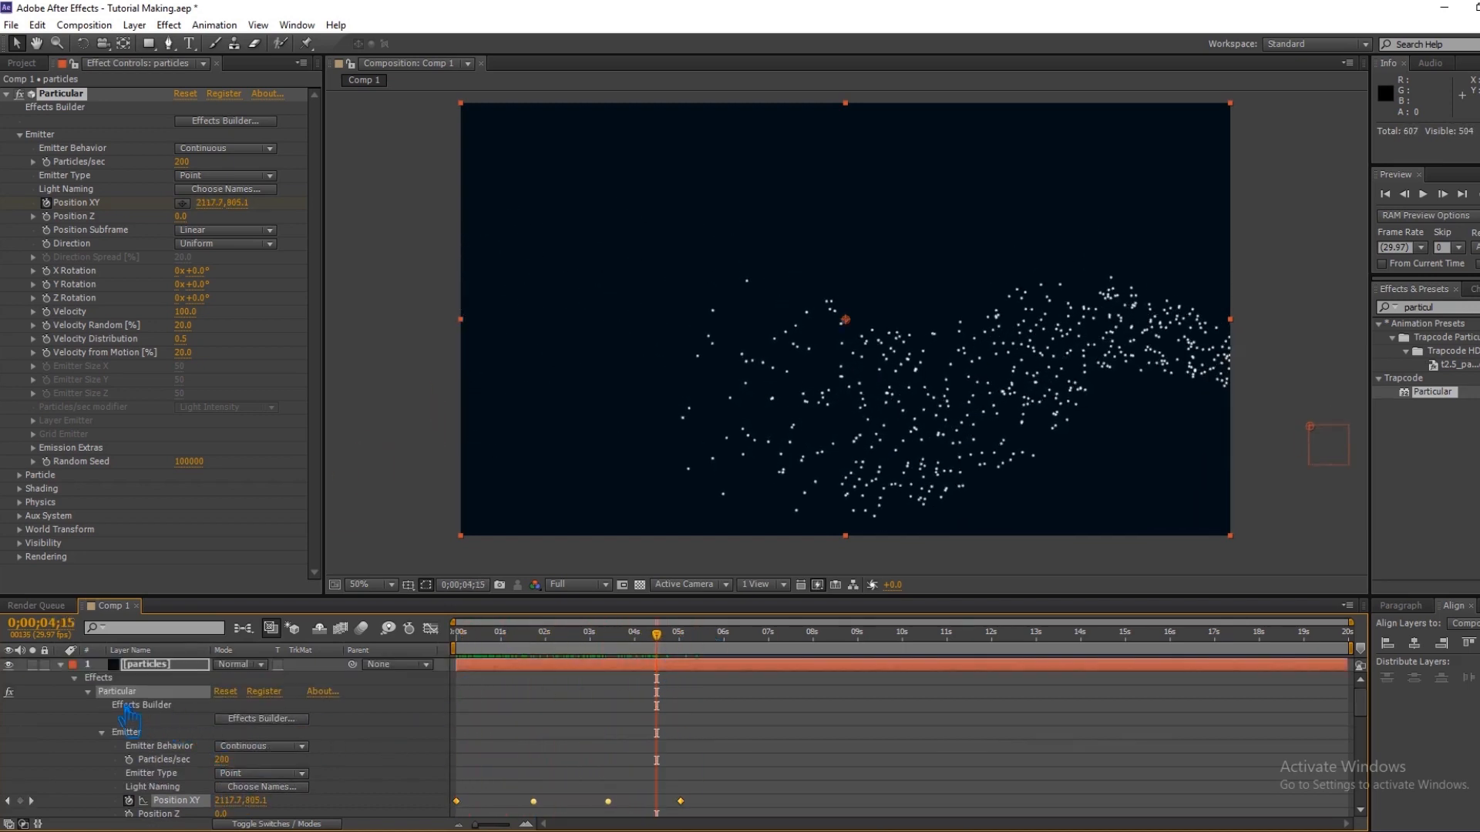
click(74, 677)
click(77, 691)
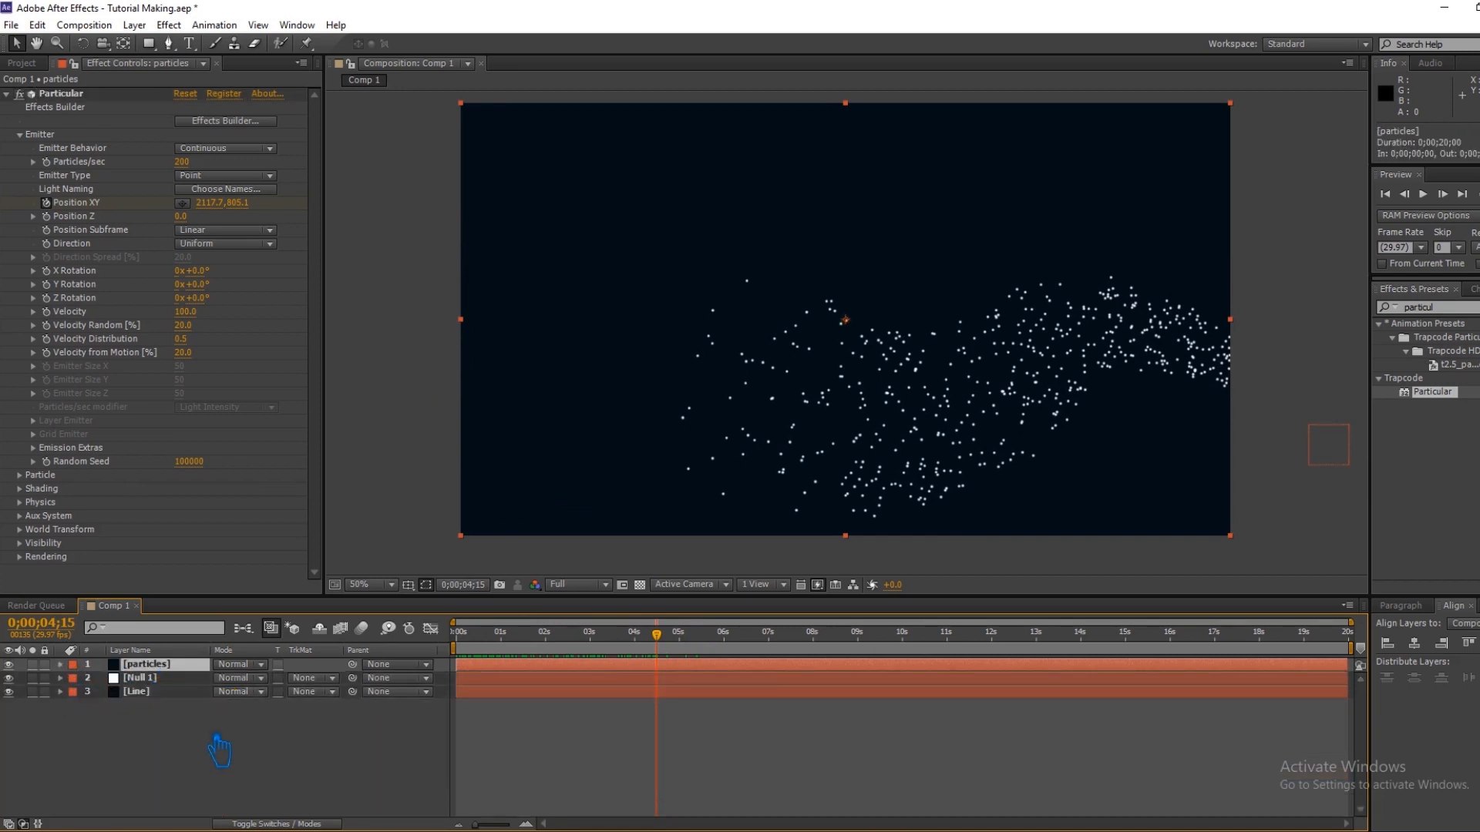
Save the project and move the playhead back to 0;00;02;29.
click(224, 740)
key(ctrl+s)
drag(678, 654, 603, 665)
click(604, 665)
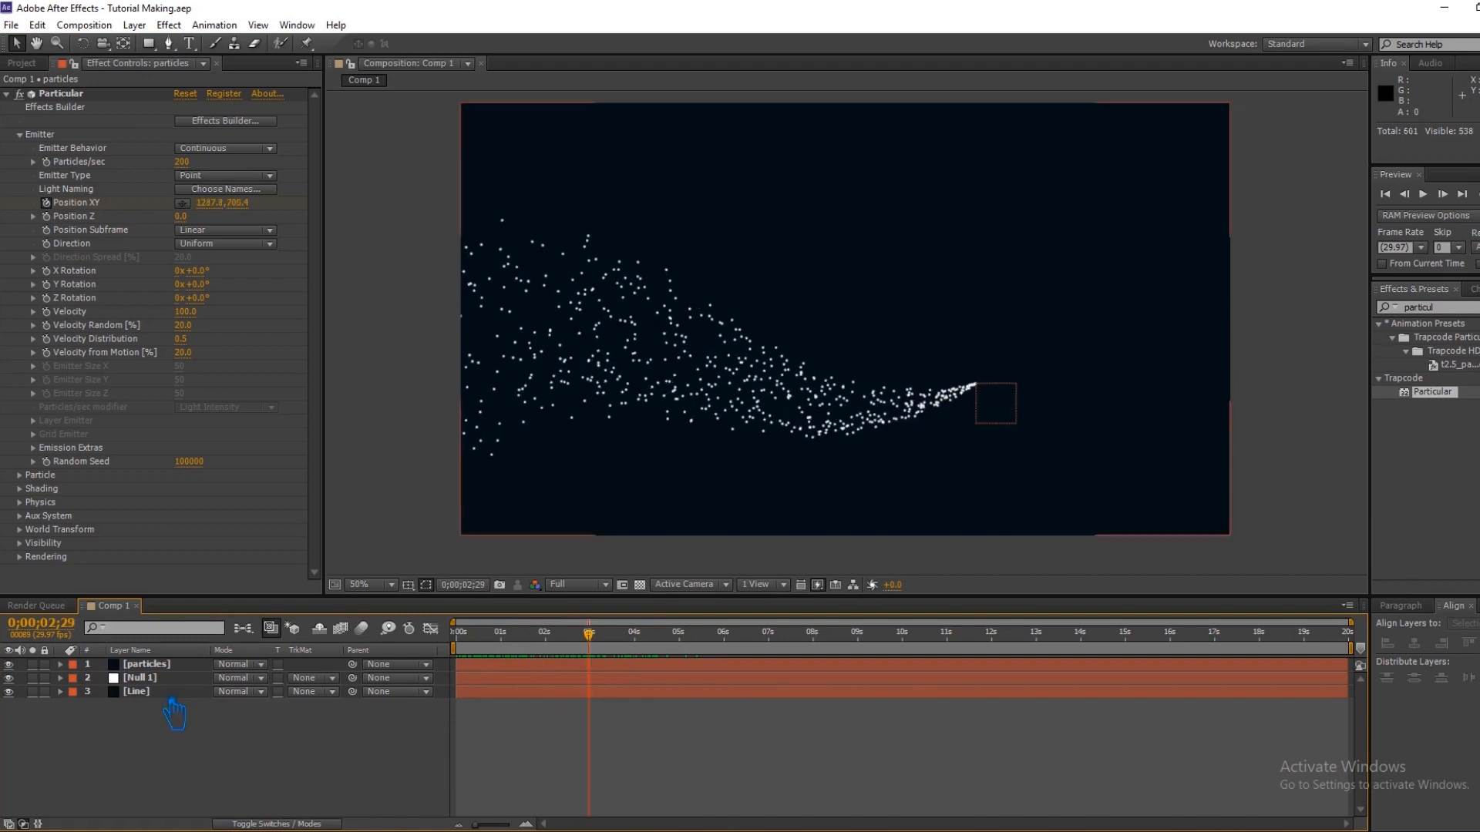
In Particular's Particle settings, set Size to 7 and shape Size over Life as a linear ramp falling to zero.
click(21, 135)
click(20, 148)
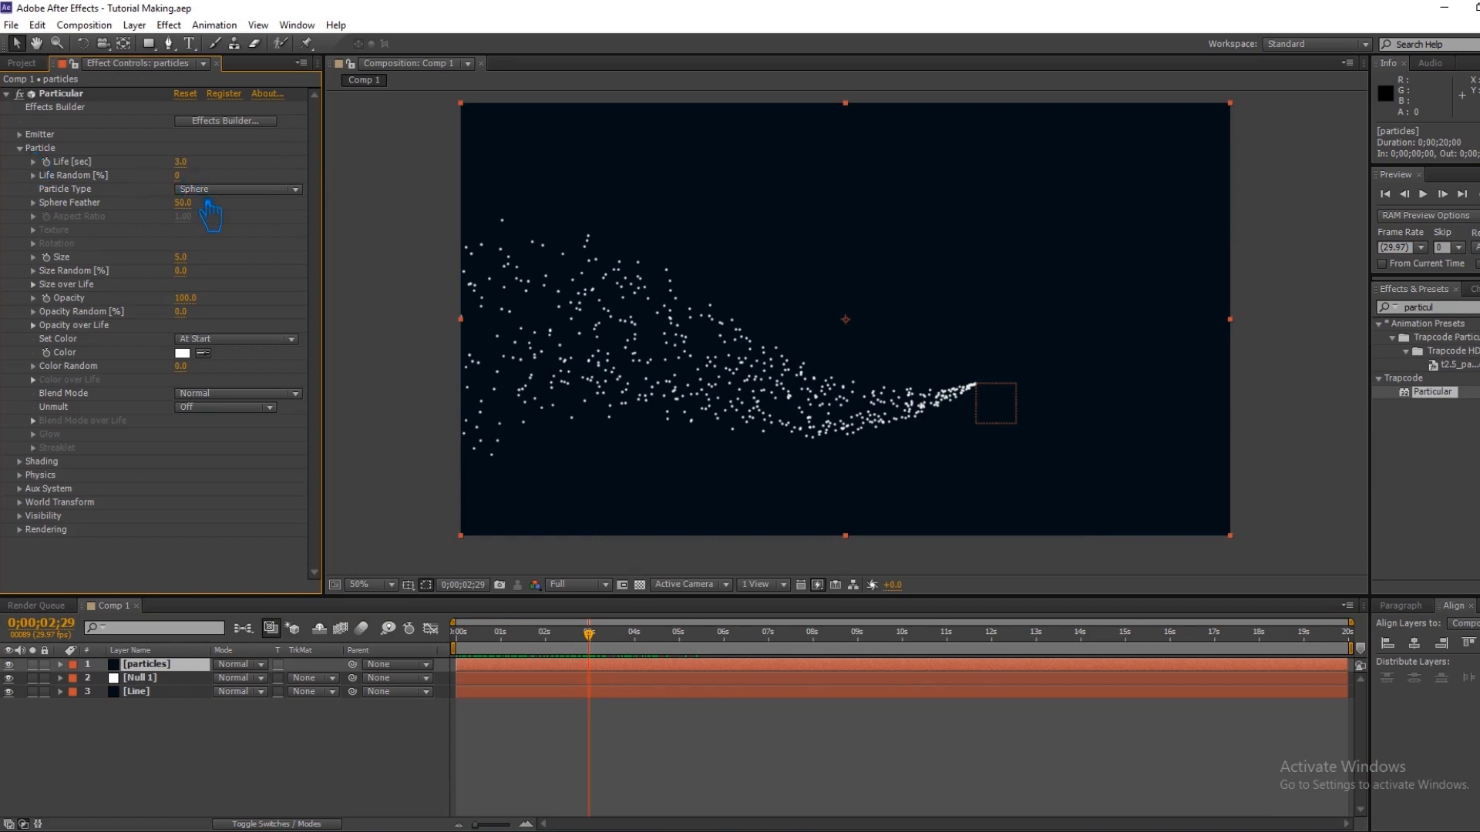
click(191, 260)
key(Return)
click(189, 259)
key(Return)
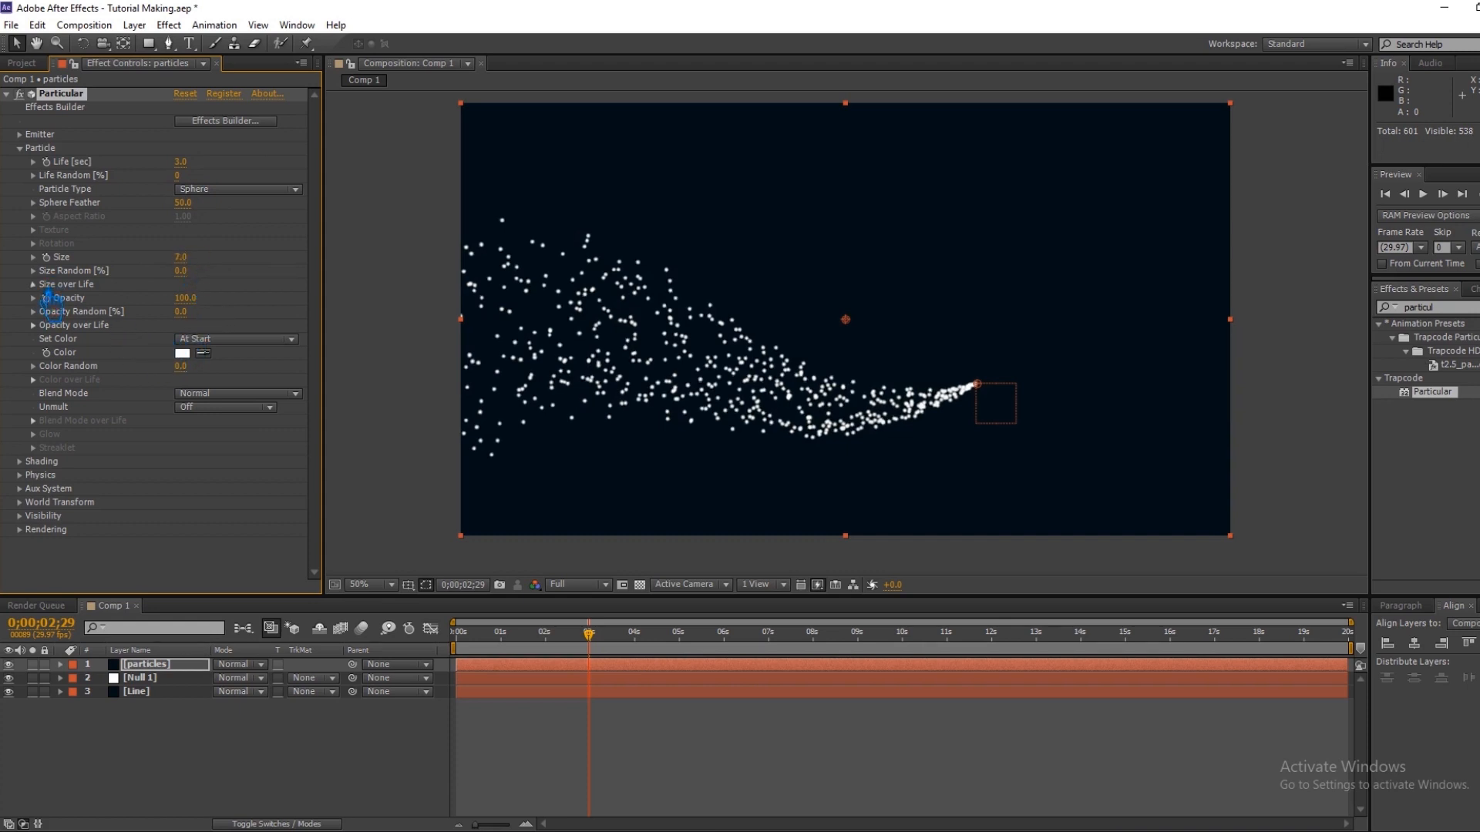
click(277, 372)
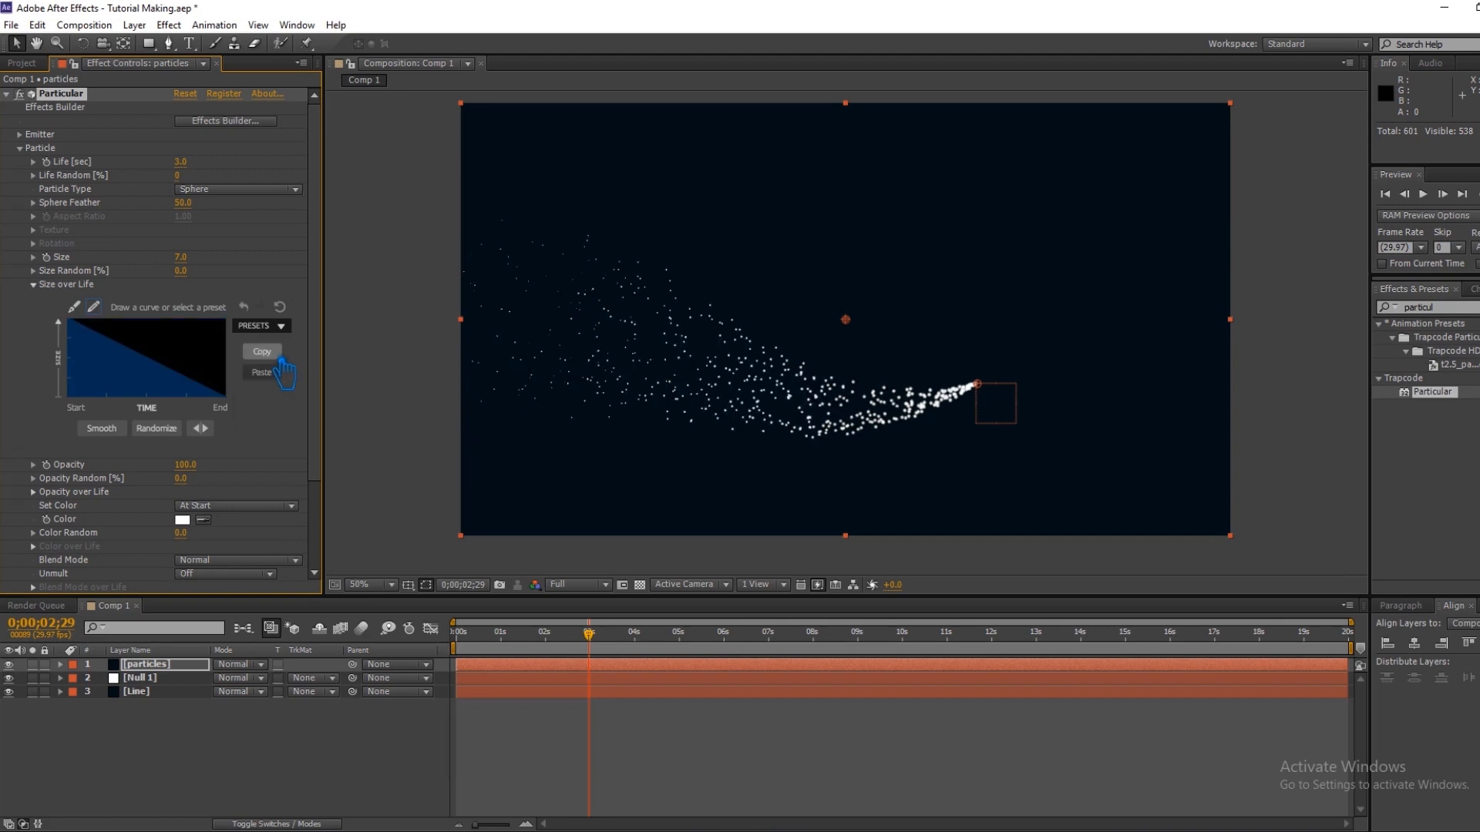
Shape the main particles' Opacity over Life as a linear ramp falling to zero.
click(40, 285)
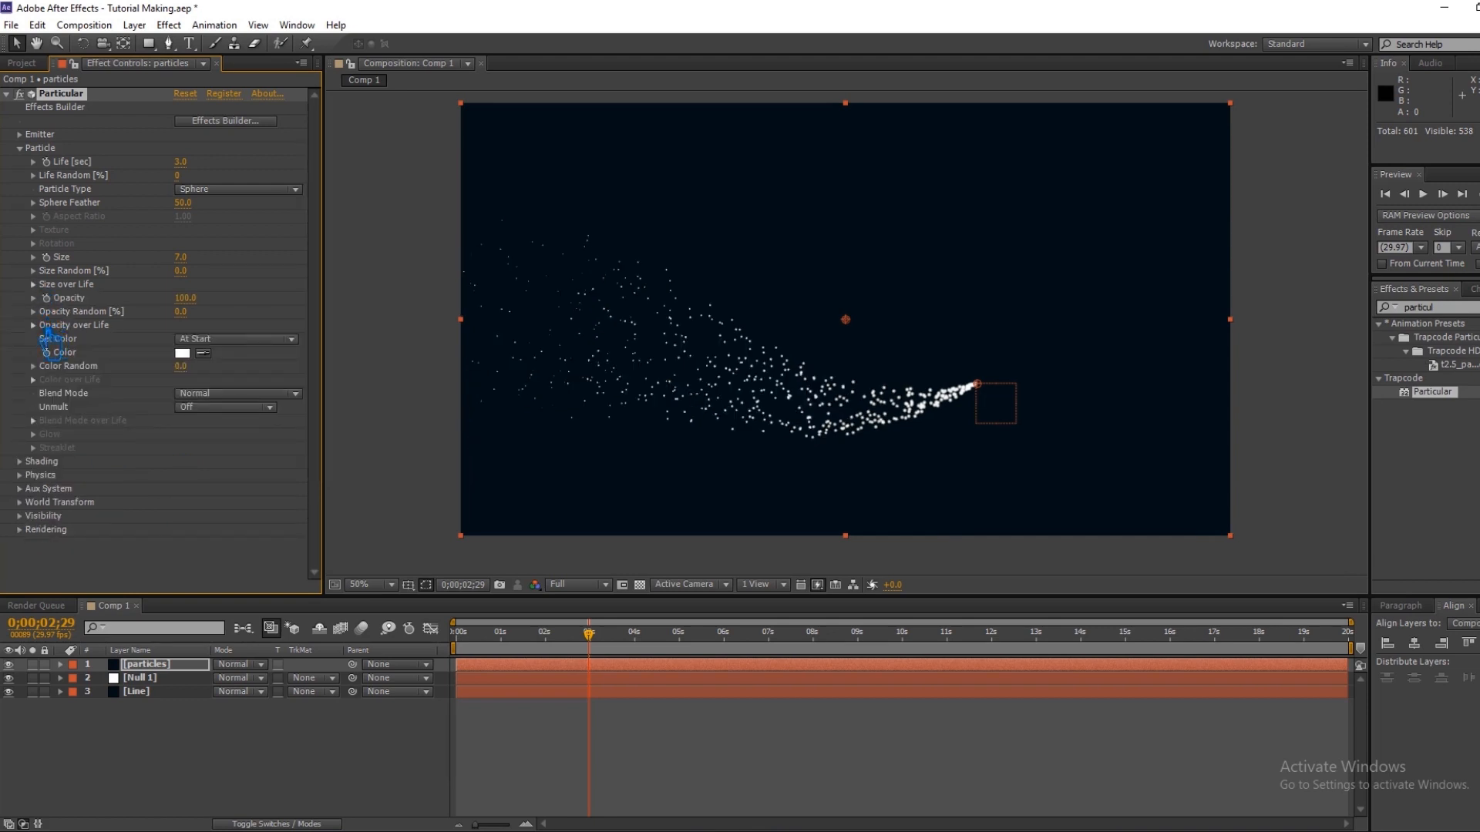
click(45, 327)
click(278, 367)
click(249, 404)
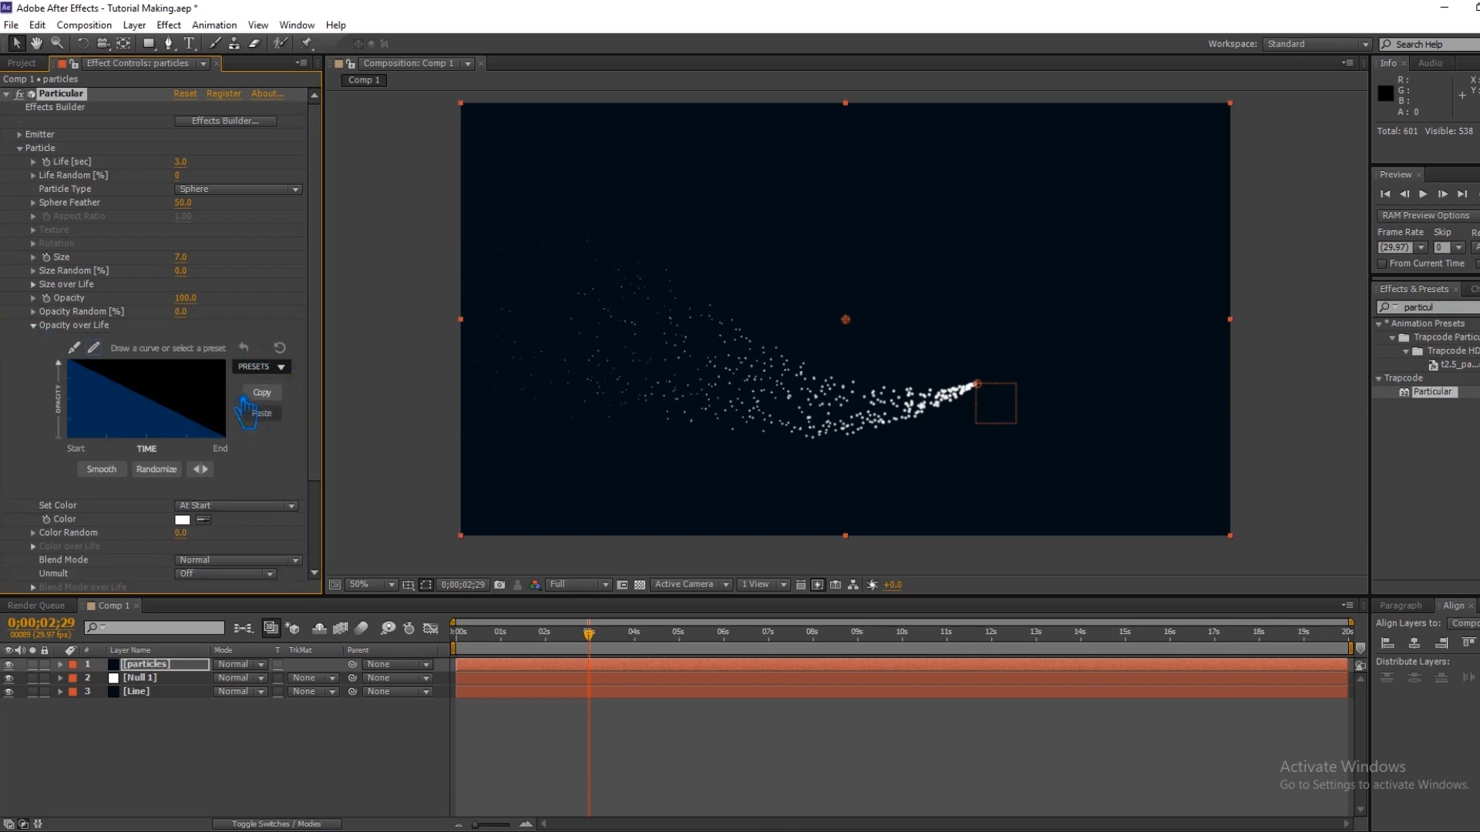
click(46, 327)
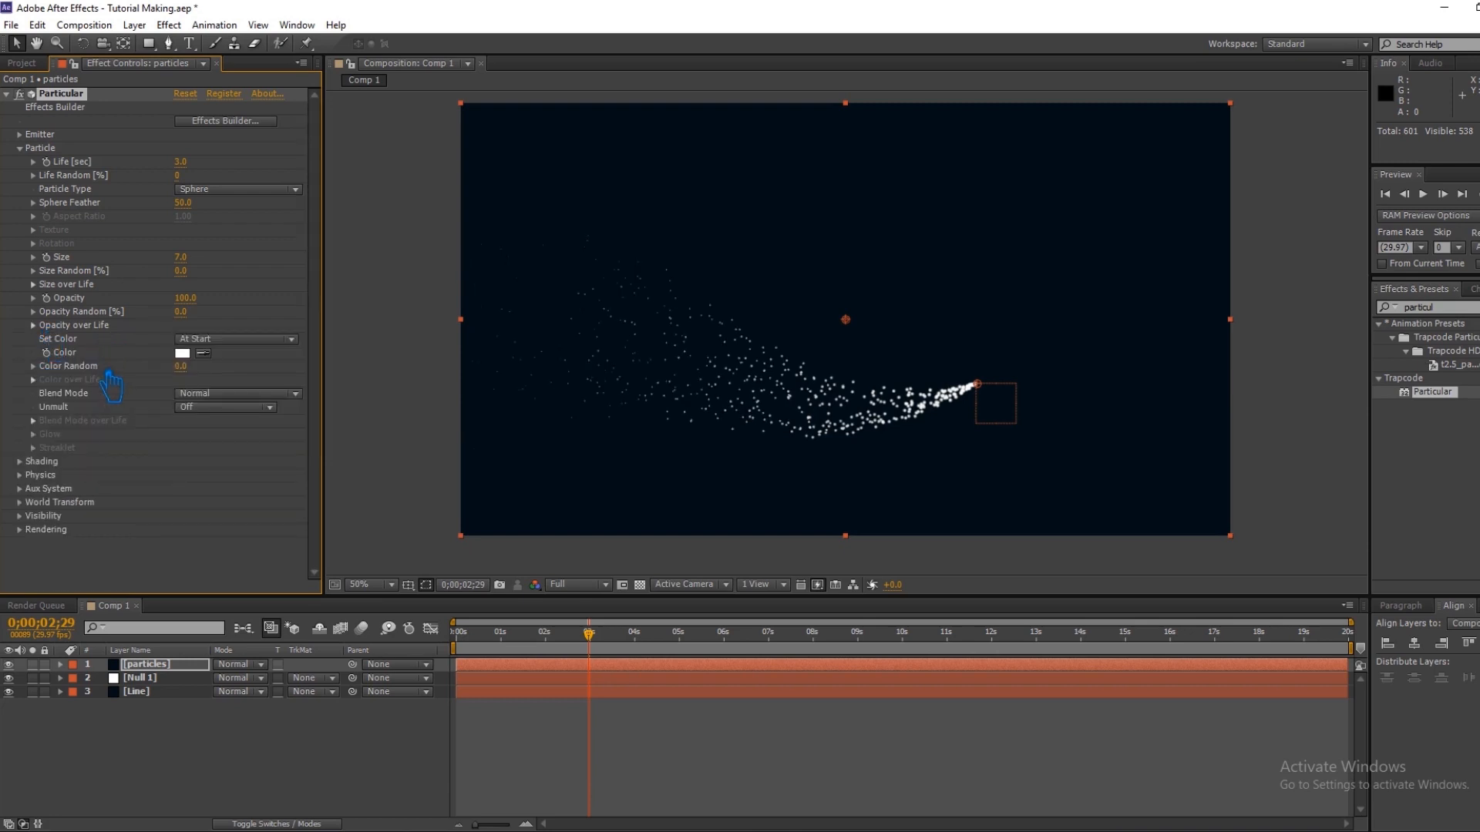
In Particular's Shading settings, turn on Shadowlet for Main and Shadowlet for Aux.
click(35, 462)
scroll(225, 472, down, 1)
click(229, 560)
click(222, 587)
click(223, 571)
click(223, 587)
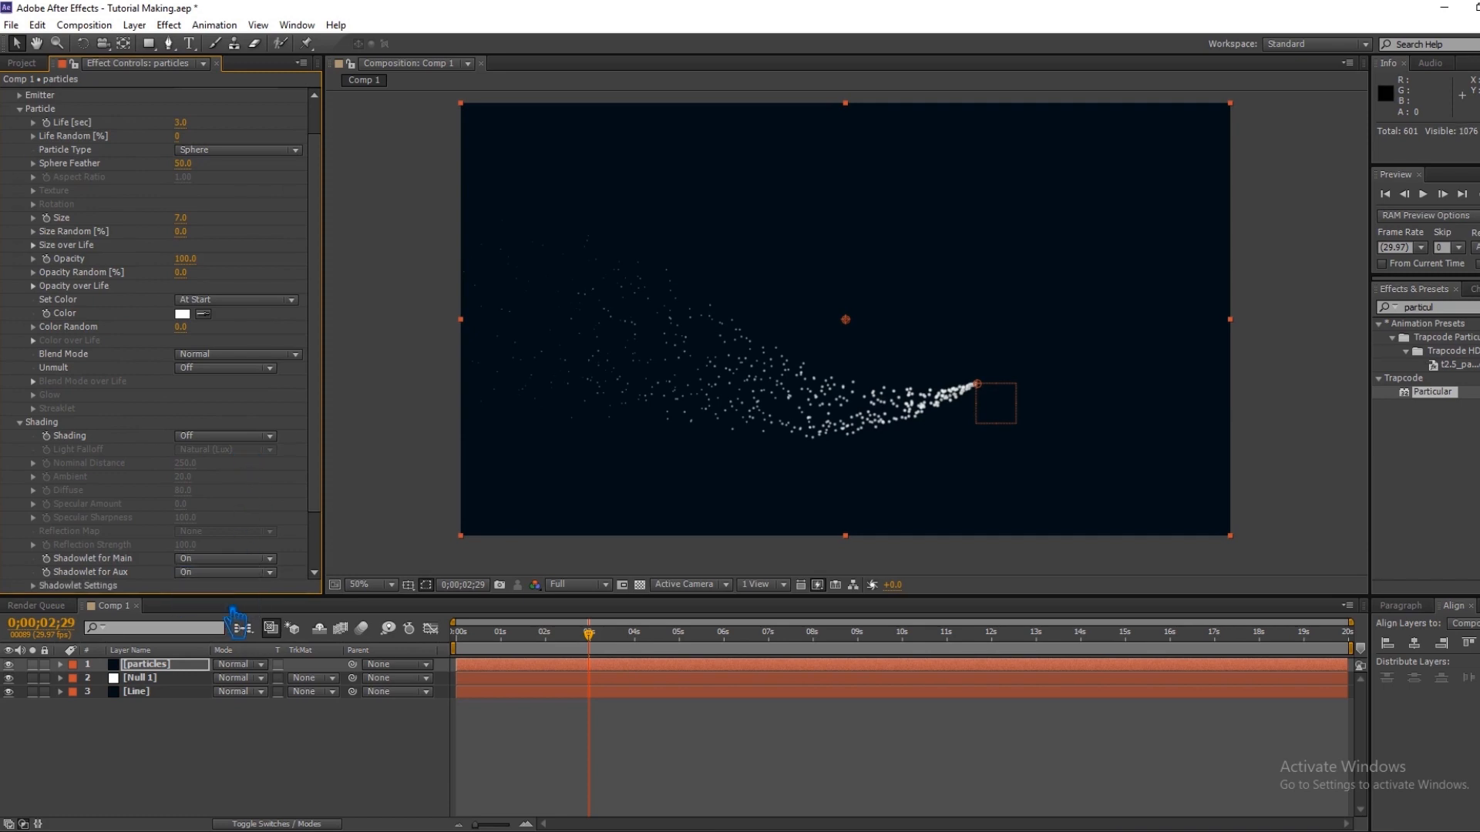
Set the particle Color to a bright yellow (F0FF00).
click(189, 315)
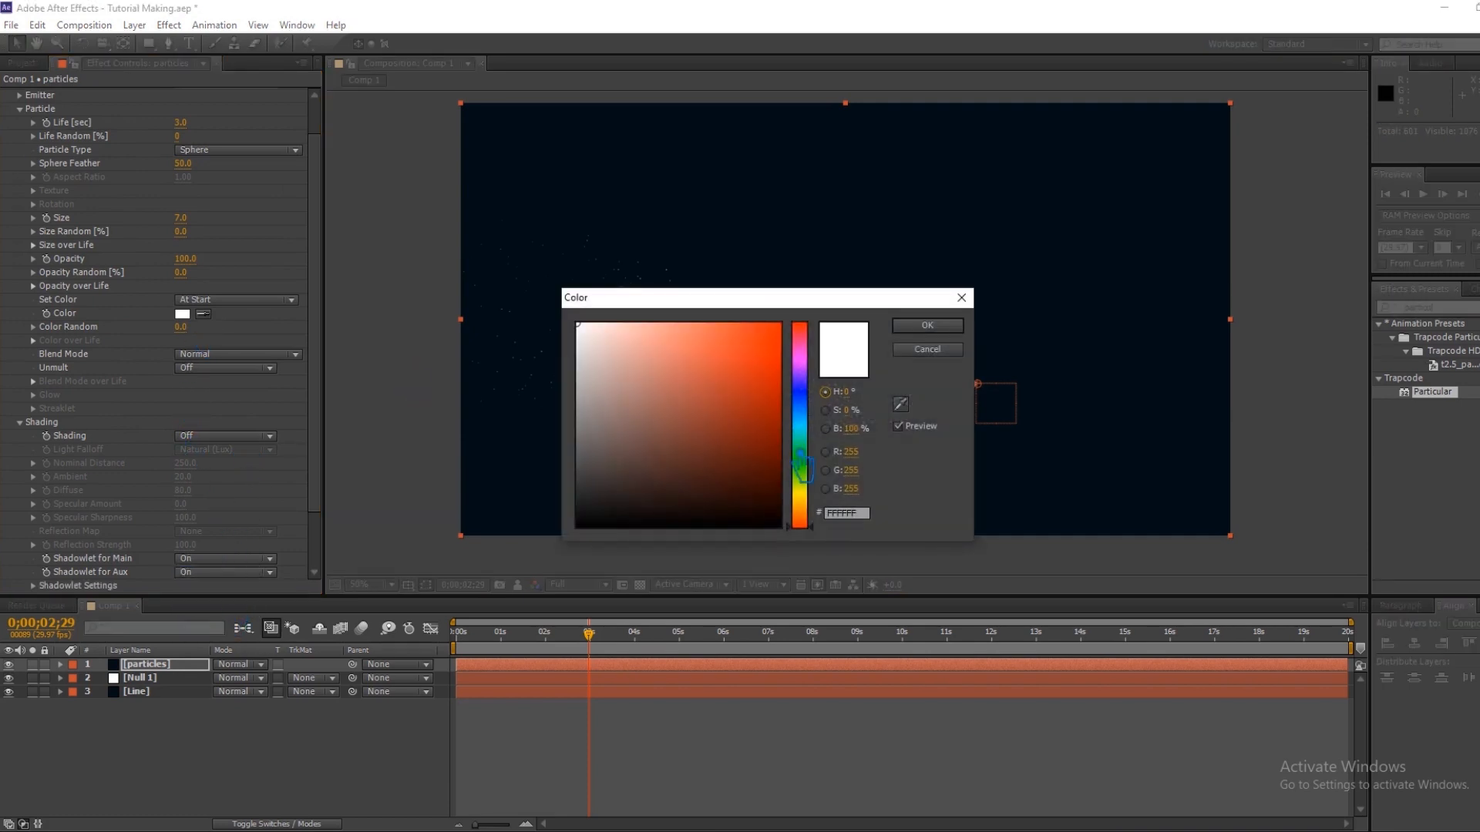
click(815, 500)
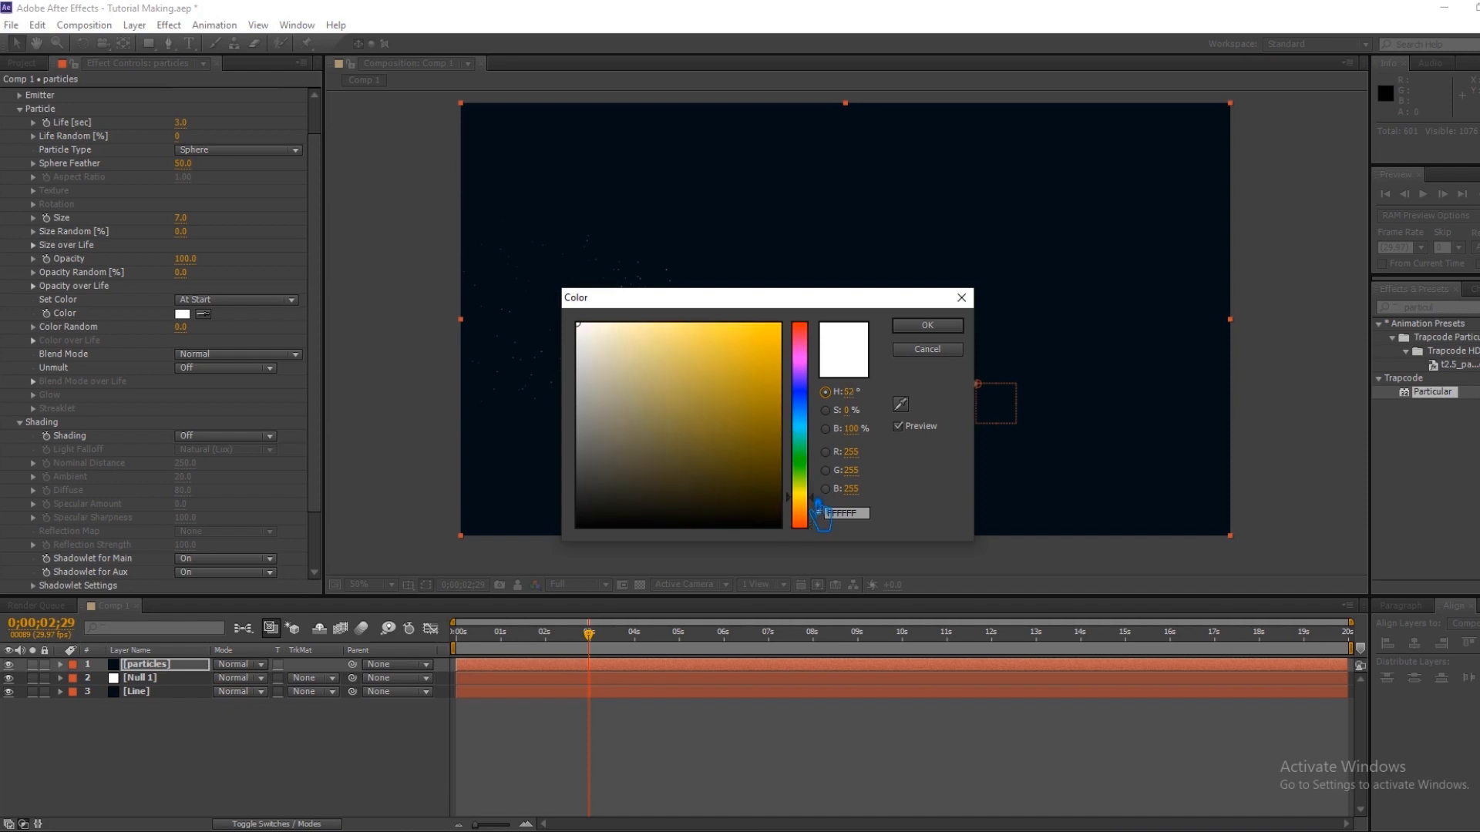
drag(817, 509, 816, 491)
click(779, 325)
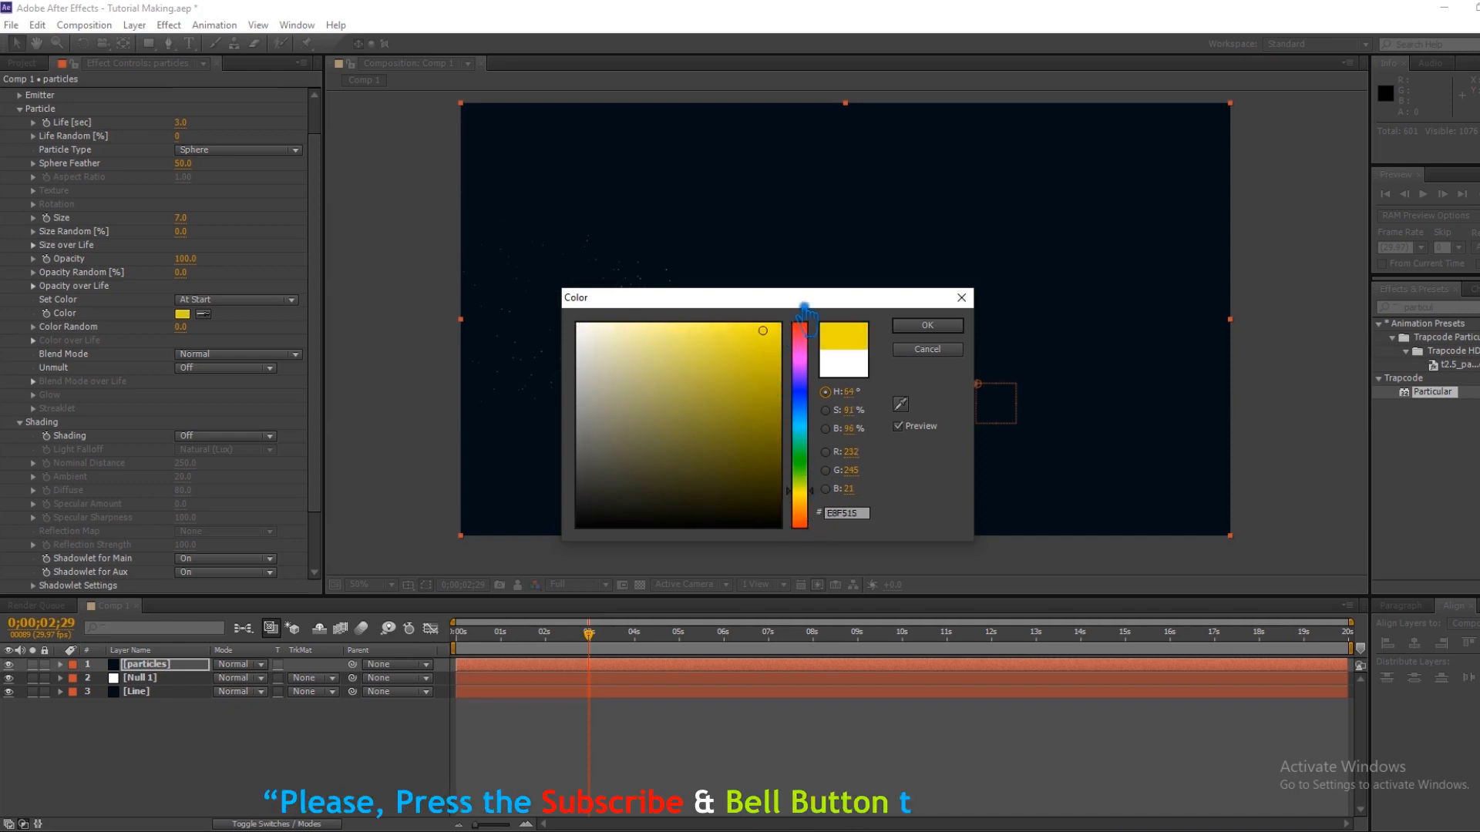
click(927, 324)
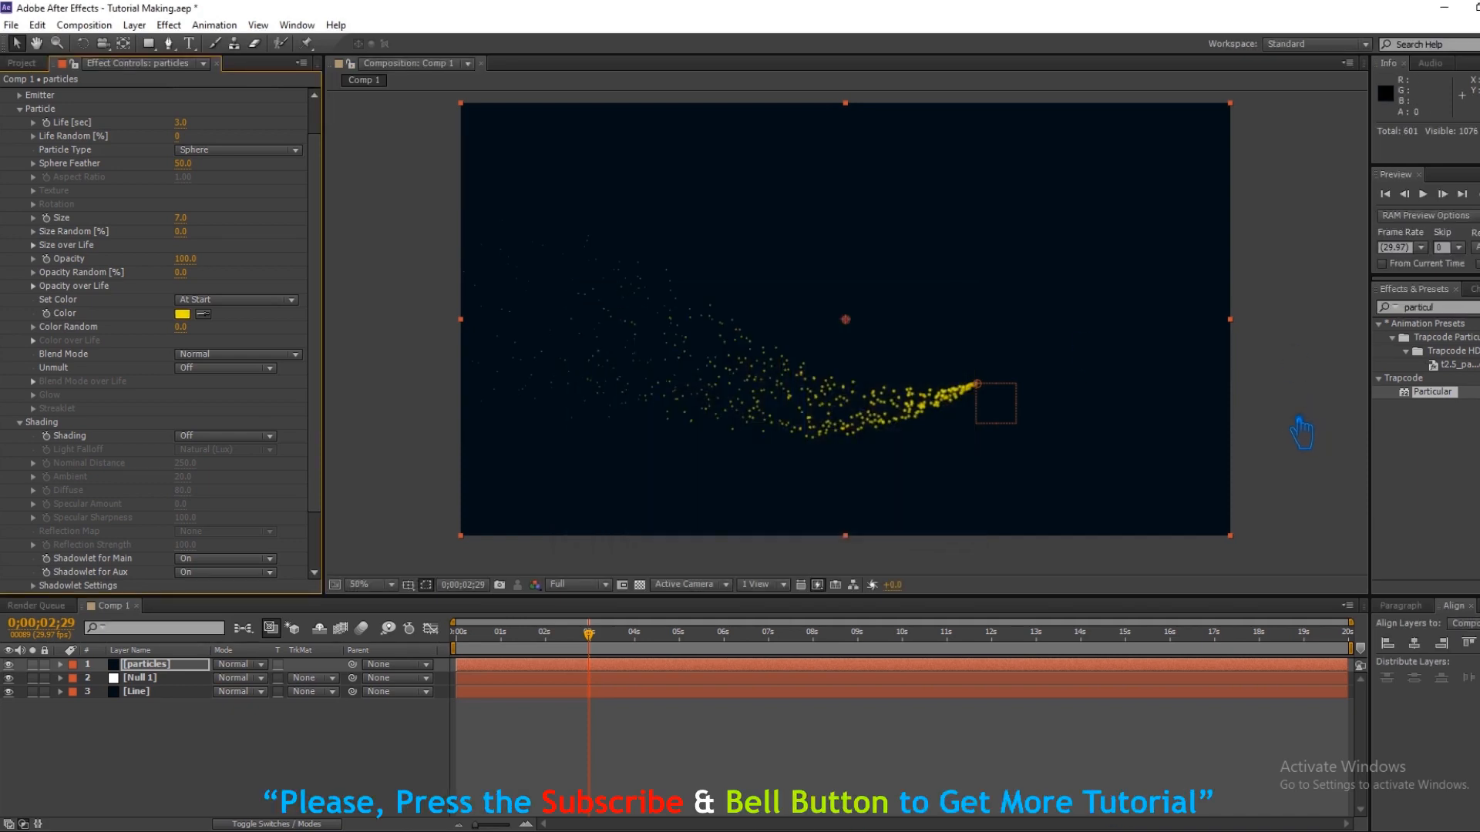
Collapse the Shading settings and try the Glow Sphere (No DOF), Cloudlet and Streaklet particle types.
scroll(166, 508, down, 3)
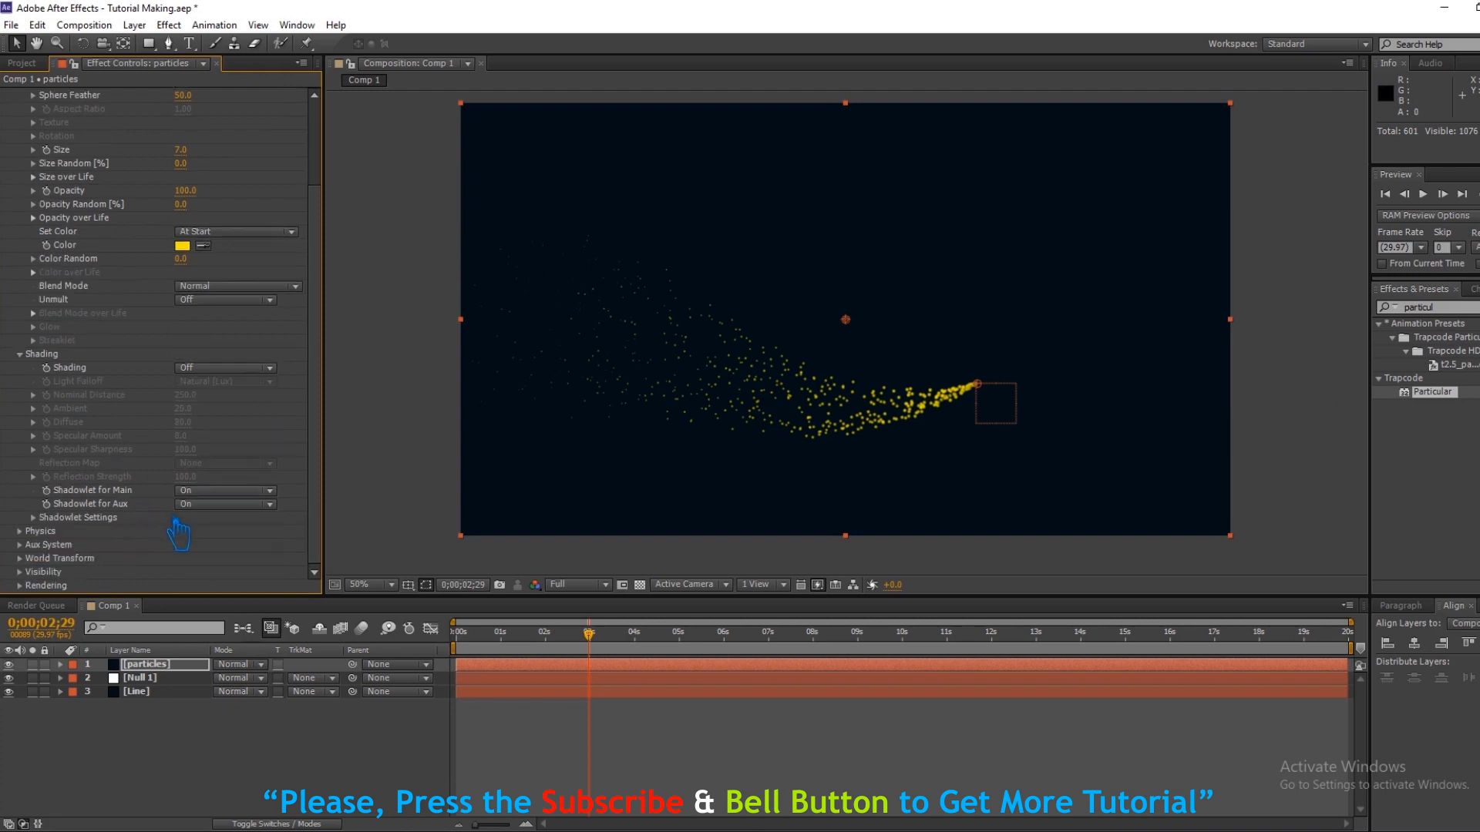
scroll(35, 539, up, 5)
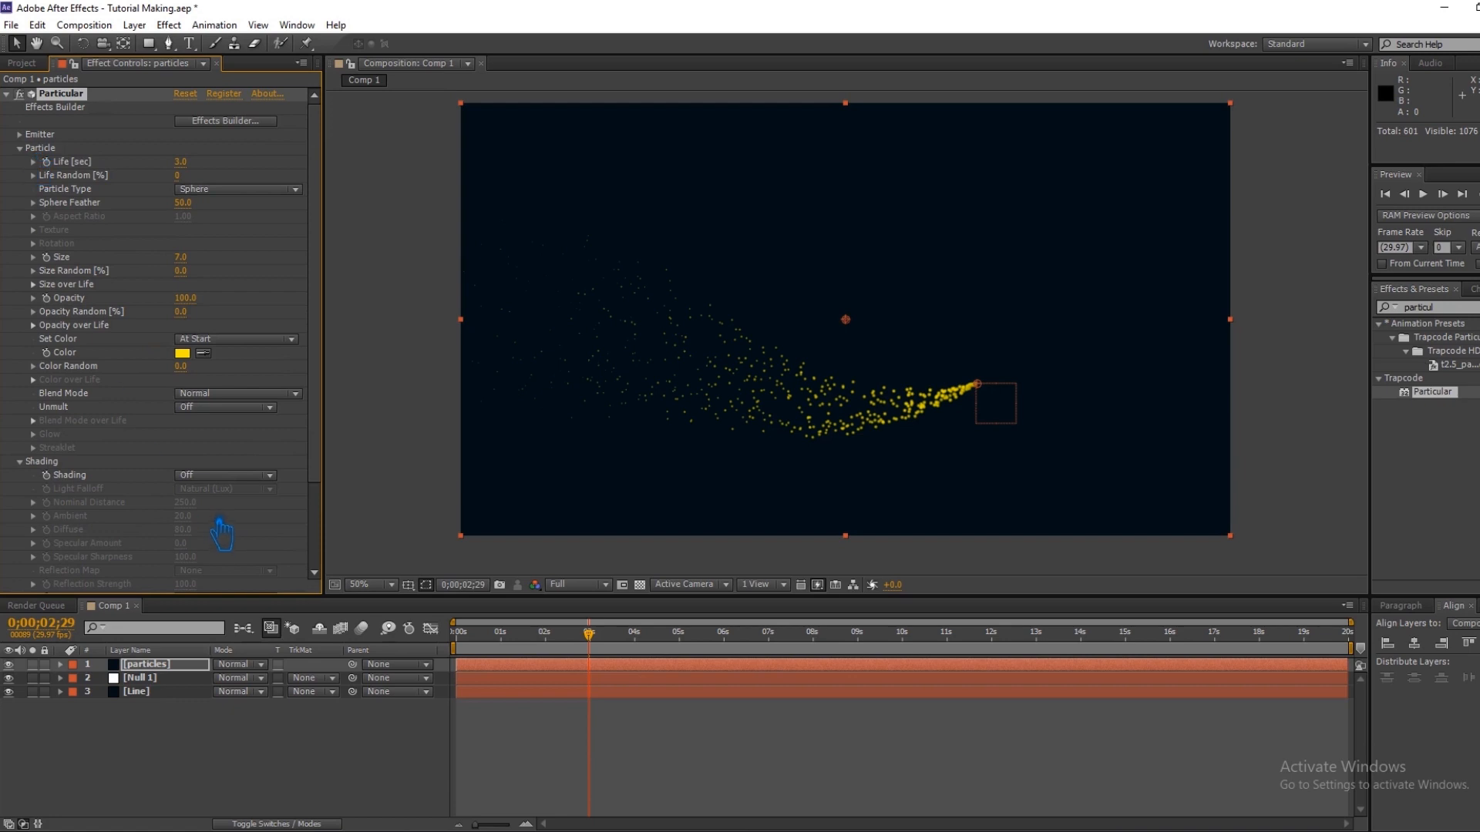
click(35, 465)
click(20, 462)
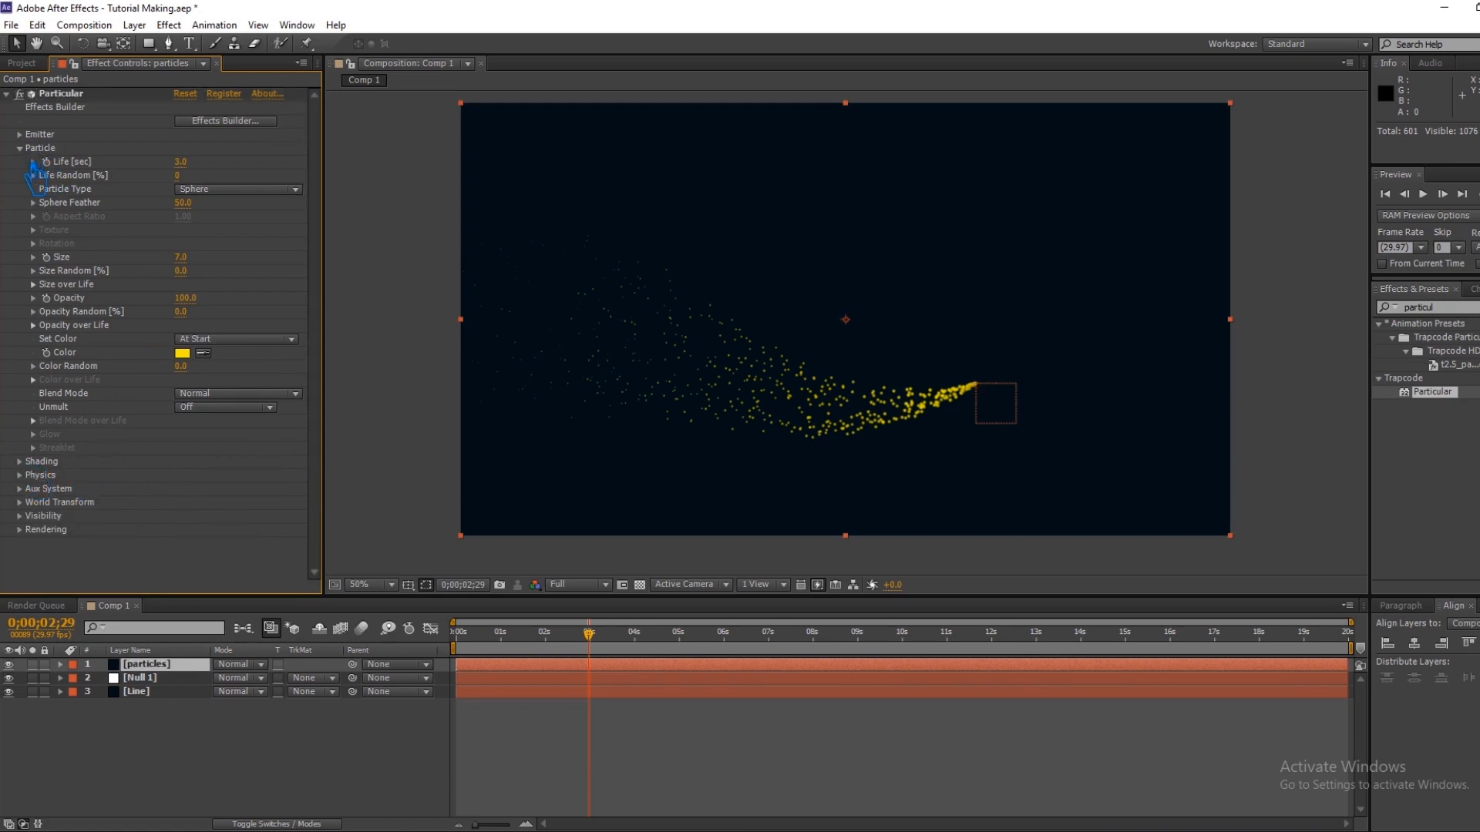
click(239, 189)
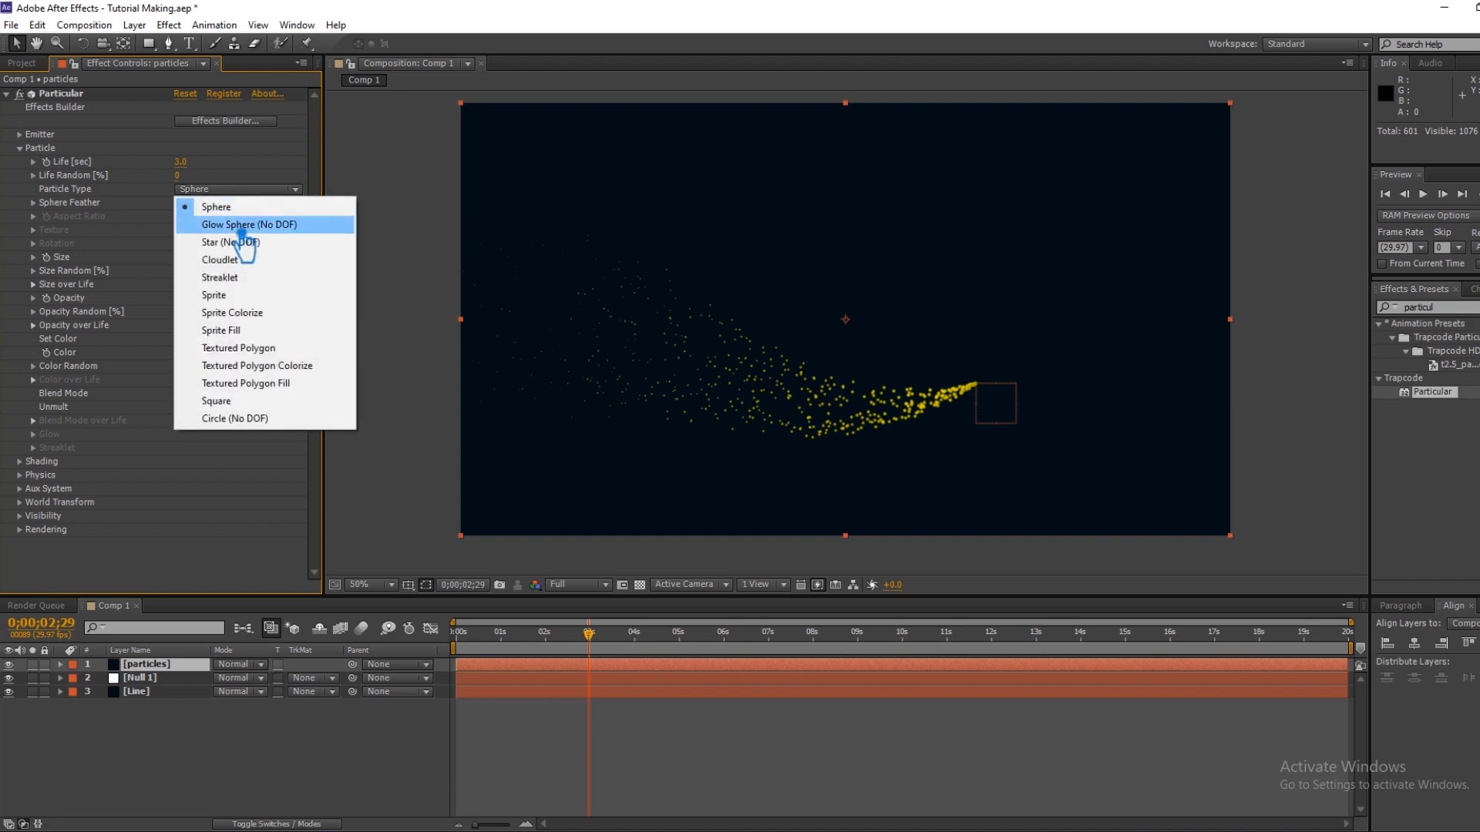
click(240, 219)
click(253, 191)
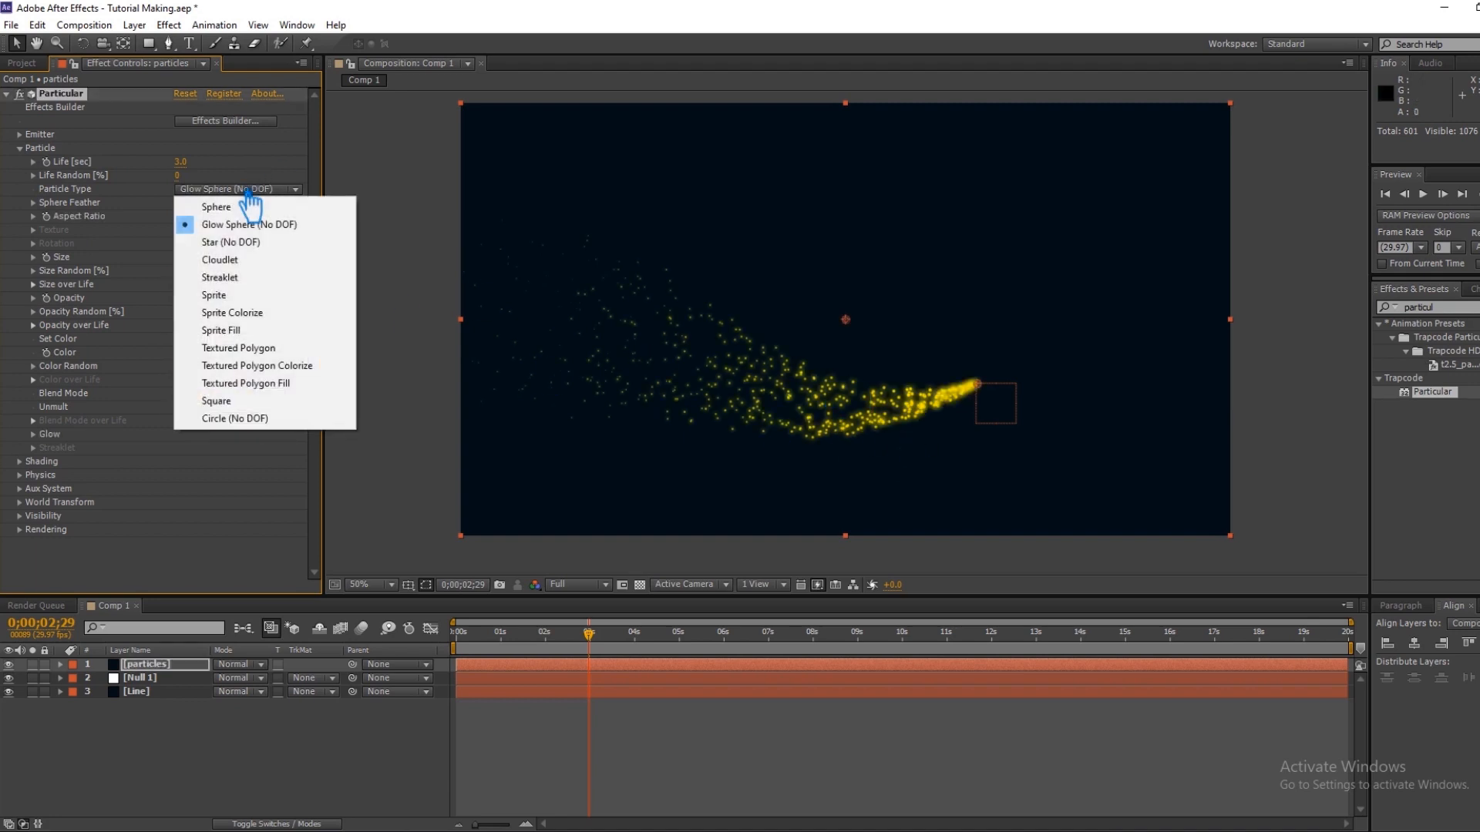
click(258, 258)
click(233, 193)
click(238, 260)
click(231, 192)
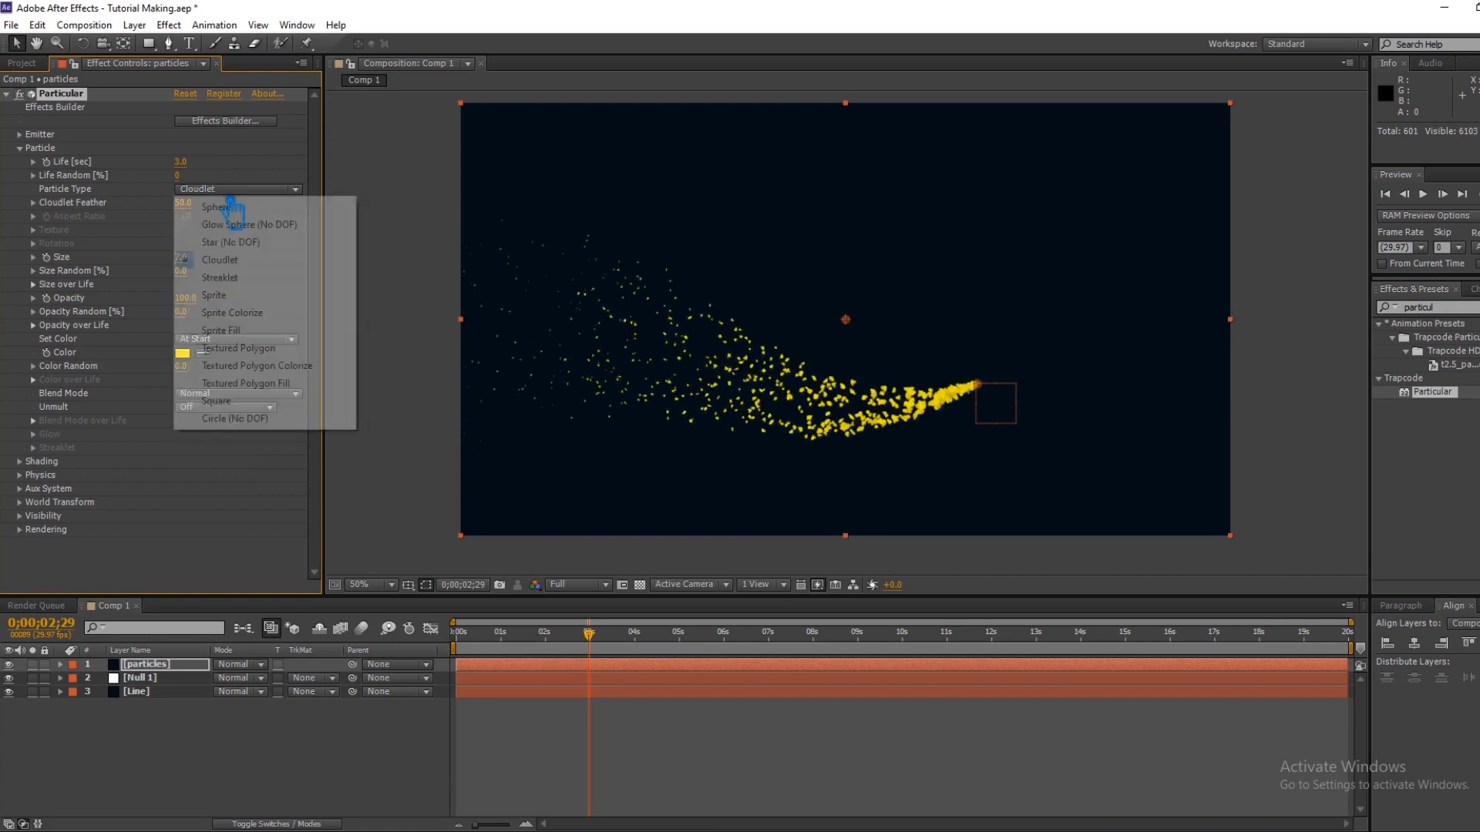
click(243, 279)
Try the Sprite and Textured Polygon particle type variants, and set Particle Type to Square.
click(231, 190)
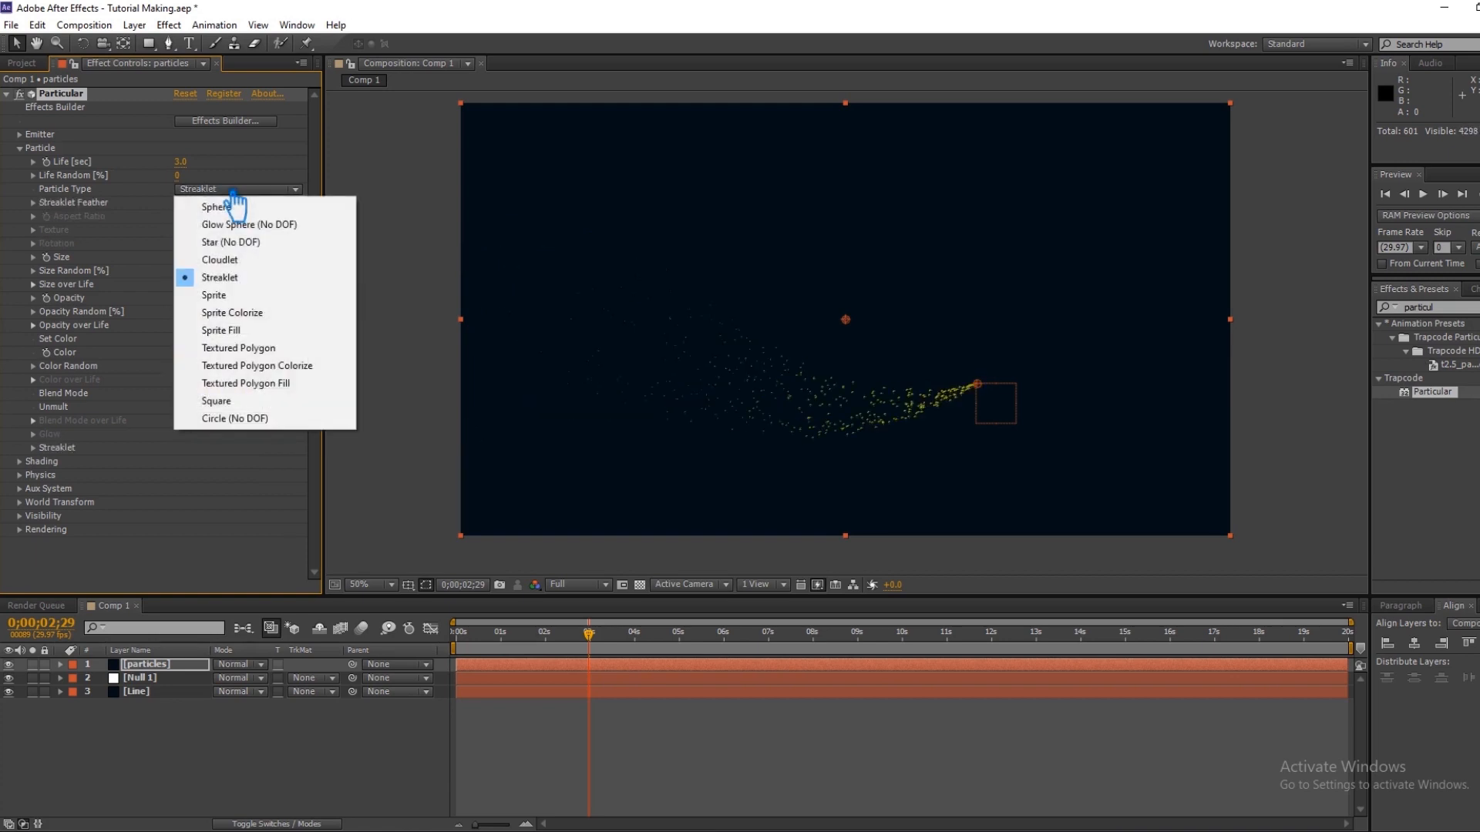
click(224, 295)
click(227, 191)
click(250, 313)
click(231, 190)
click(258, 331)
click(231, 191)
click(254, 349)
click(231, 191)
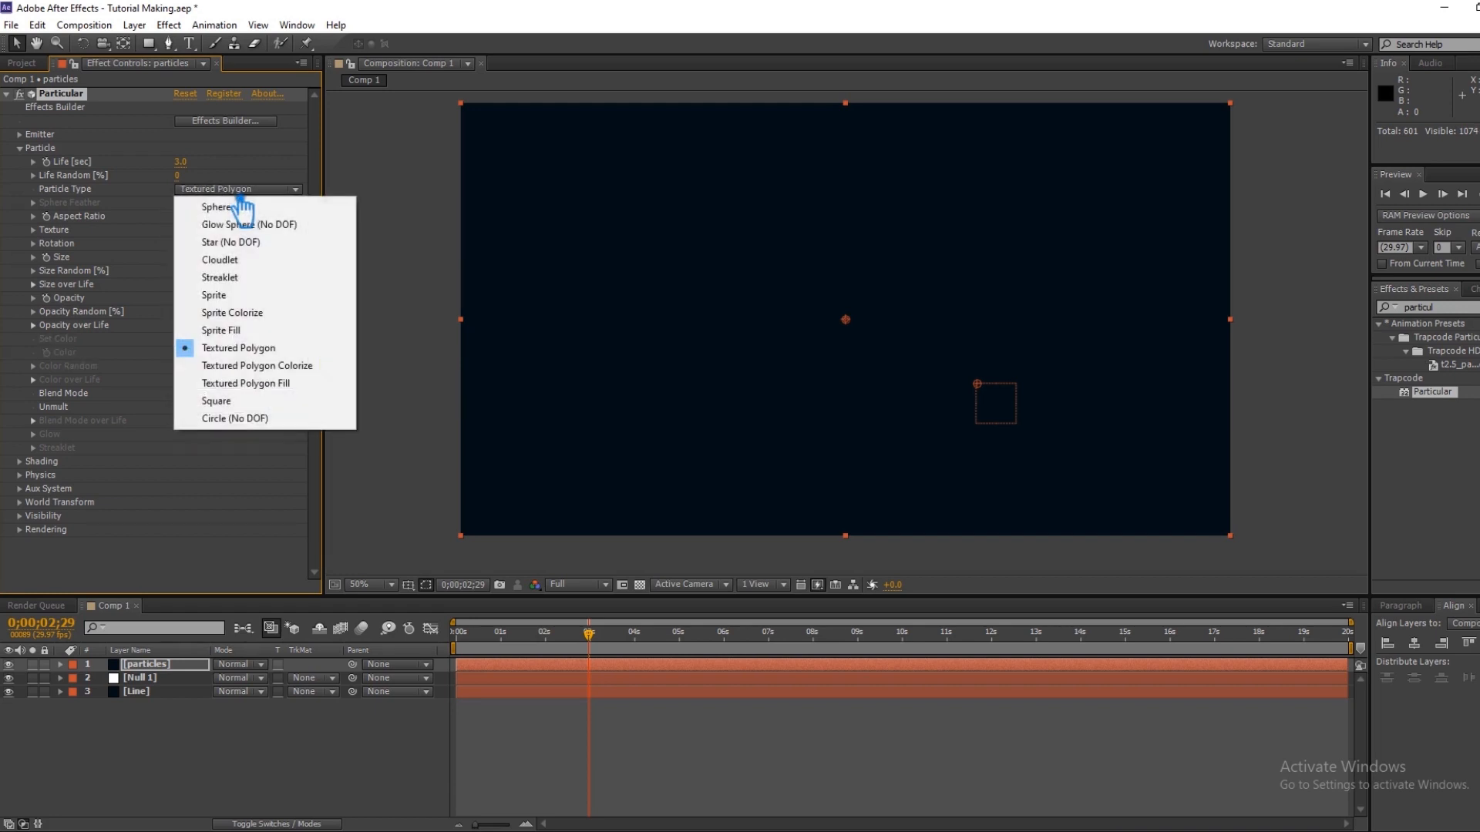
click(254, 366)
click(231, 190)
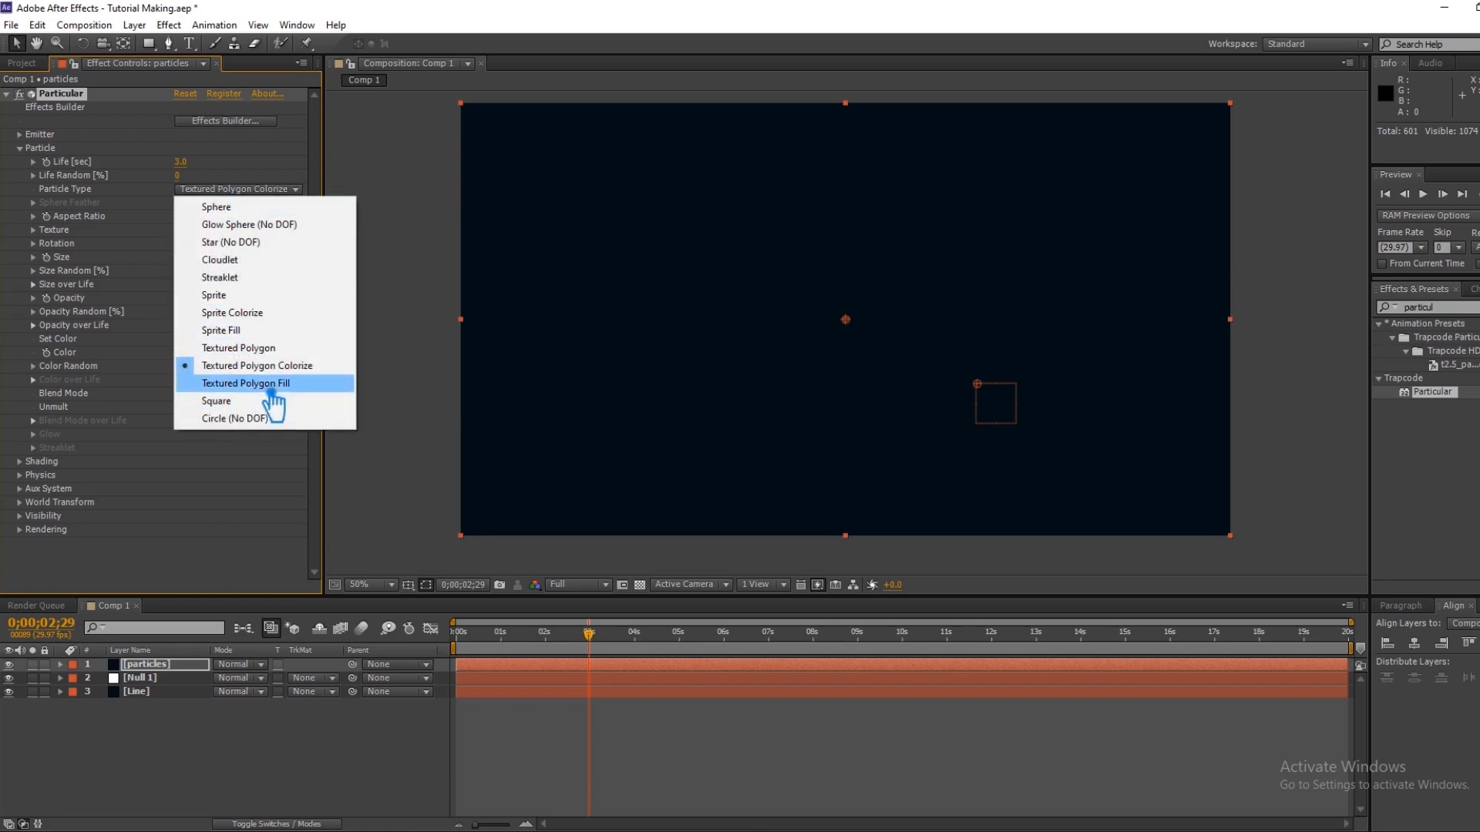
click(258, 384)
click(232, 190)
click(247, 402)
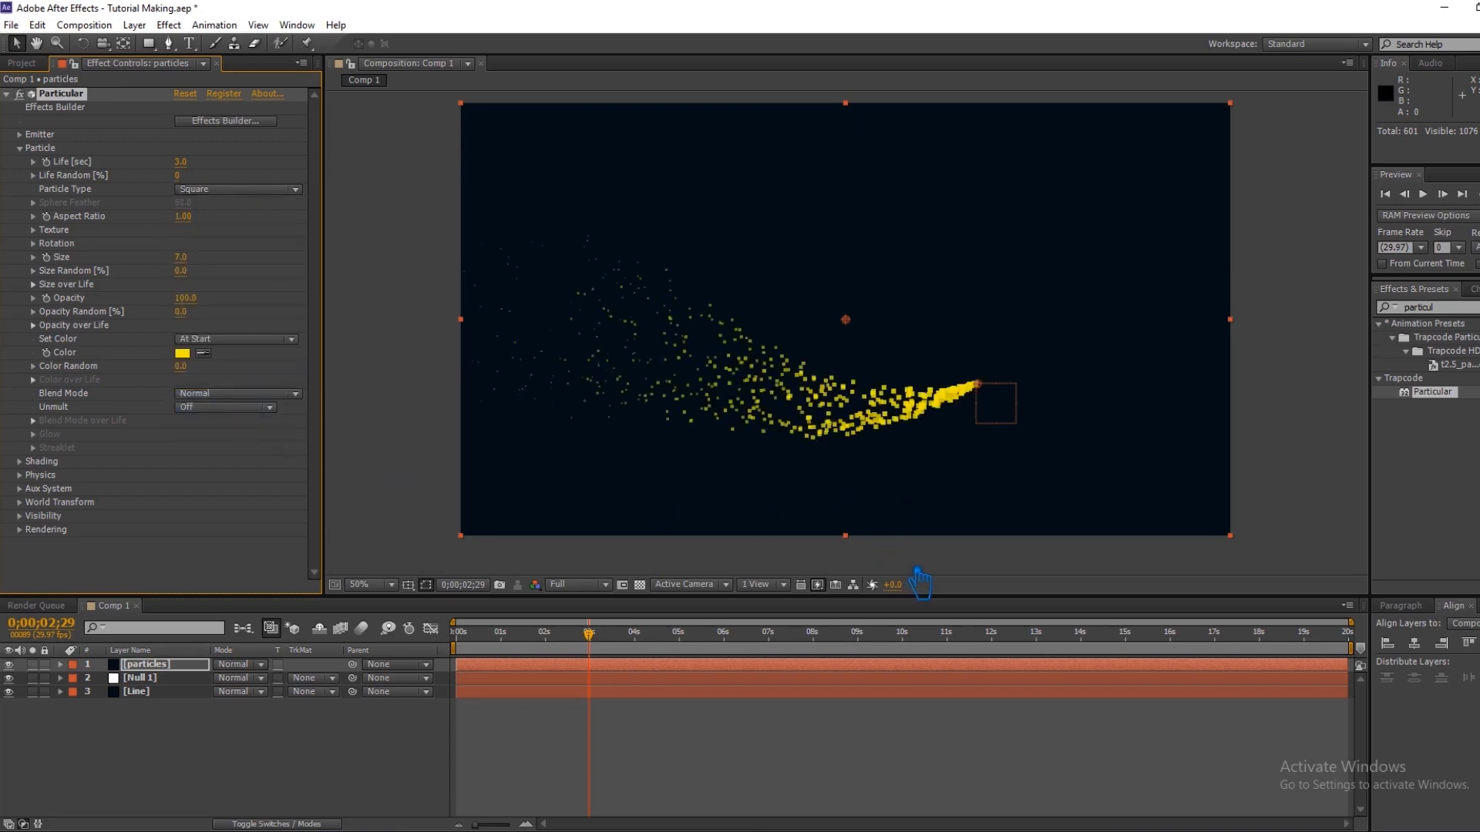
Change the particle Color to a light pink (FDBDFF).
click(182, 353)
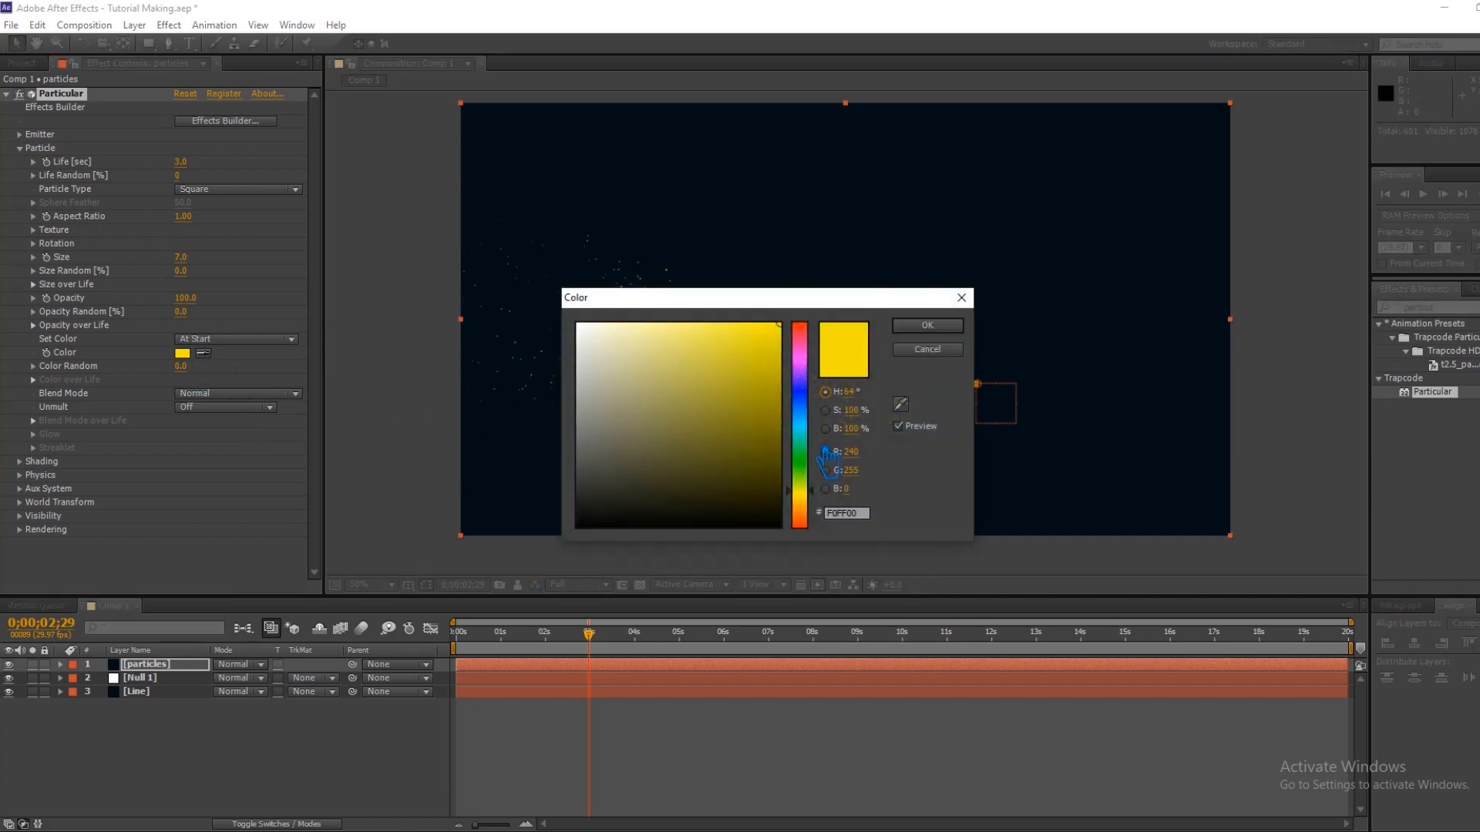
drag(818, 366, 814, 356)
drag(703, 356, 641, 306)
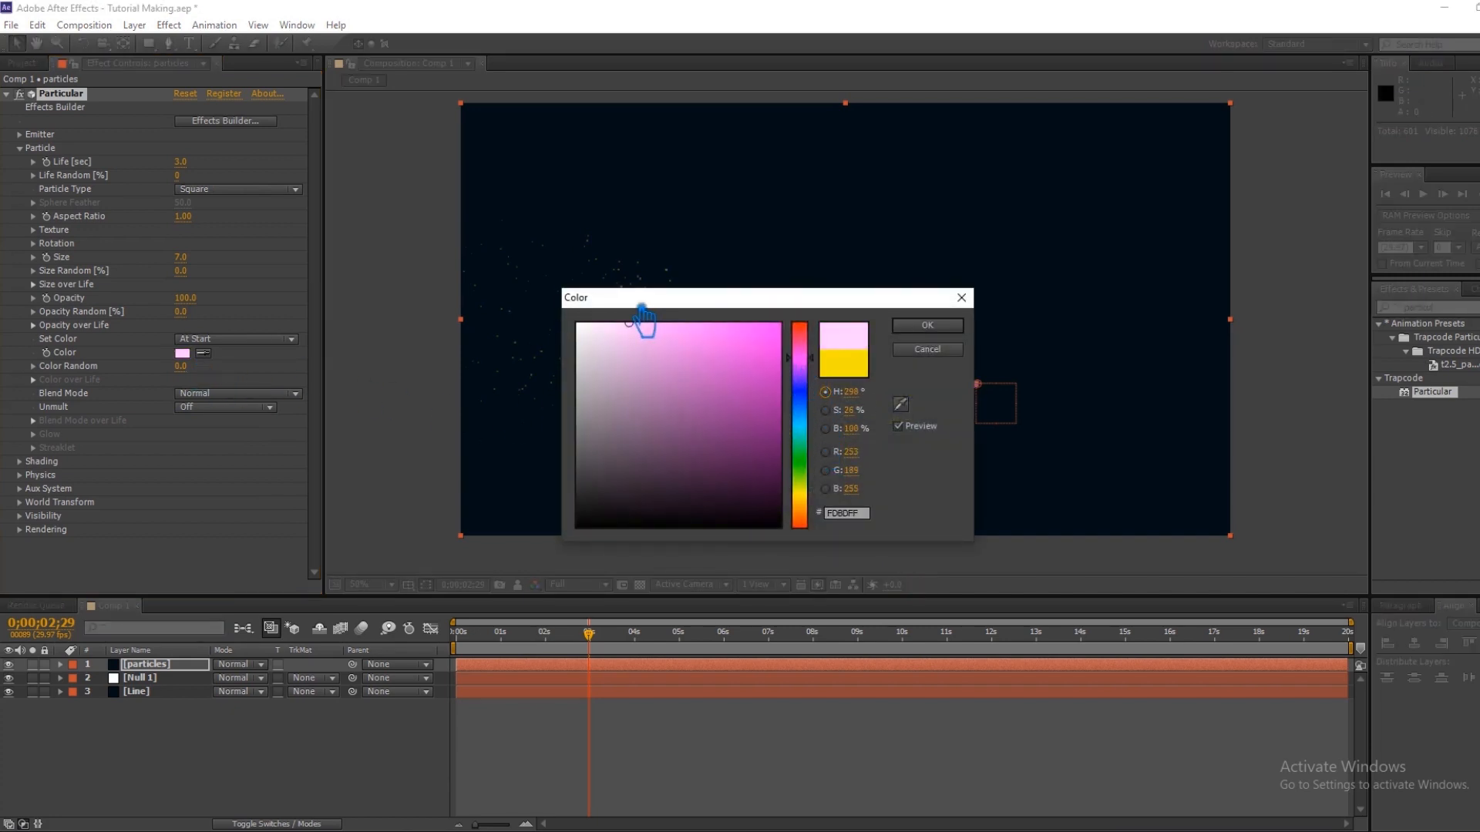
click(929, 326)
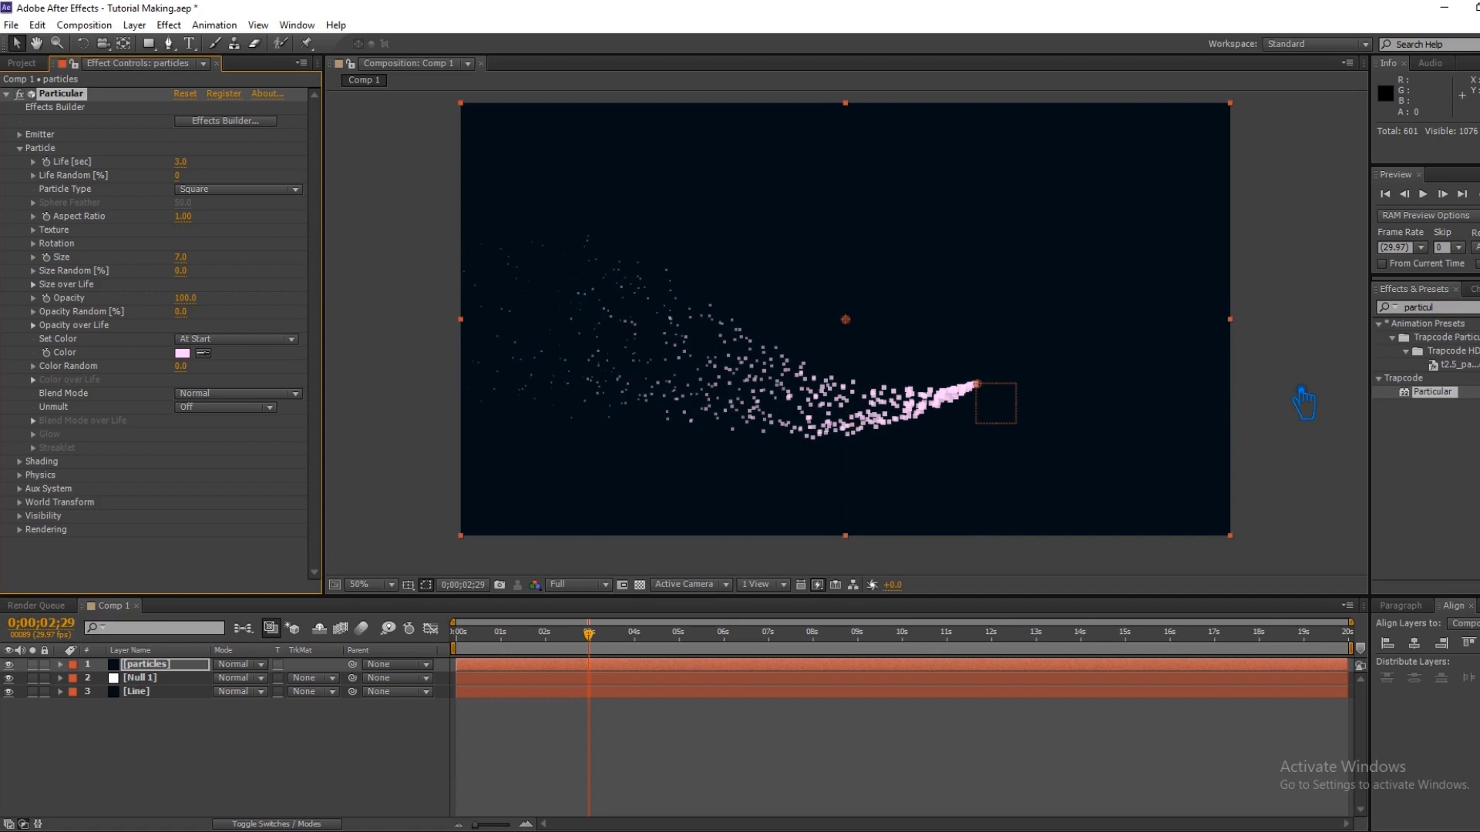
Change the particle Color to a muted green (73B82A).
click(185, 354)
drag(802, 512, 801, 478)
click(772, 366)
mouse_move(773, 367)
mouse_down()
mouse_move(763, 379)
mouse_move(778, 324)
mouse_up()
click(936, 327)
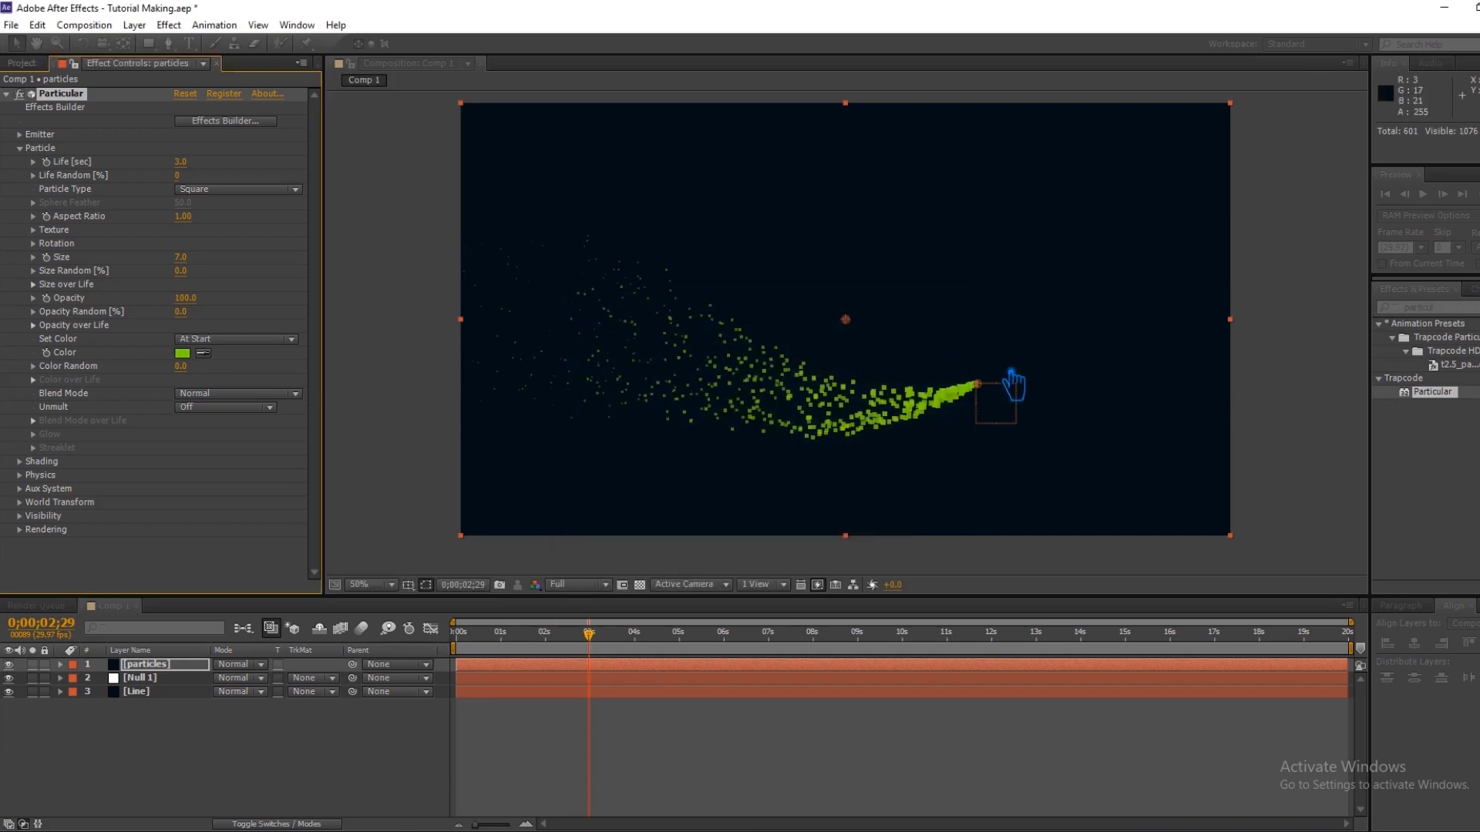
click(185, 353)
mouse_move(763, 402)
mouse_down()
mouse_move(740, 373)
mouse_move(748, 387)
mouse_up()
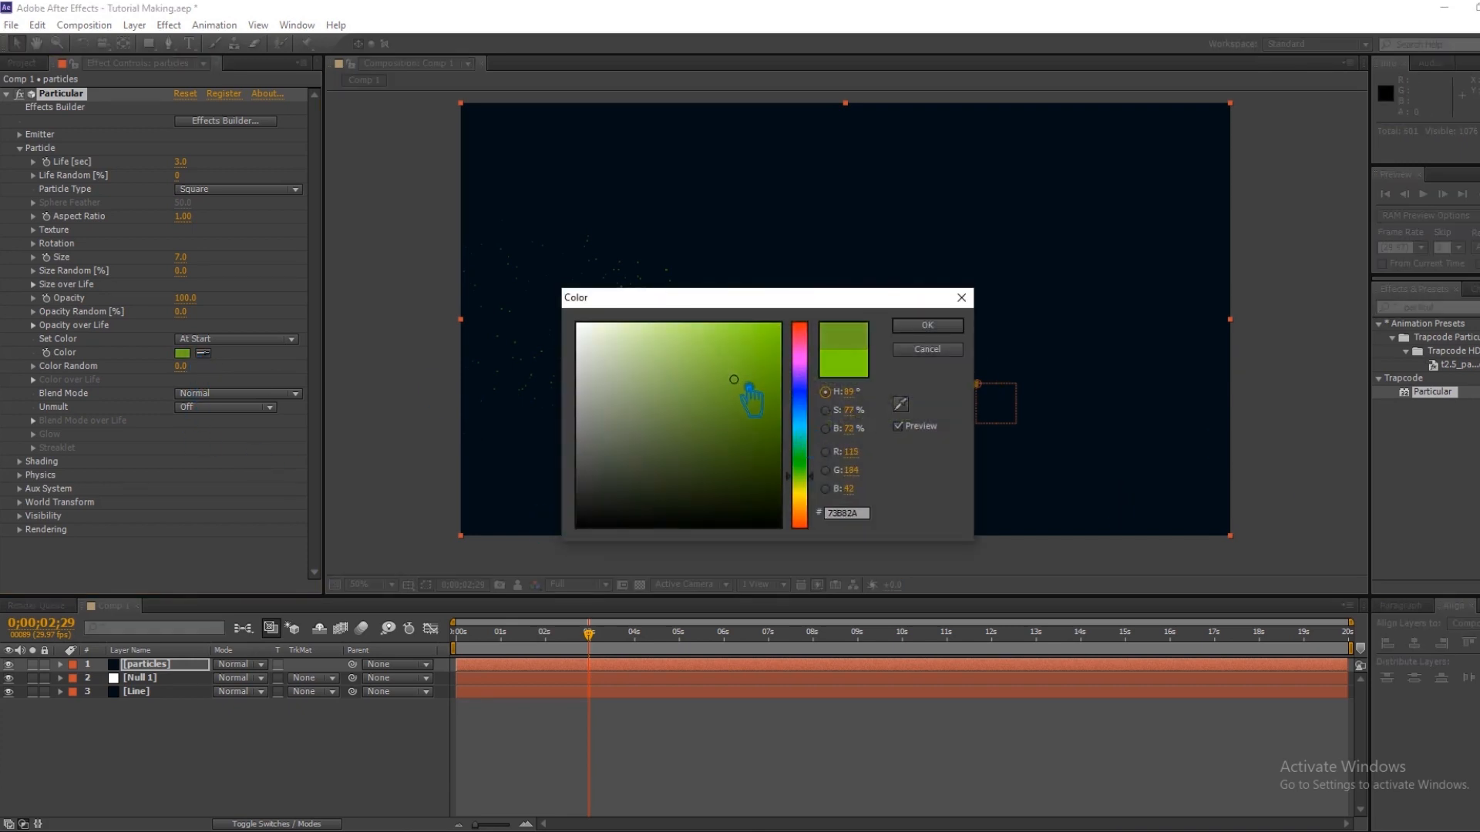
click(929, 324)
Try the Sphere particle type and switch Particle Type back to Square.
click(223, 190)
click(232, 204)
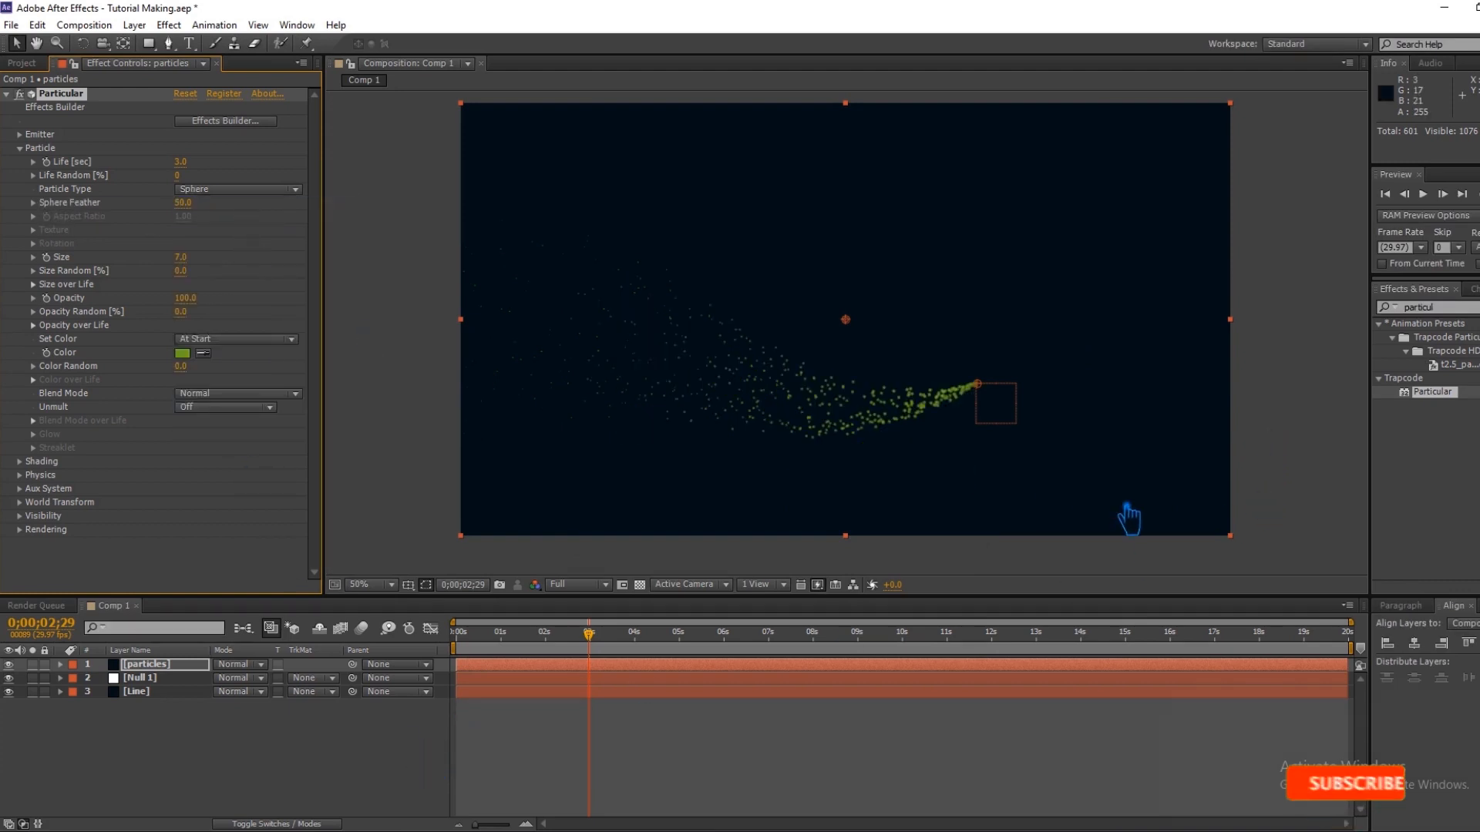
click(206, 193)
click(245, 588)
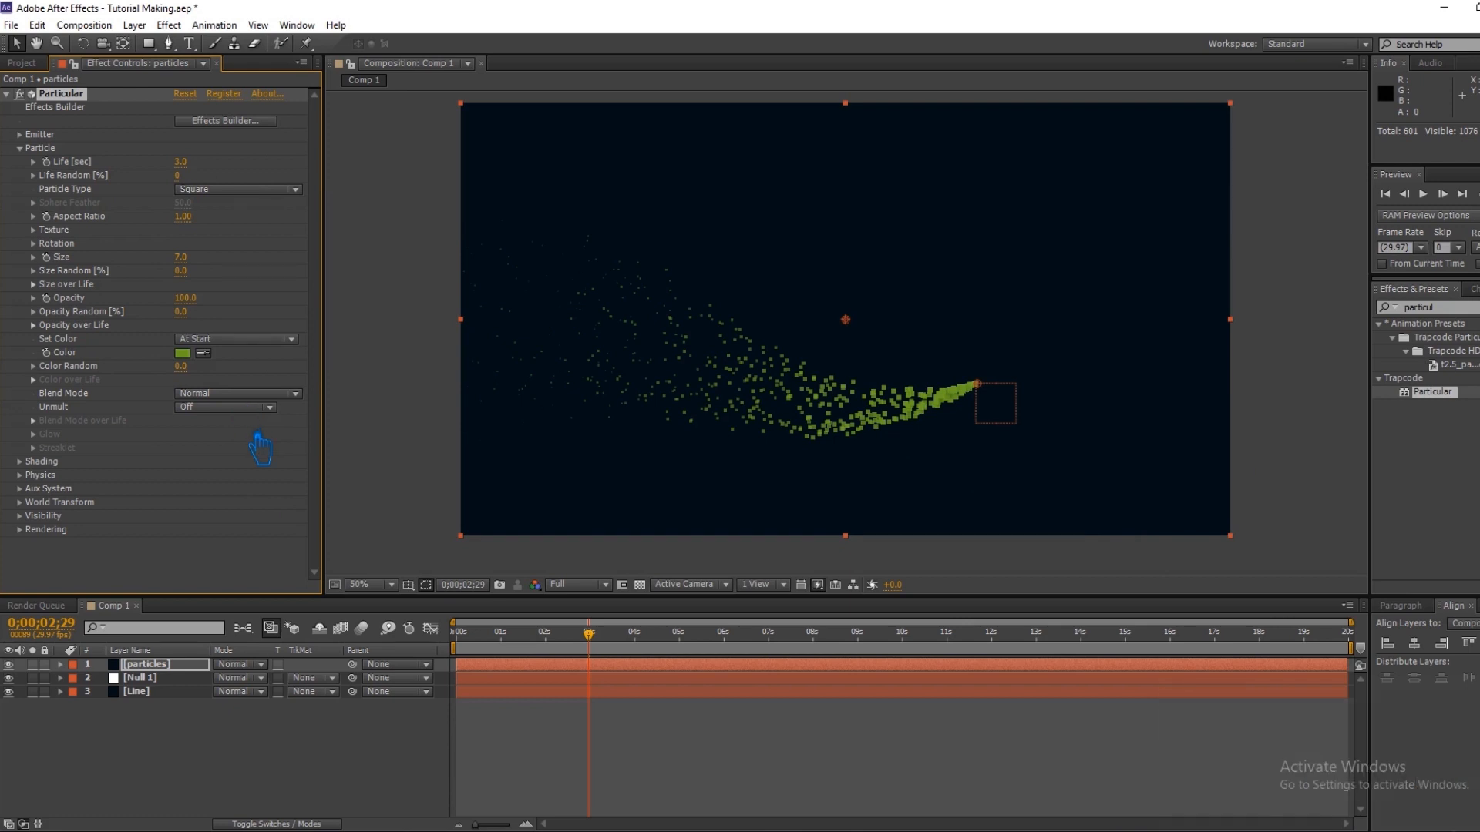
In Particular's Physics Air settings, set the Turbulence Field's Affect Position to 90.
click(31, 474)
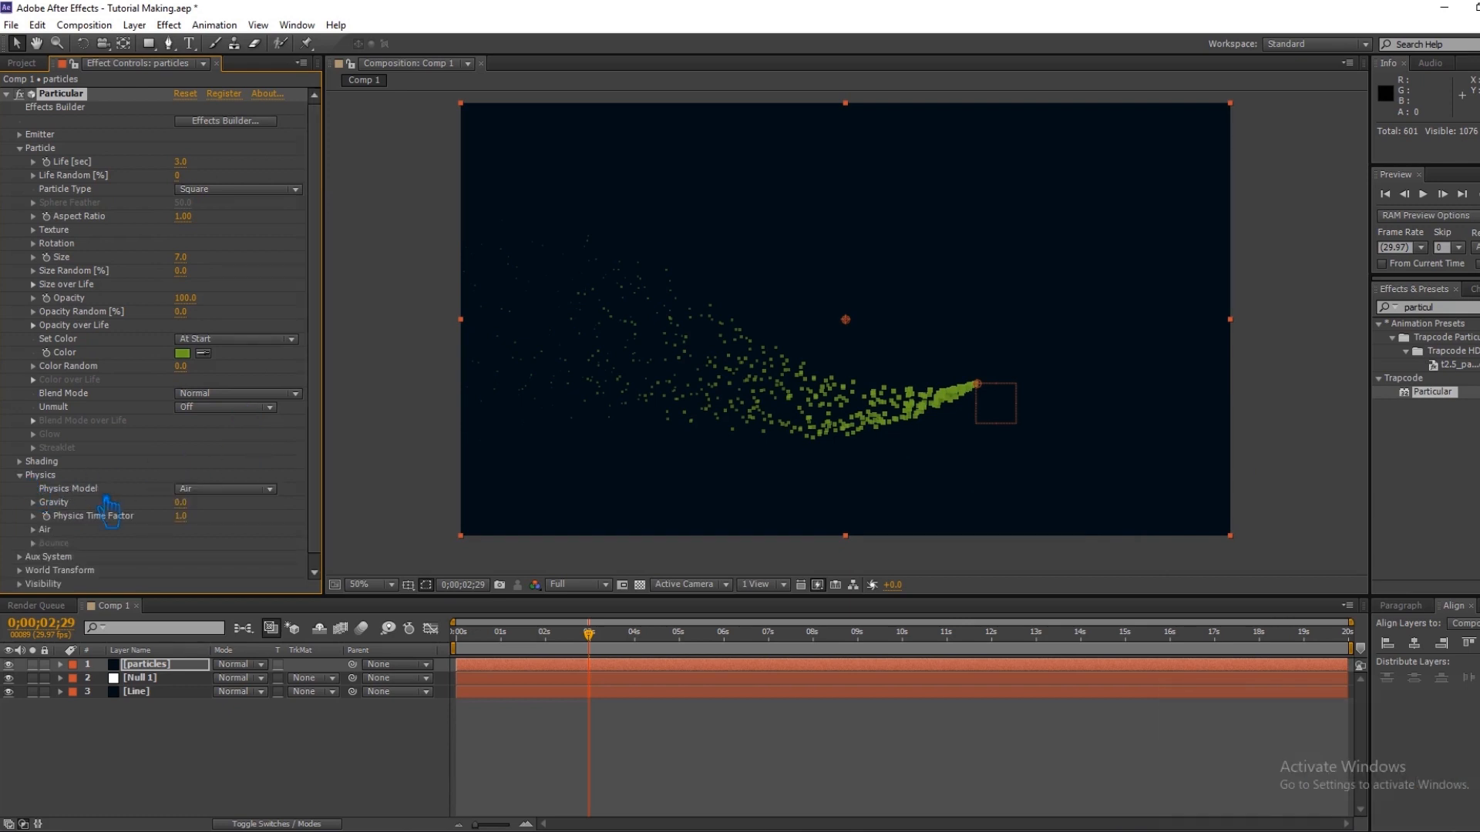
click(45, 531)
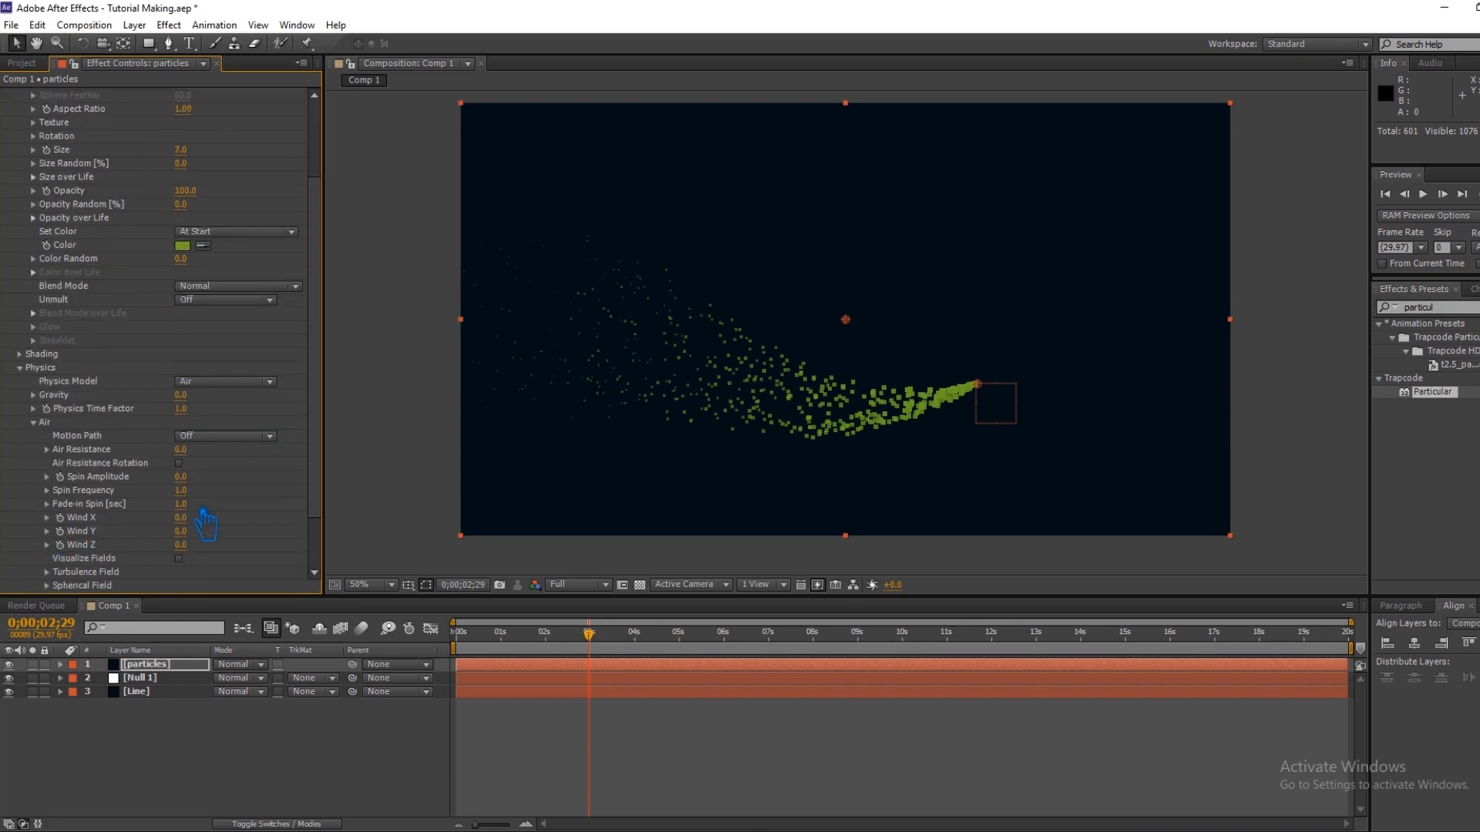
scroll(184, 546, down, 3)
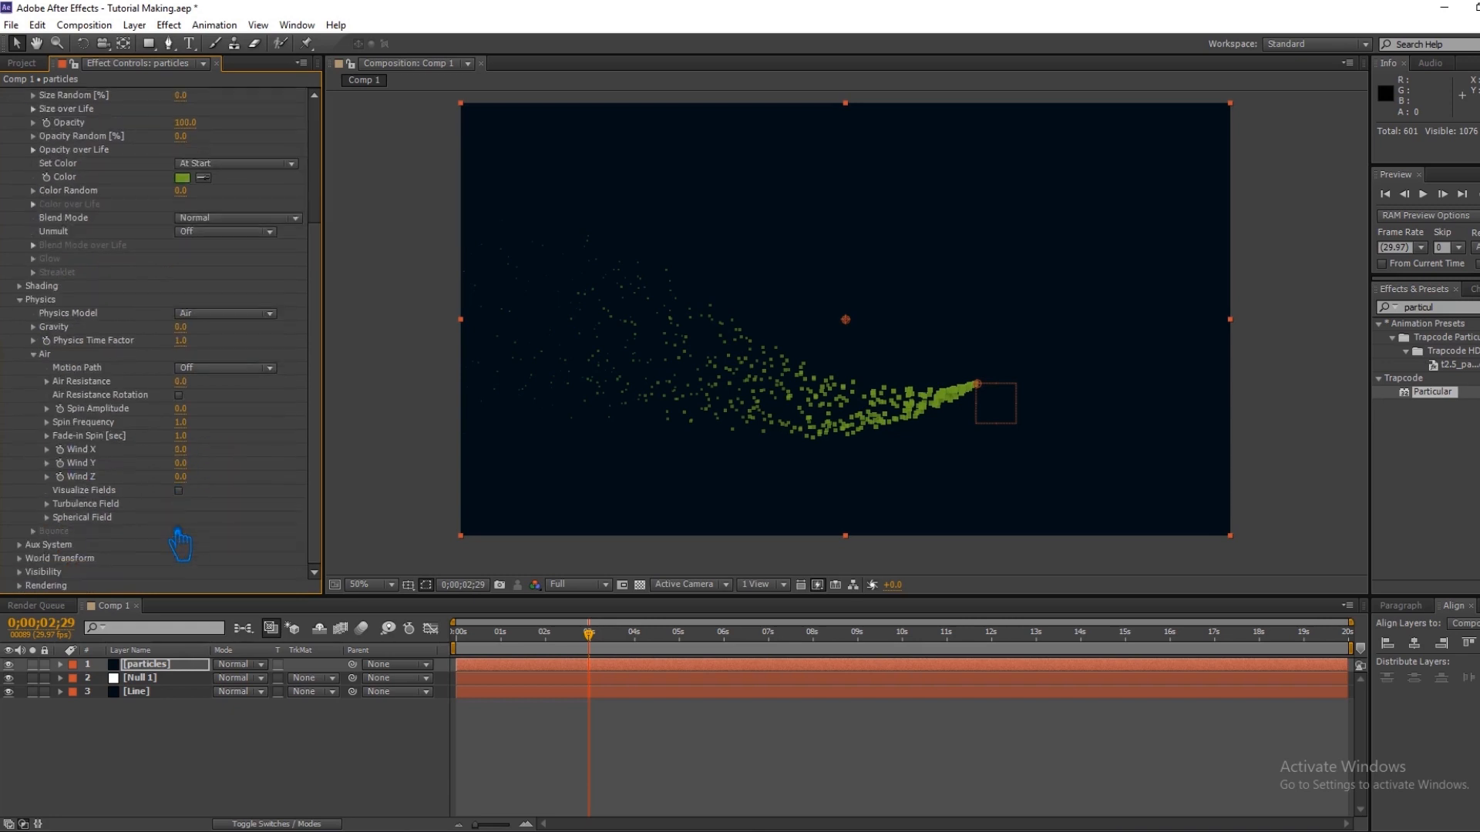
click(50, 505)
scroll(66, 524, down, 5)
click(181, 423)
text(90)
key(Return)
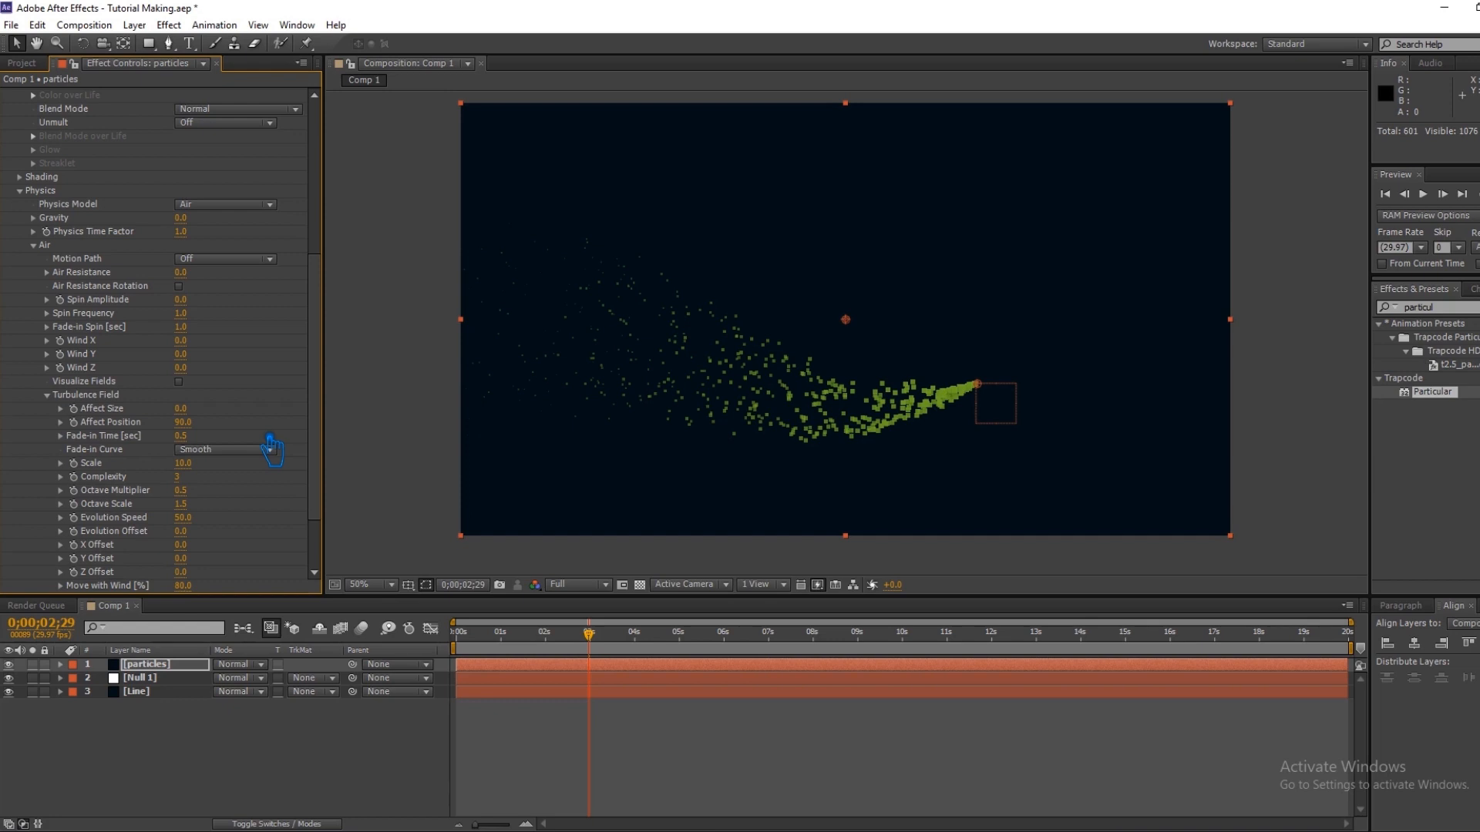
Set the Aux System's Emit option to Continuously.
scroll(131, 470, down, 3)
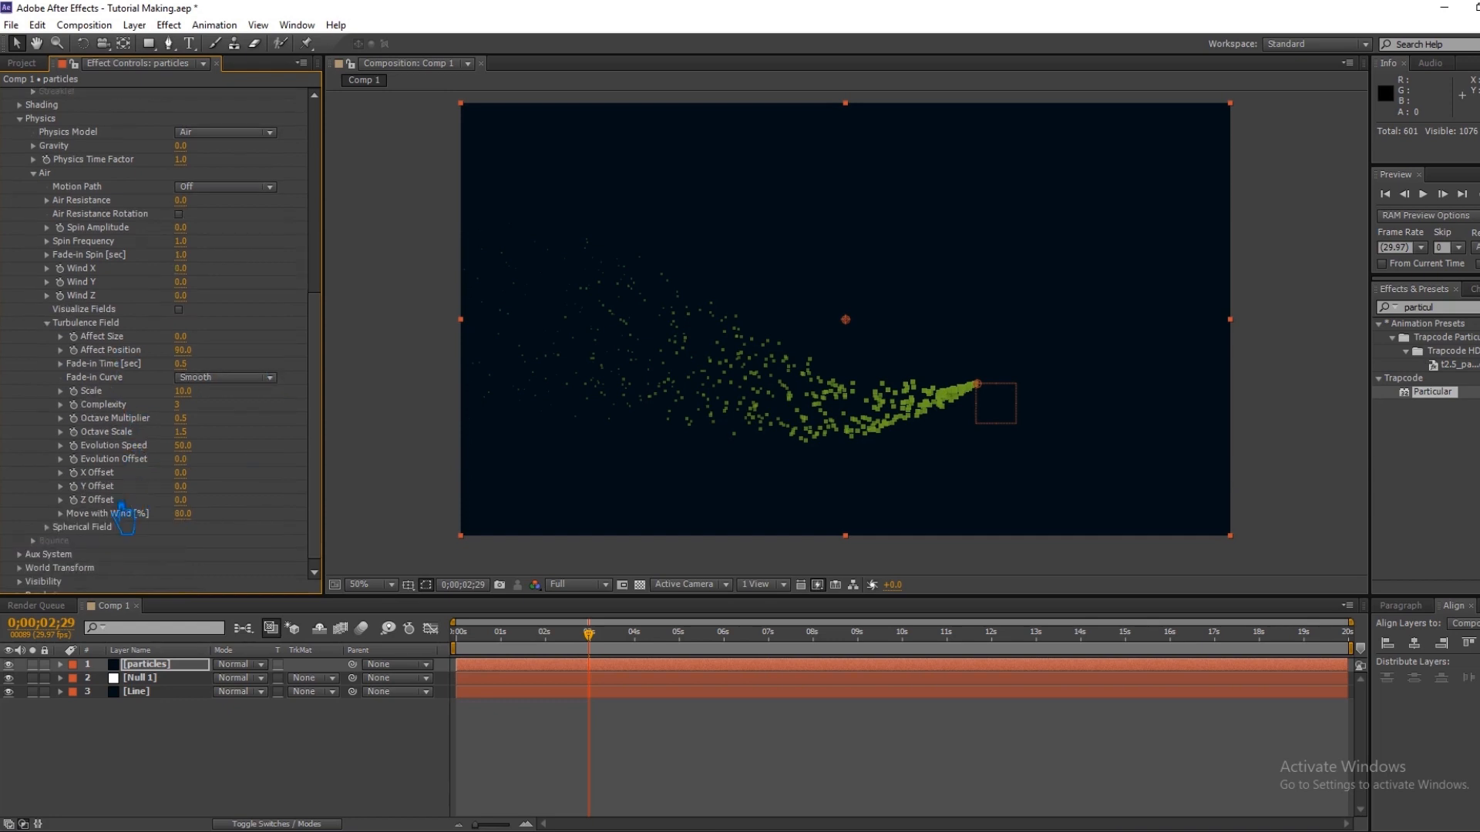
click(20, 554)
click(254, 341)
click(248, 391)
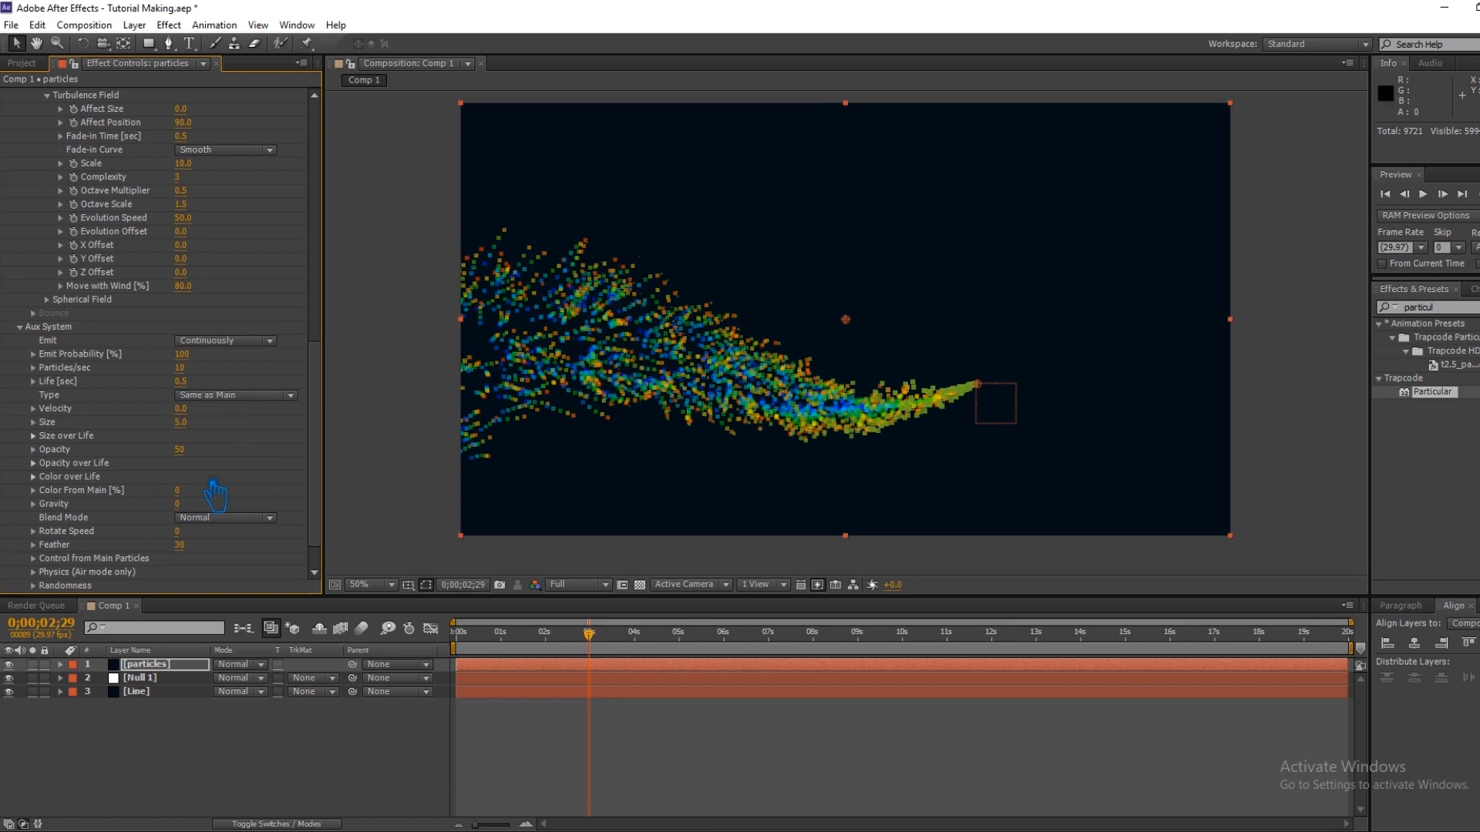
Shape the Aux System's Size over Life and Opacity over Life as linear ramps falling to zero.
click(34, 436)
scroll(231, 493, down, 1)
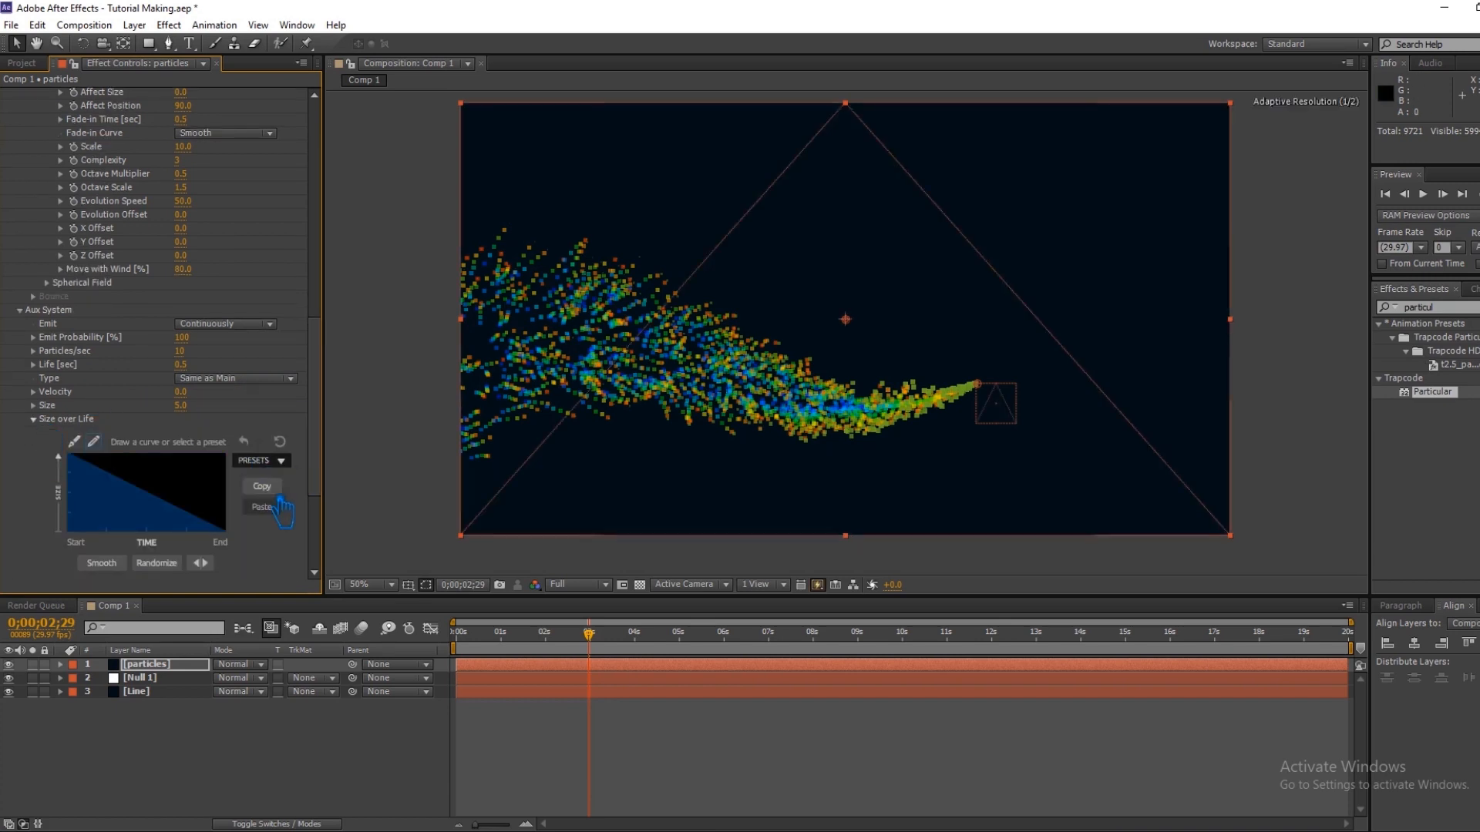
click(33, 420)
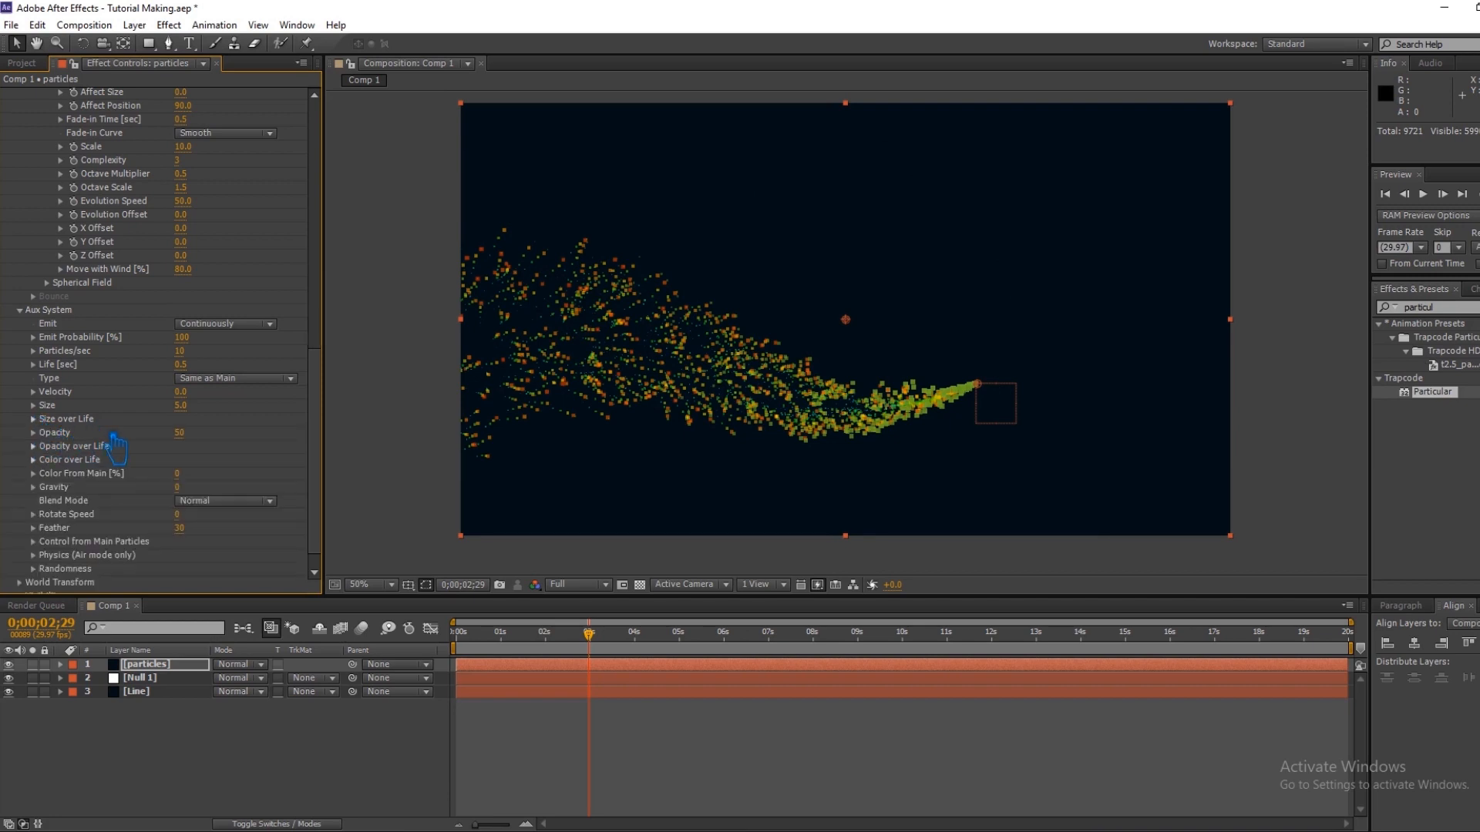
click(33, 446)
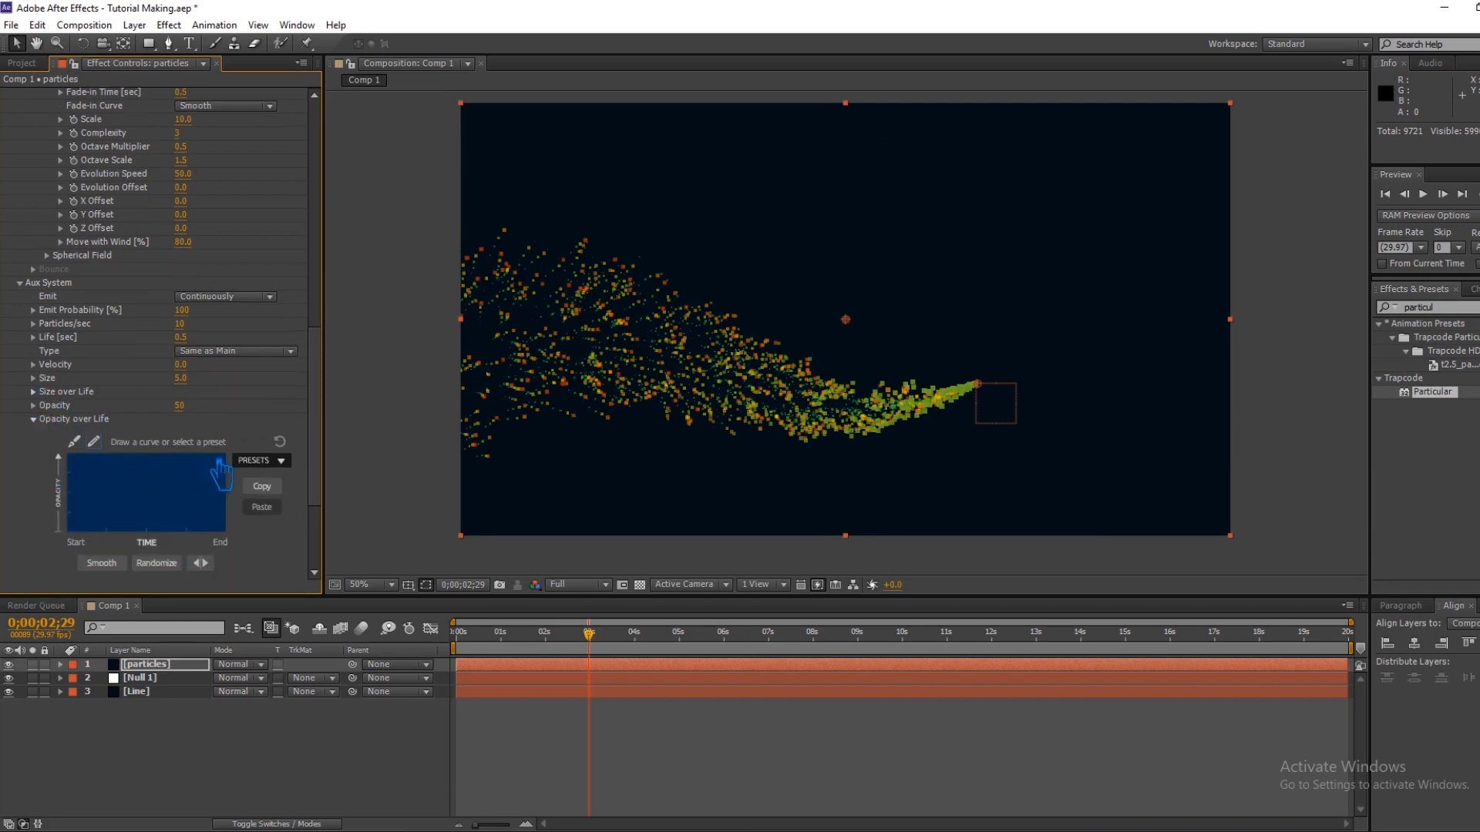
click(280, 461)
click(272, 500)
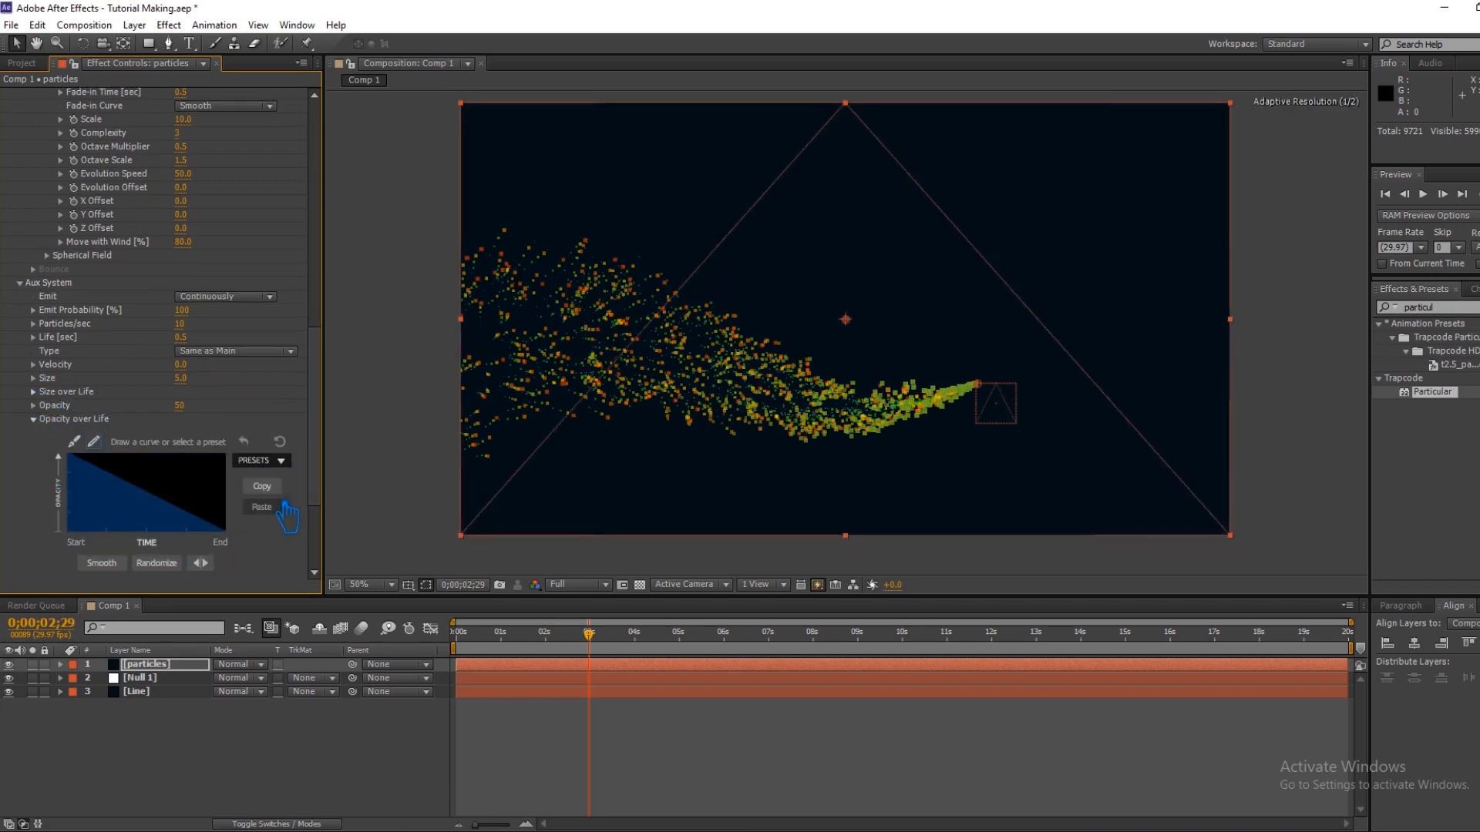
Set the Aux System's Color From Main to 100 %.
click(52, 421)
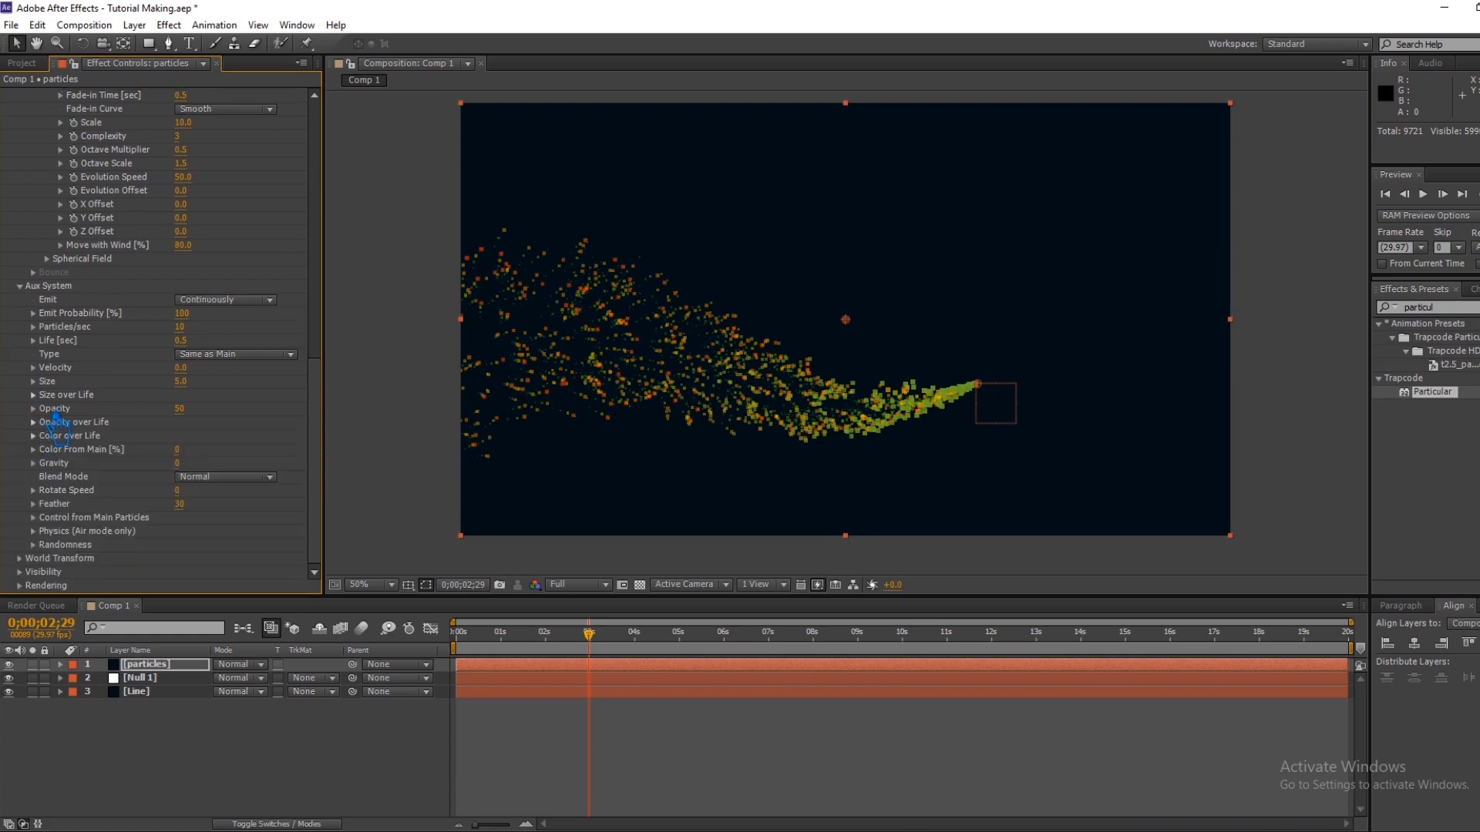
click(55, 435)
click(56, 435)
drag(188, 455, 598, 472)
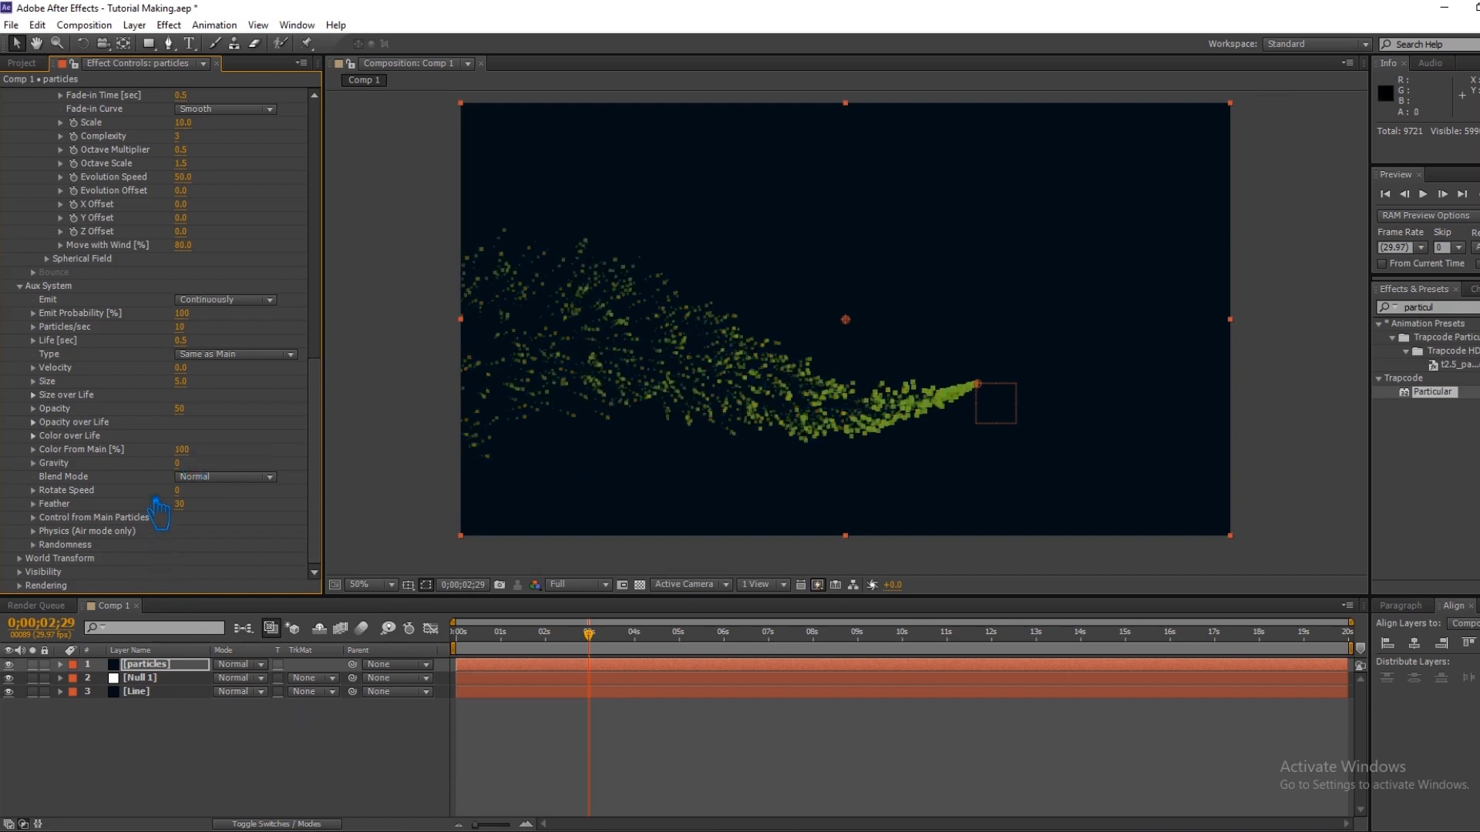
Try a Start Emit value of 83 % of life in the Aux System's Control from Main Particles settings, and undo it.
click(39, 519)
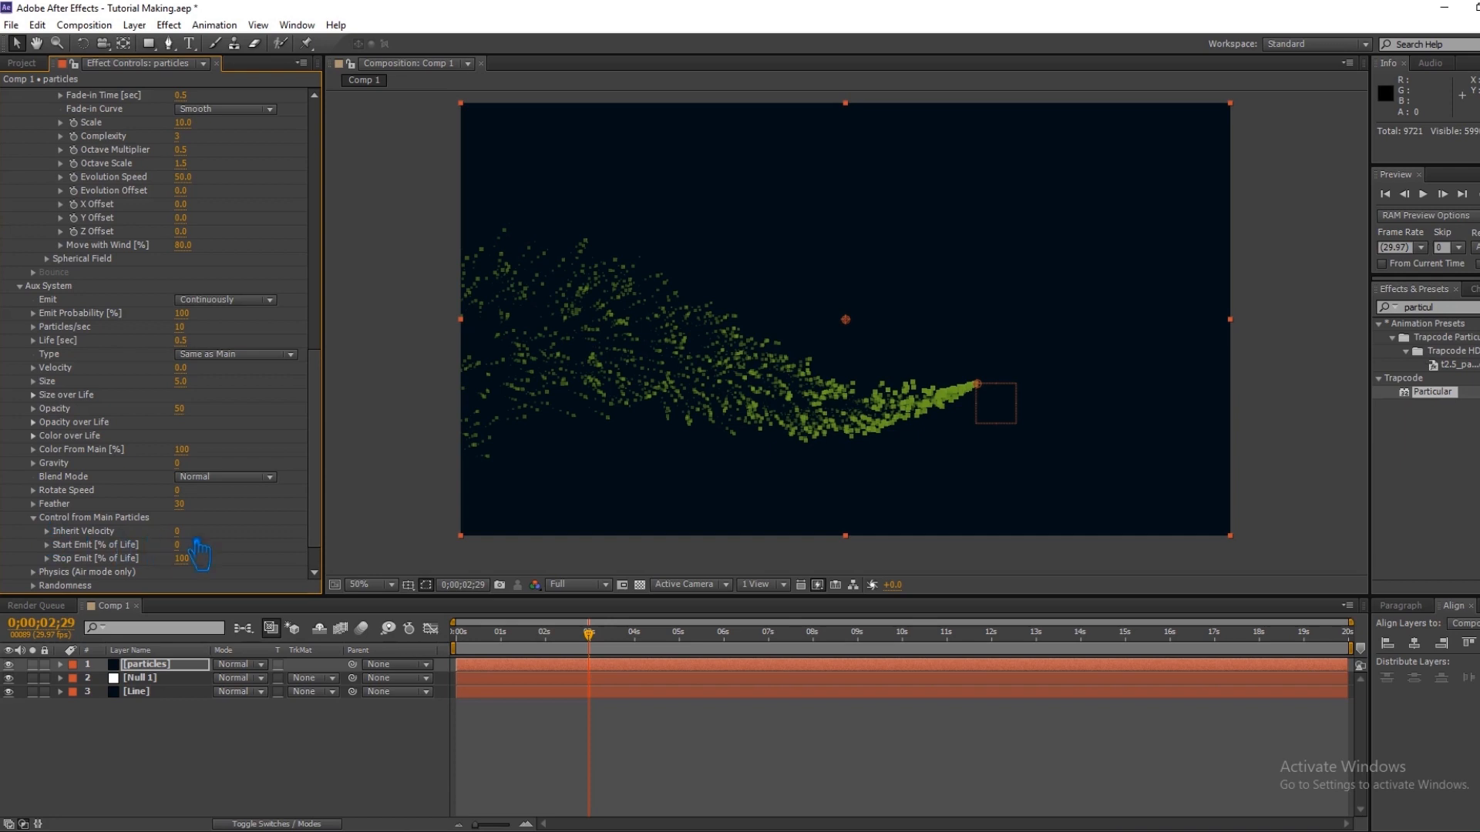
mouse_move(190, 552)
mouse_down()
mouse_move(305, 552)
mouse_move(179, 555)
mouse_up()
drag(193, 551, 264, 568)
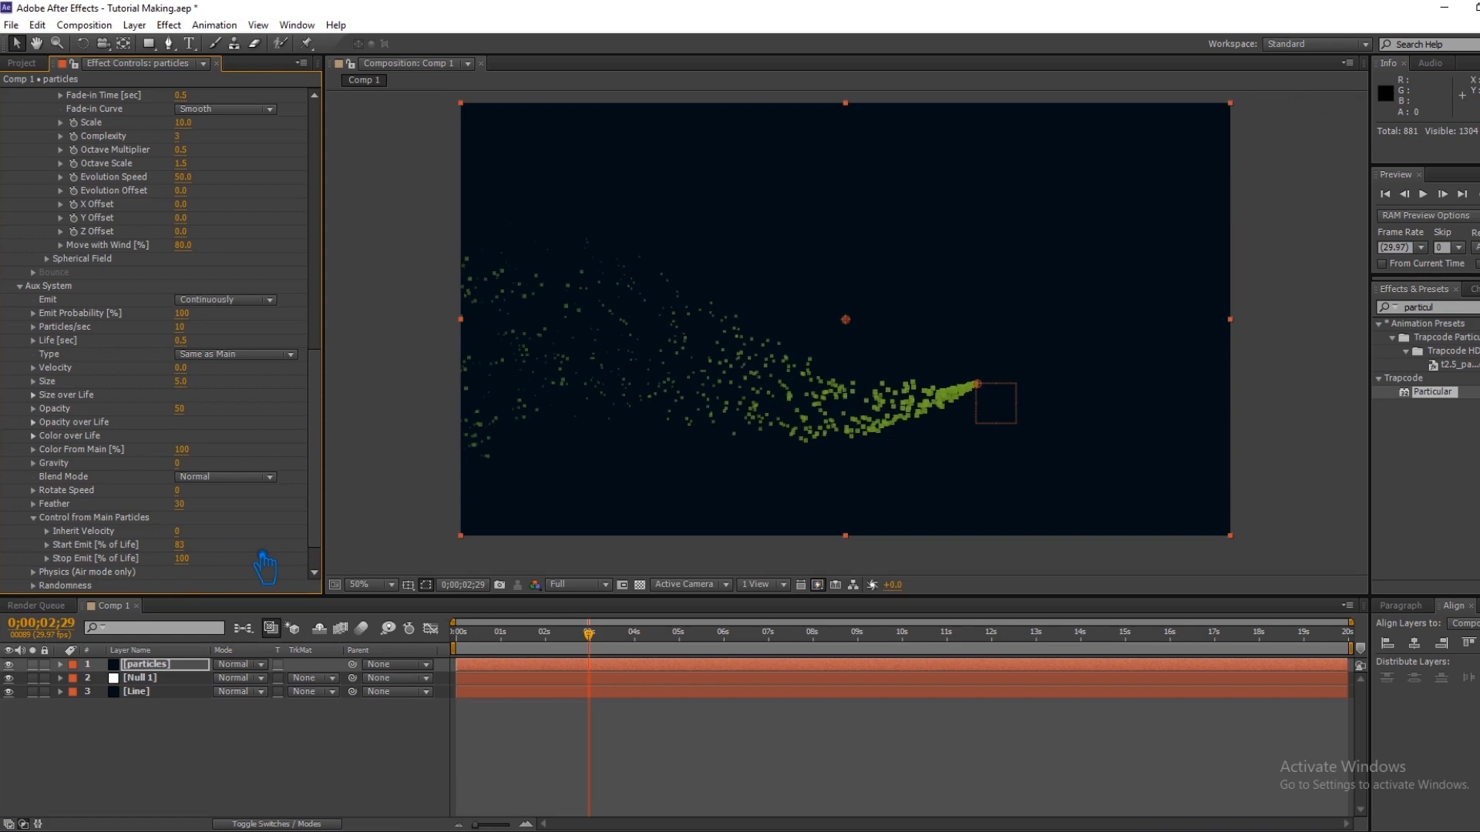
key(ctrl+z)
click(35, 518)
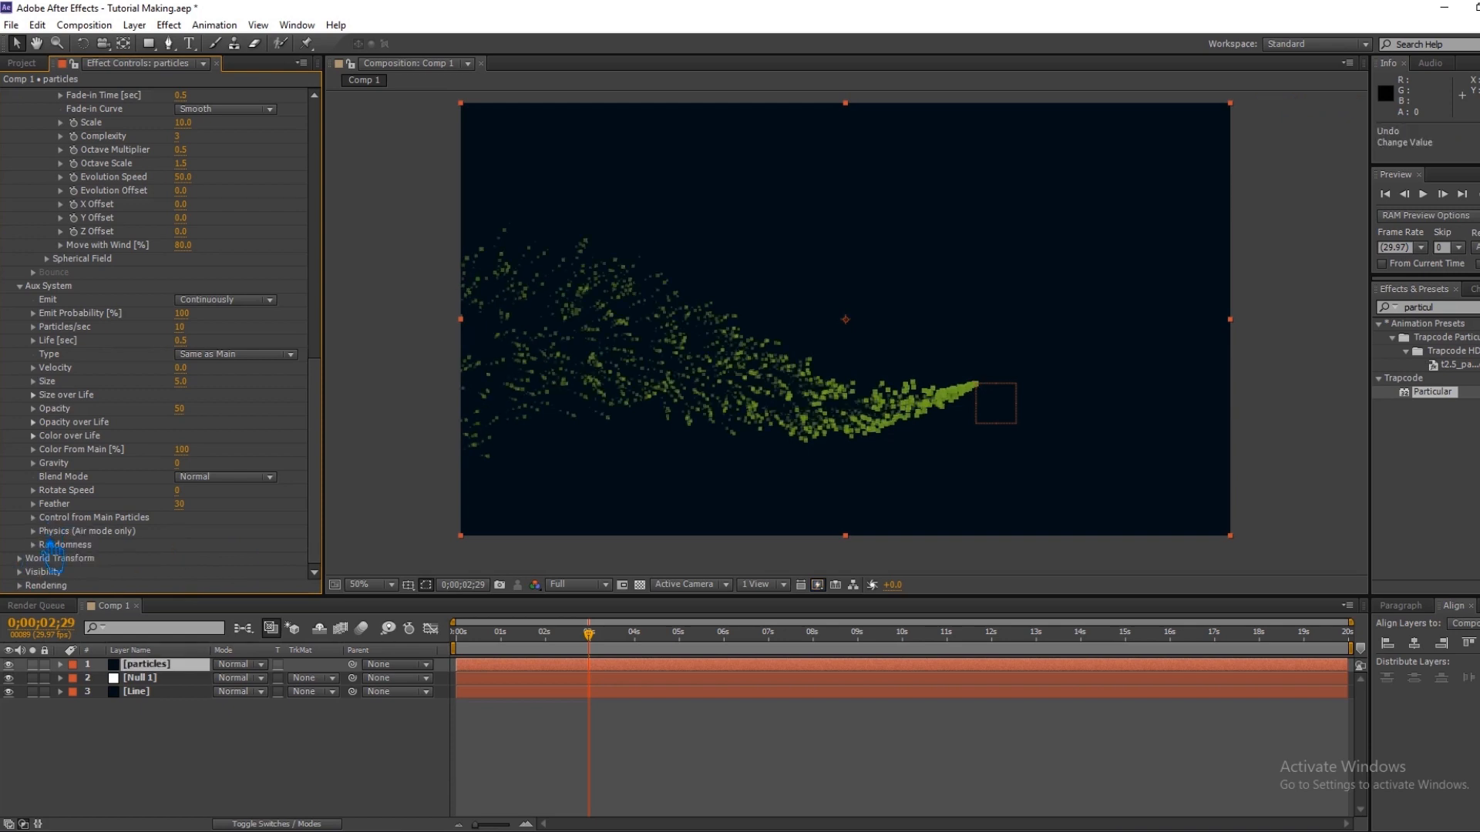
Try a Turbulence Position of 500 in the Aux System's Physics settings, undo it, and preview the animation.
click(46, 532)
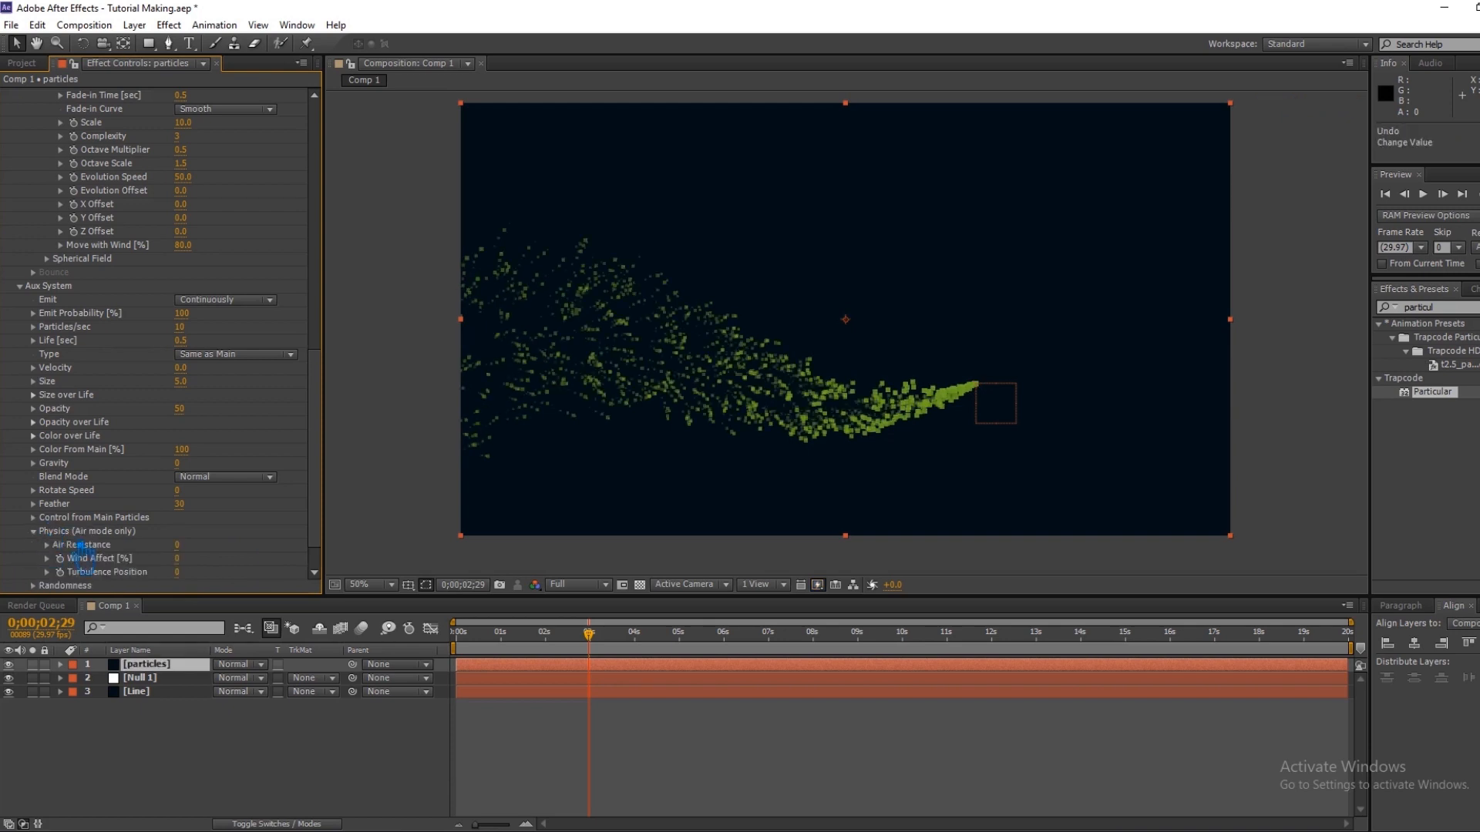
click(178, 572)
text(500)
key(Return)
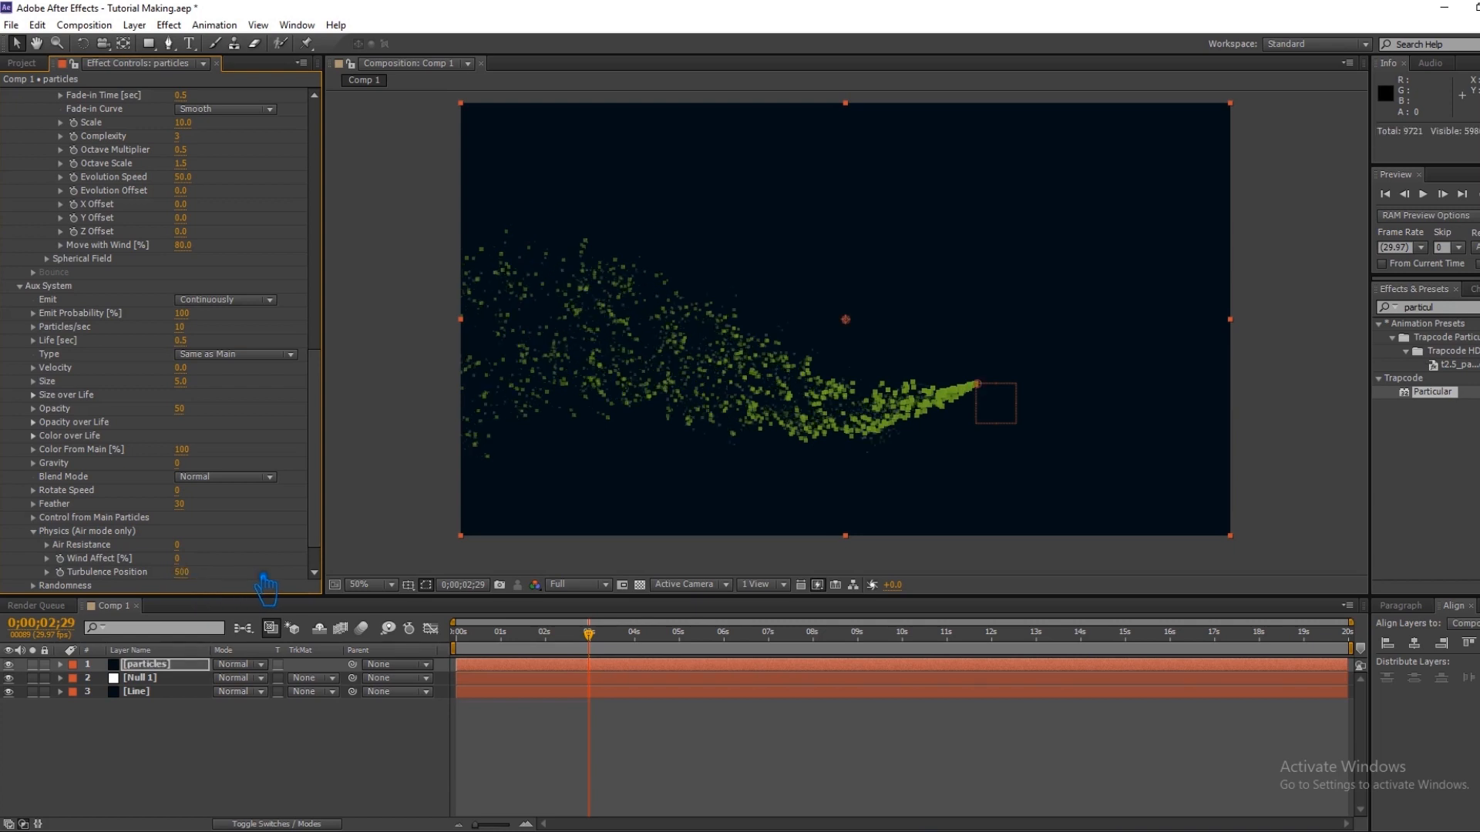
key(ctrl+z)
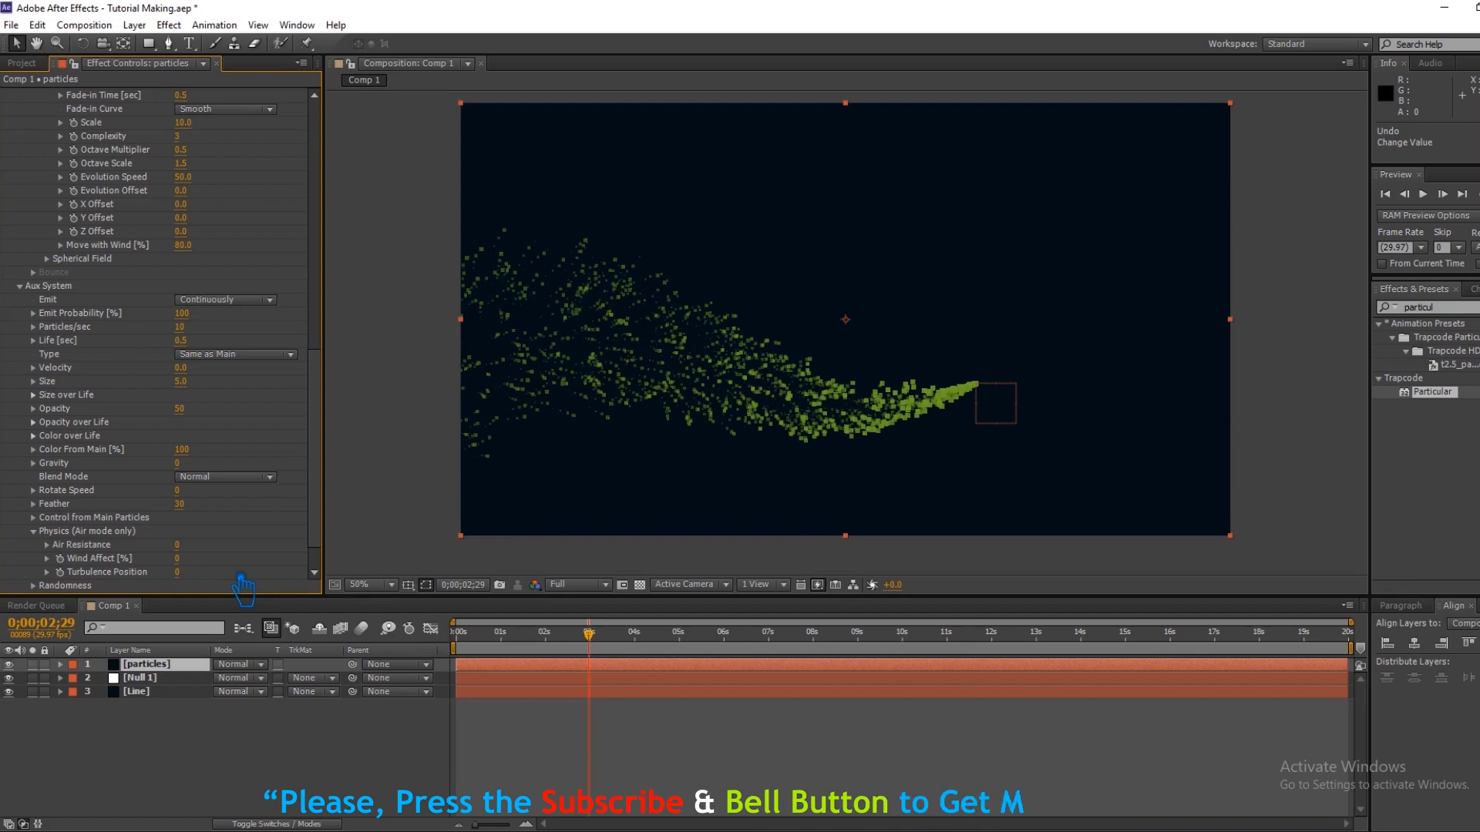
click(33, 532)
click(1476, 194)
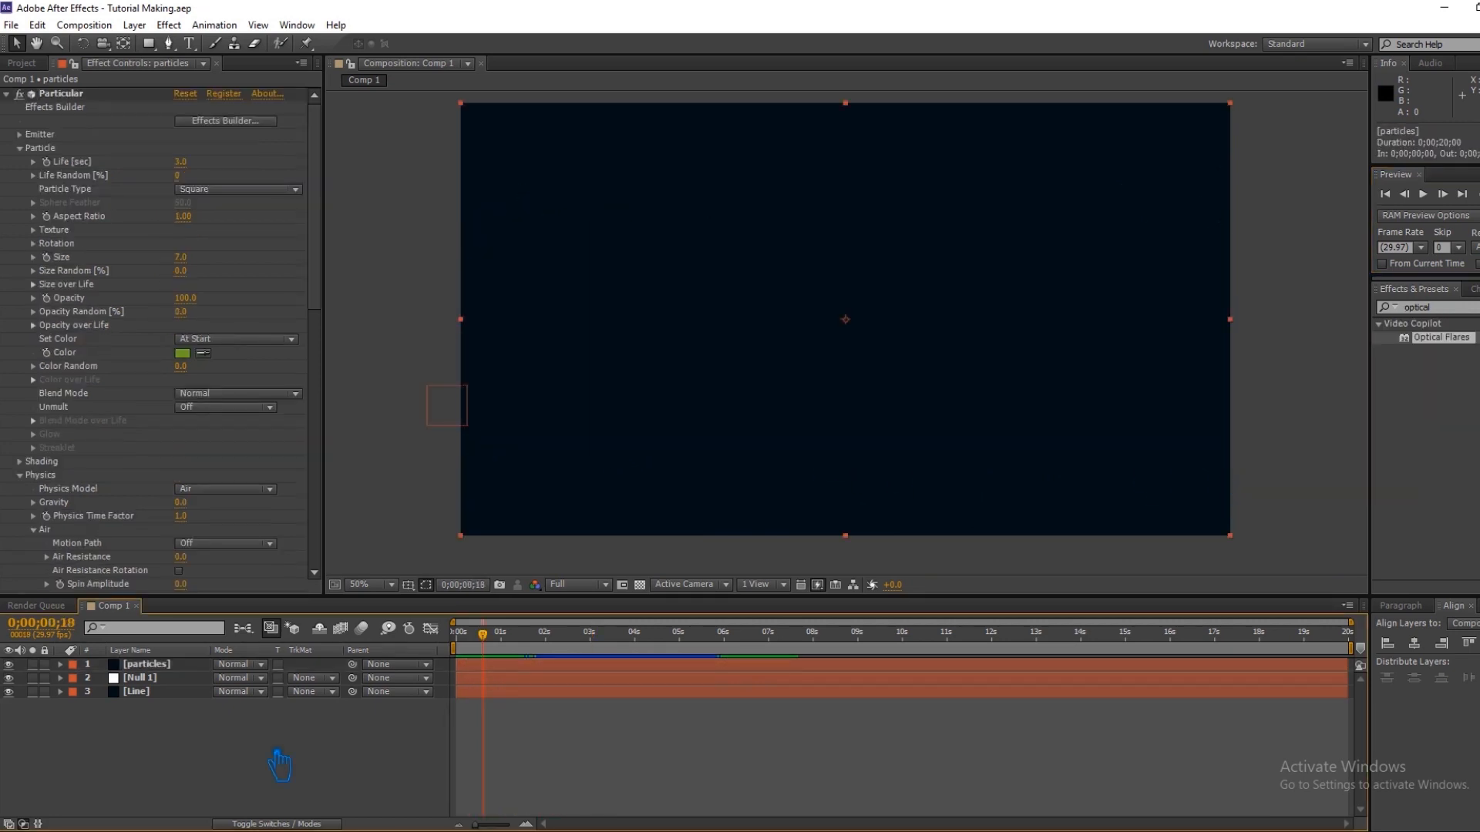
Create a new comp-sized solid layer named Light.
right_click(266, 745)
mouse_move(385, 575)
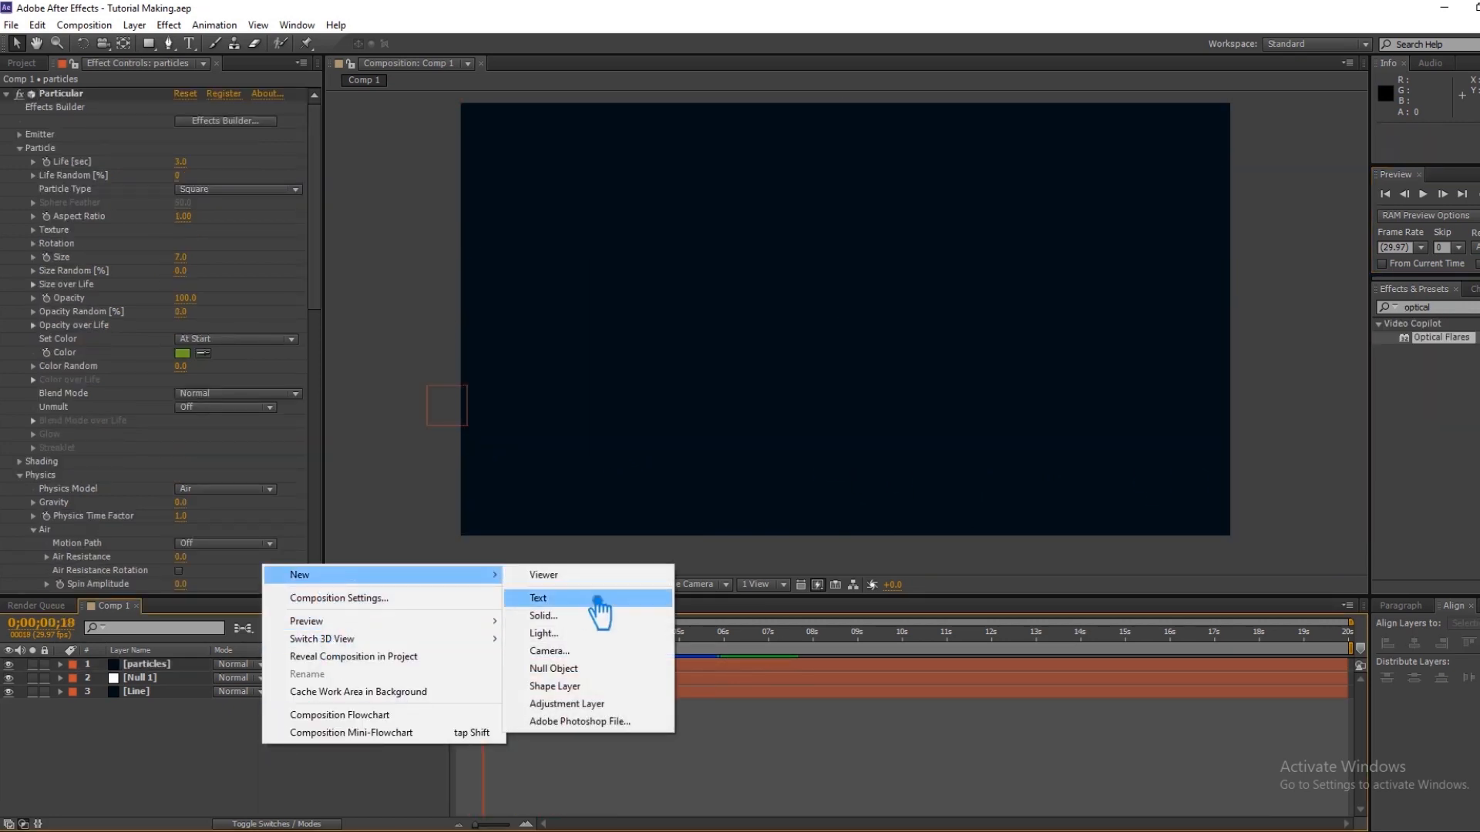
click(544, 615)
text(Light)
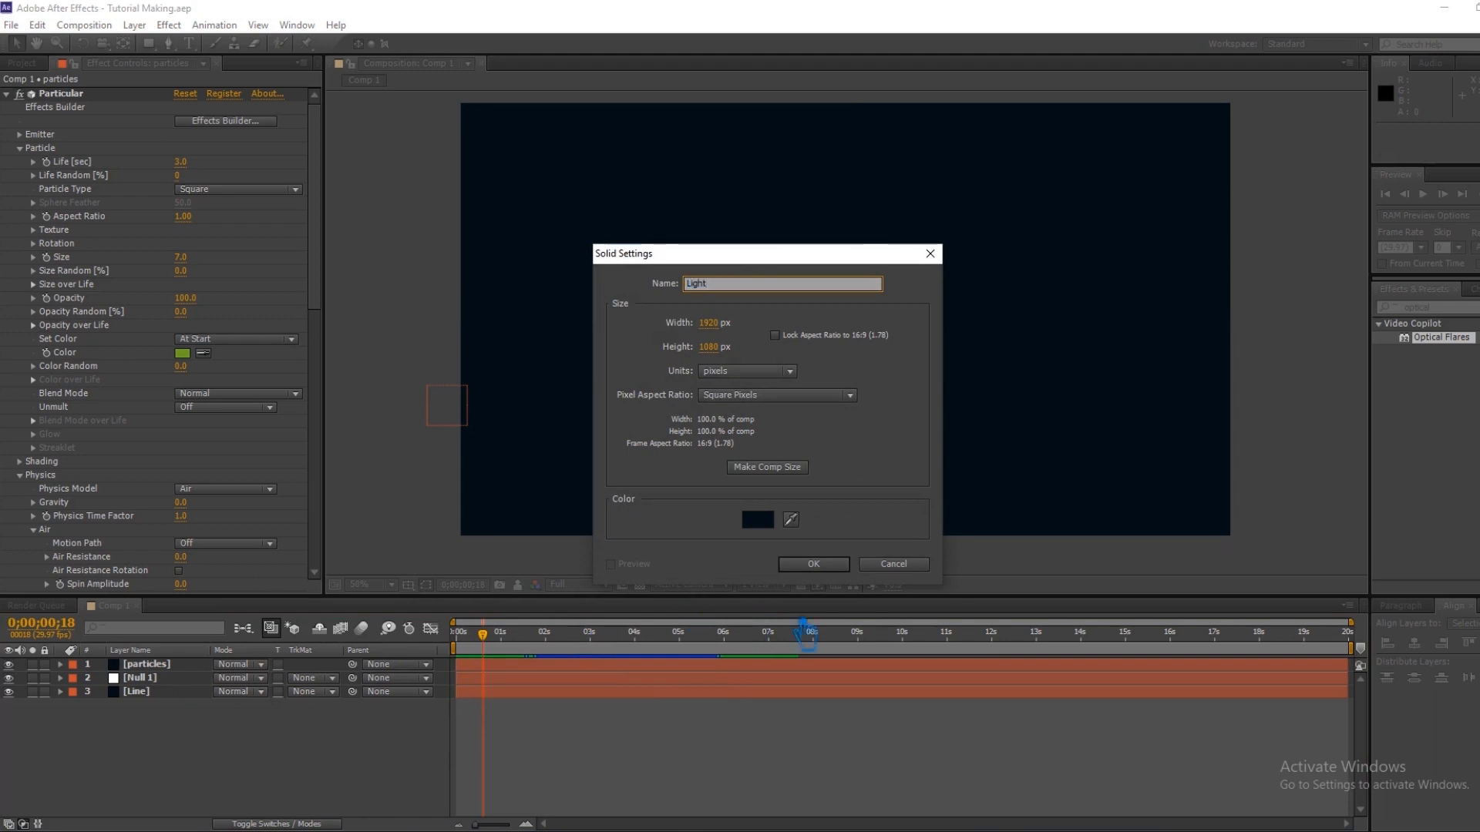
click(845, 571)
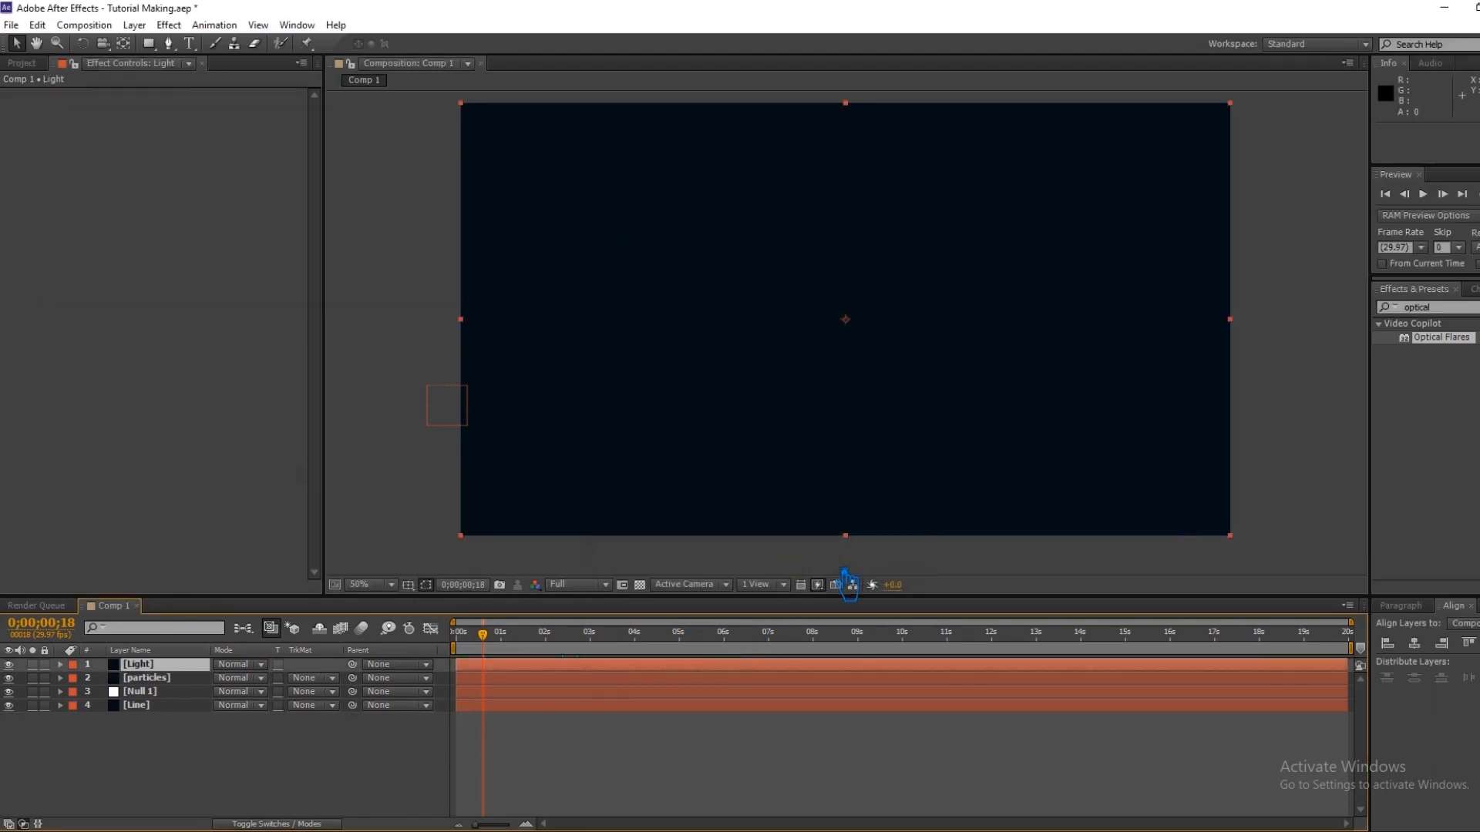
Apply the Optical Flares effect to the Light layer and set its Render Mode to On Transparent.
click(1449, 308)
text(optica)
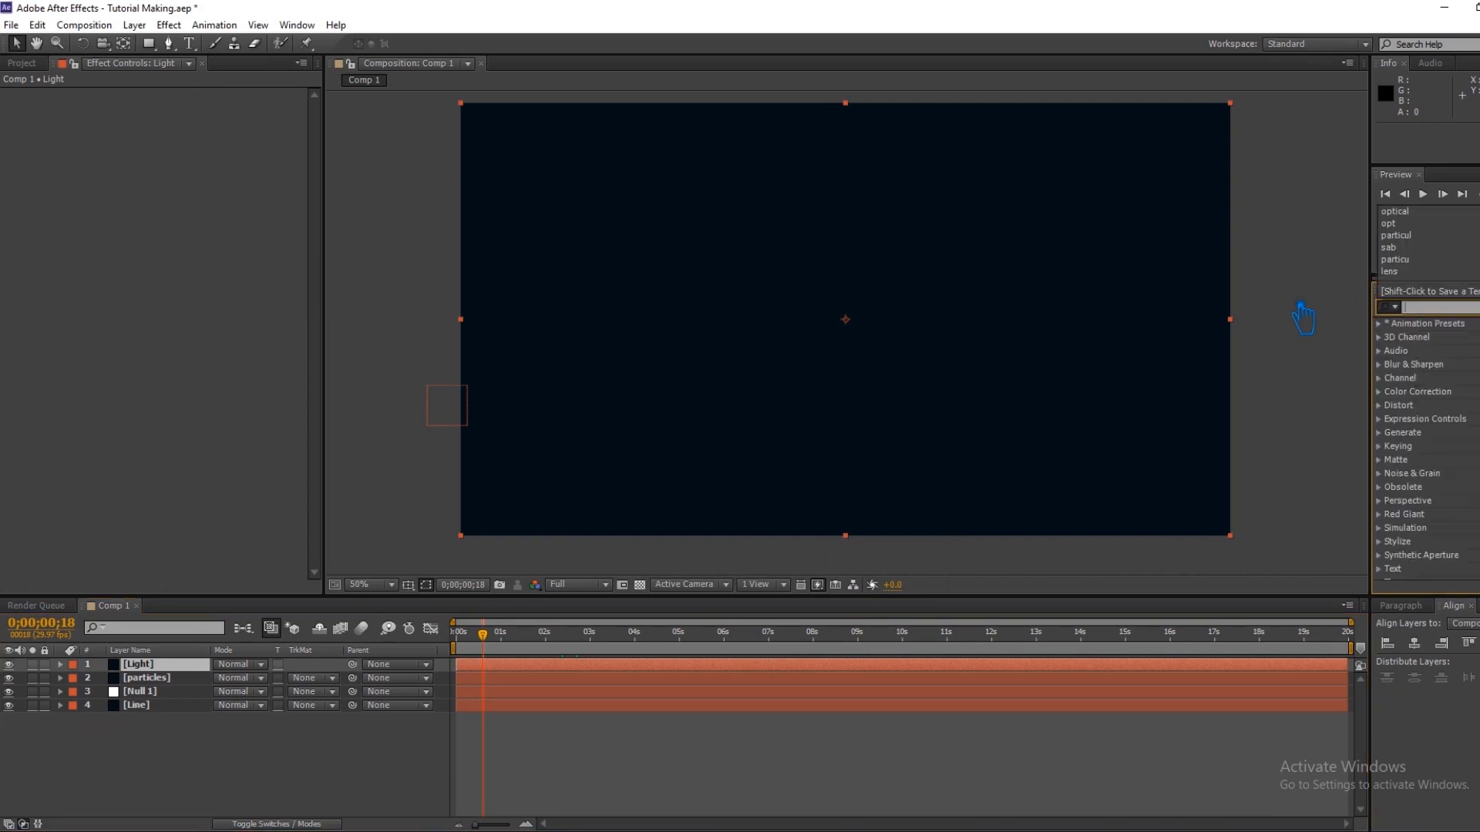
text(l)
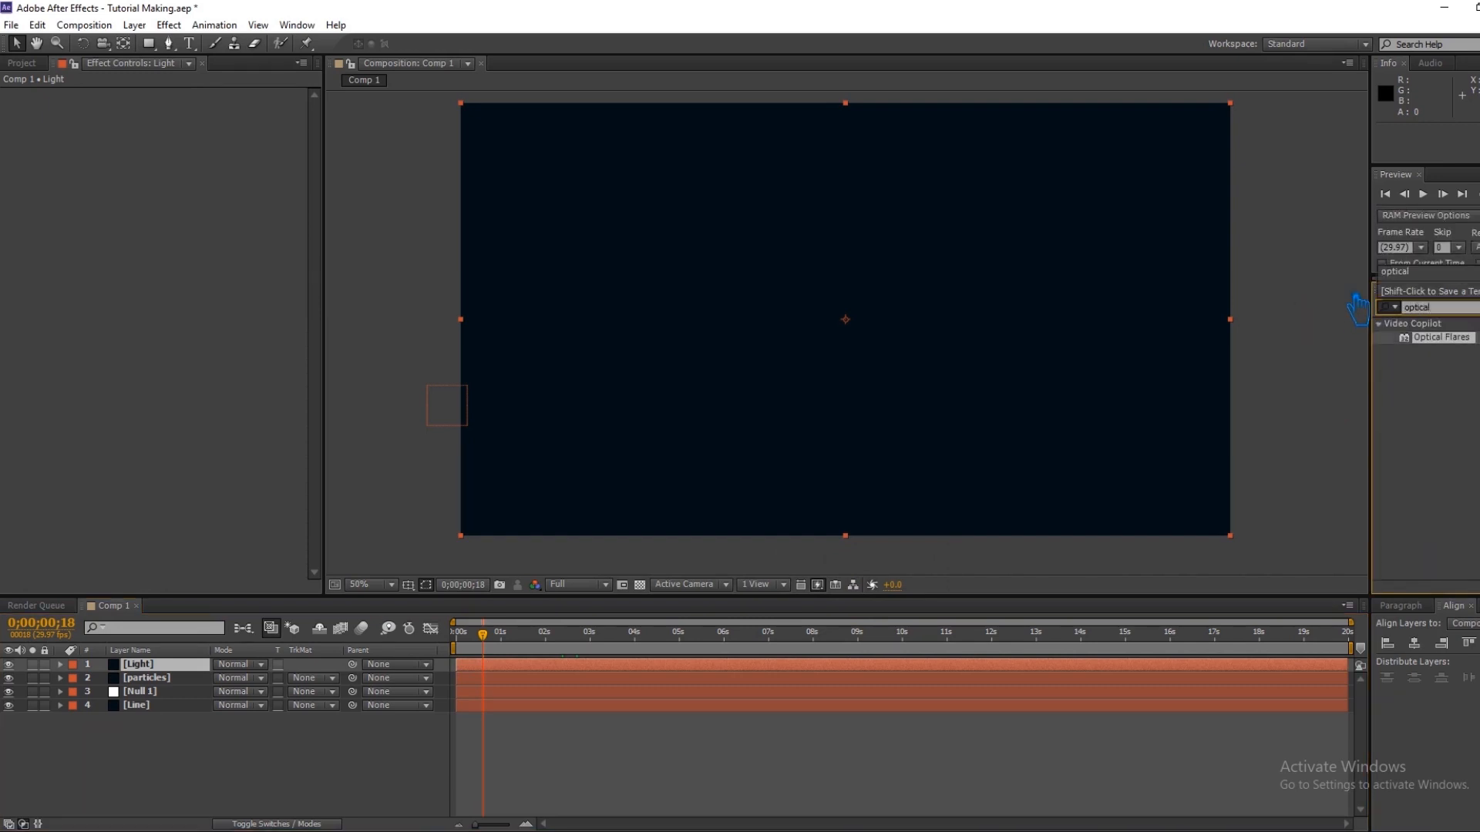
drag(1441, 339, 1116, 353)
drag(1443, 341, 958, 363)
click(203, 377)
click(207, 403)
Copy all Position keyframes of the Null 1 layer.
click(150, 692)
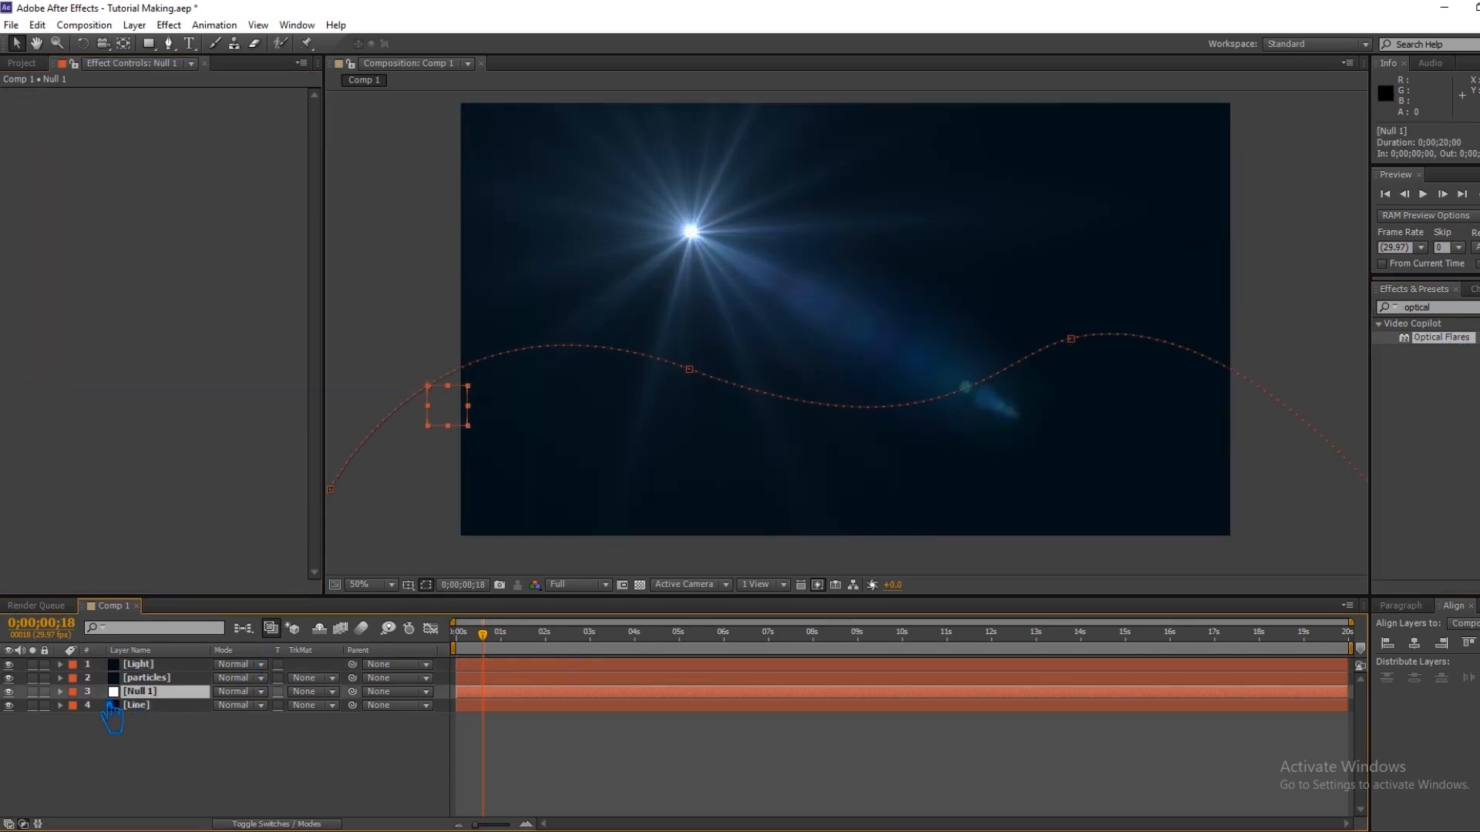
click(62, 692)
click(158, 732)
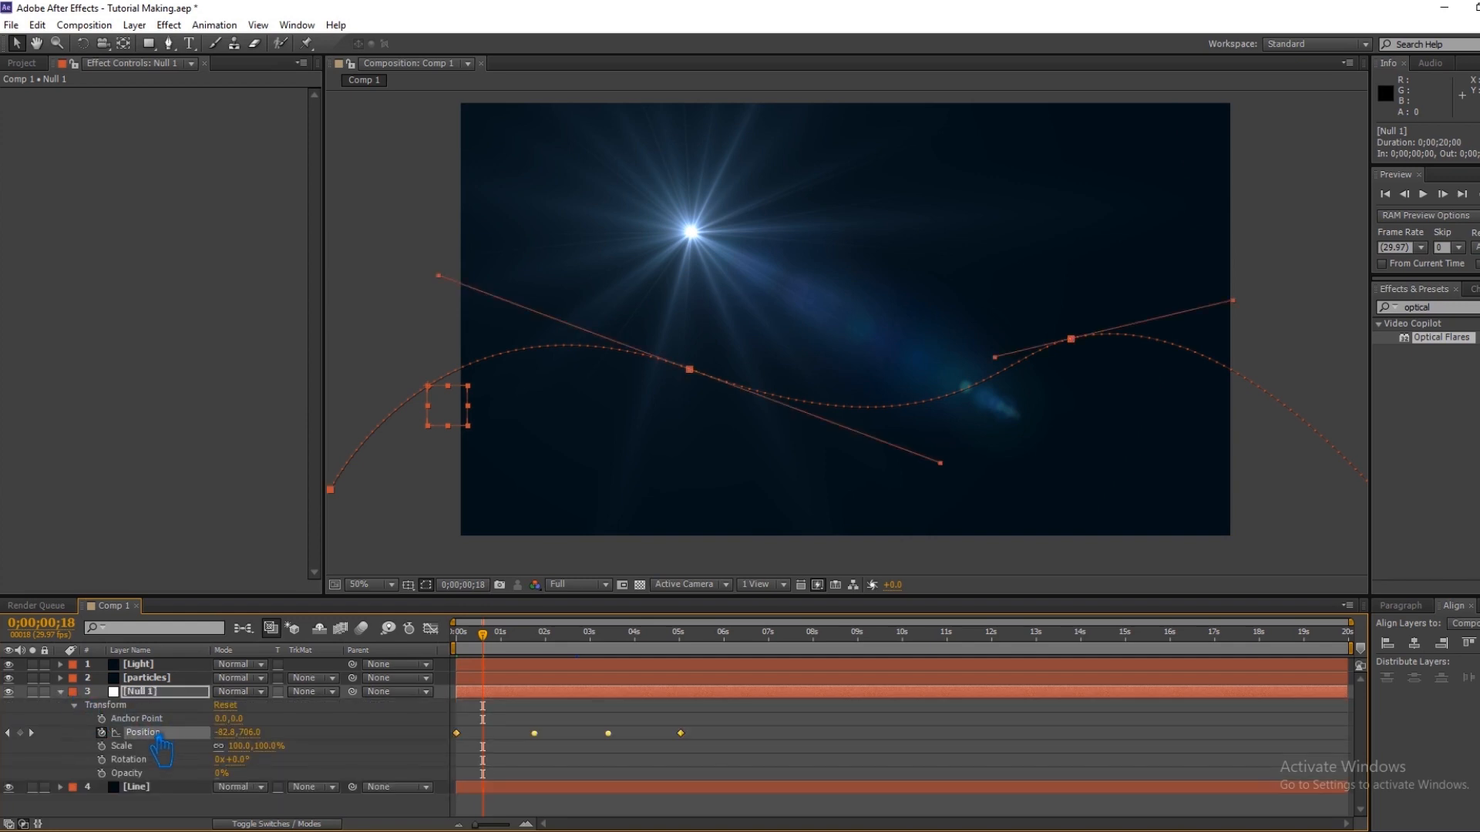
key(ctrl+c)
Paste the copied keyframes onto the Light layer's Optical Flares Position XY, starting at 0;00;00;00.
drag(484, 636, 422, 643)
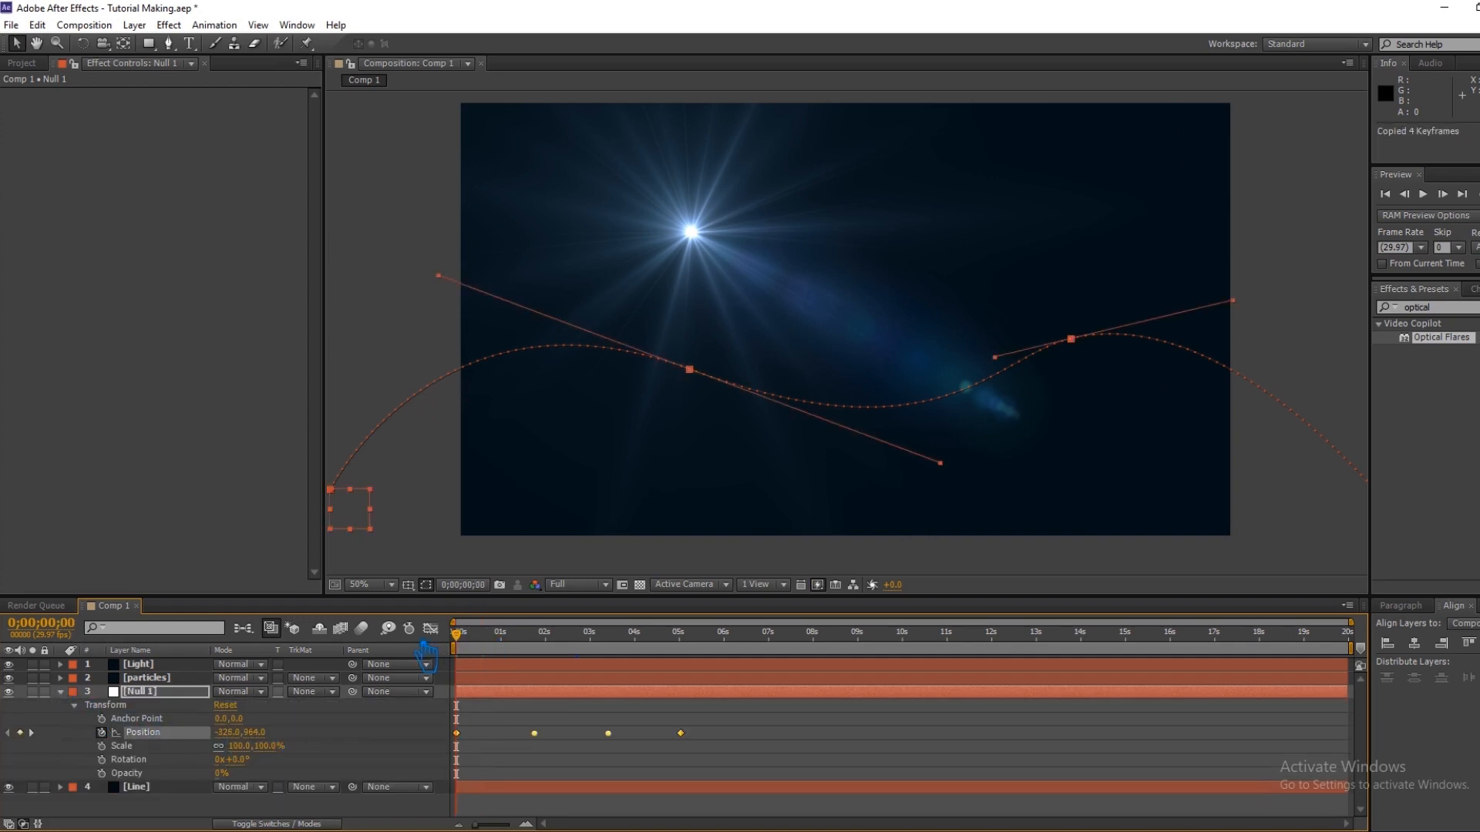
click(158, 664)
click(60, 664)
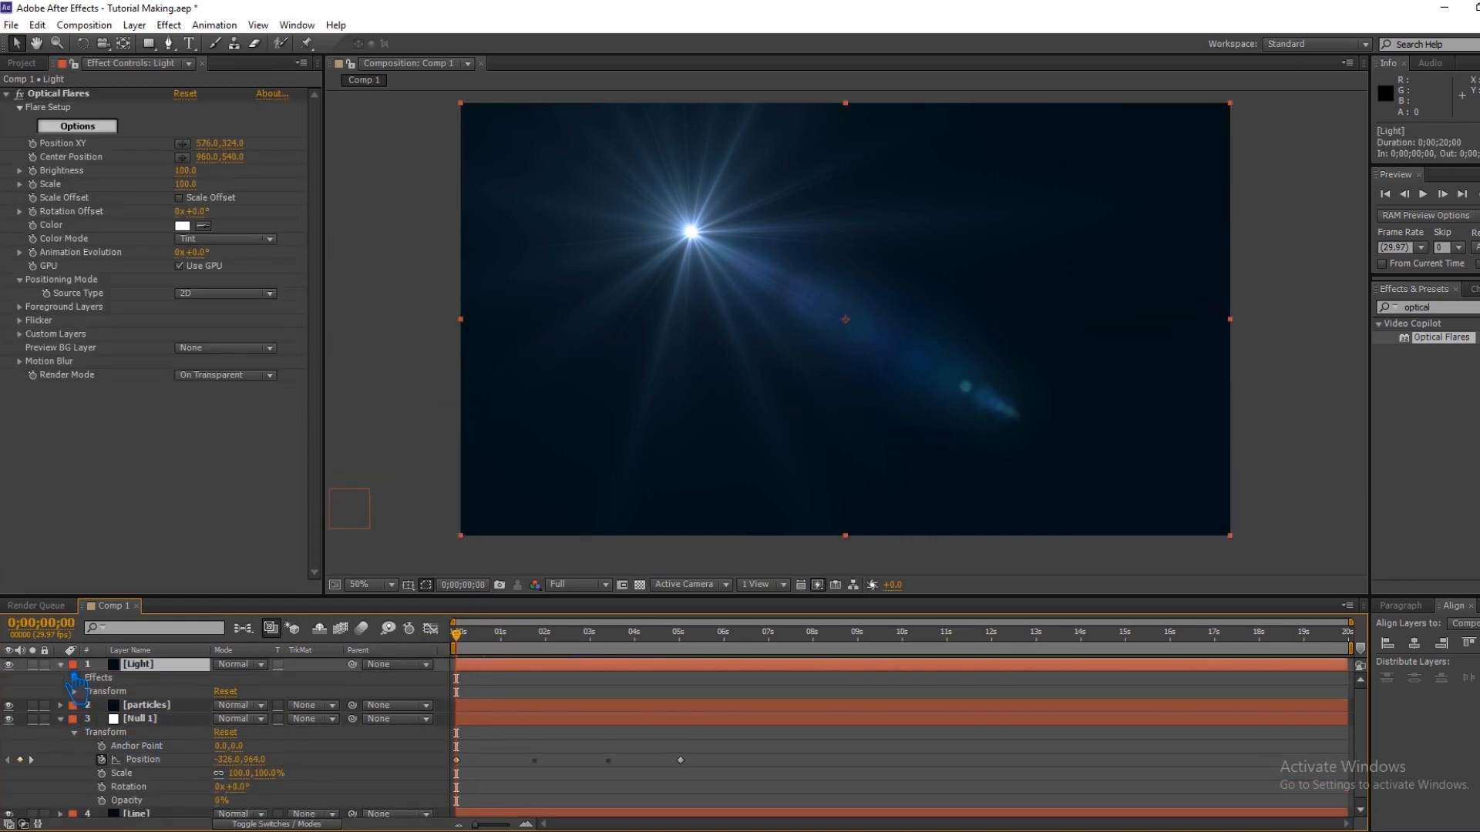
click(74, 678)
click(108, 693)
click(94, 696)
click(88, 692)
click(161, 680)
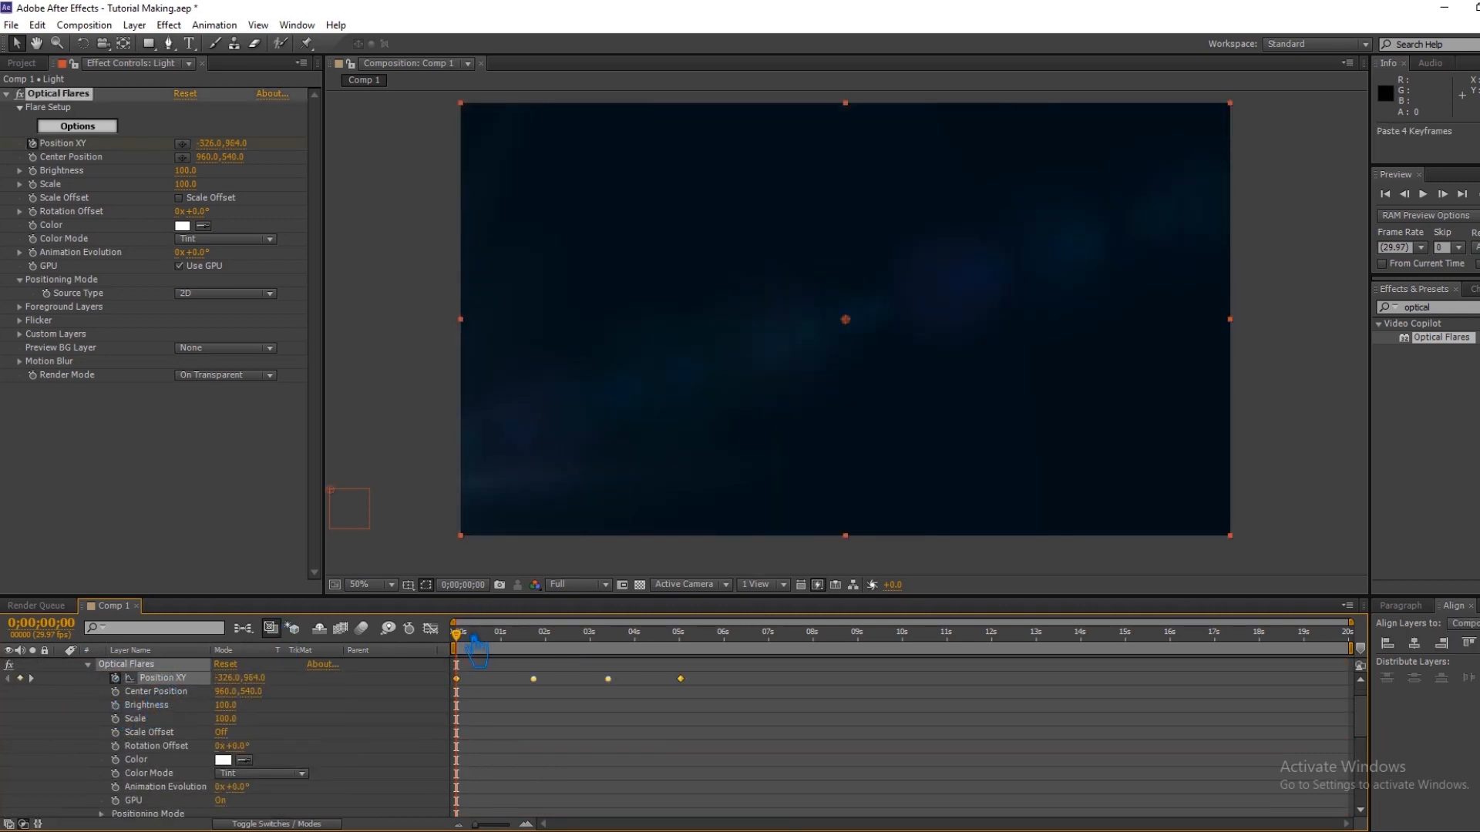
At 0;00;02;21, change the Optical Flares color to a dark greenish yellow matching the particles.
drag(466, 639, 598, 665)
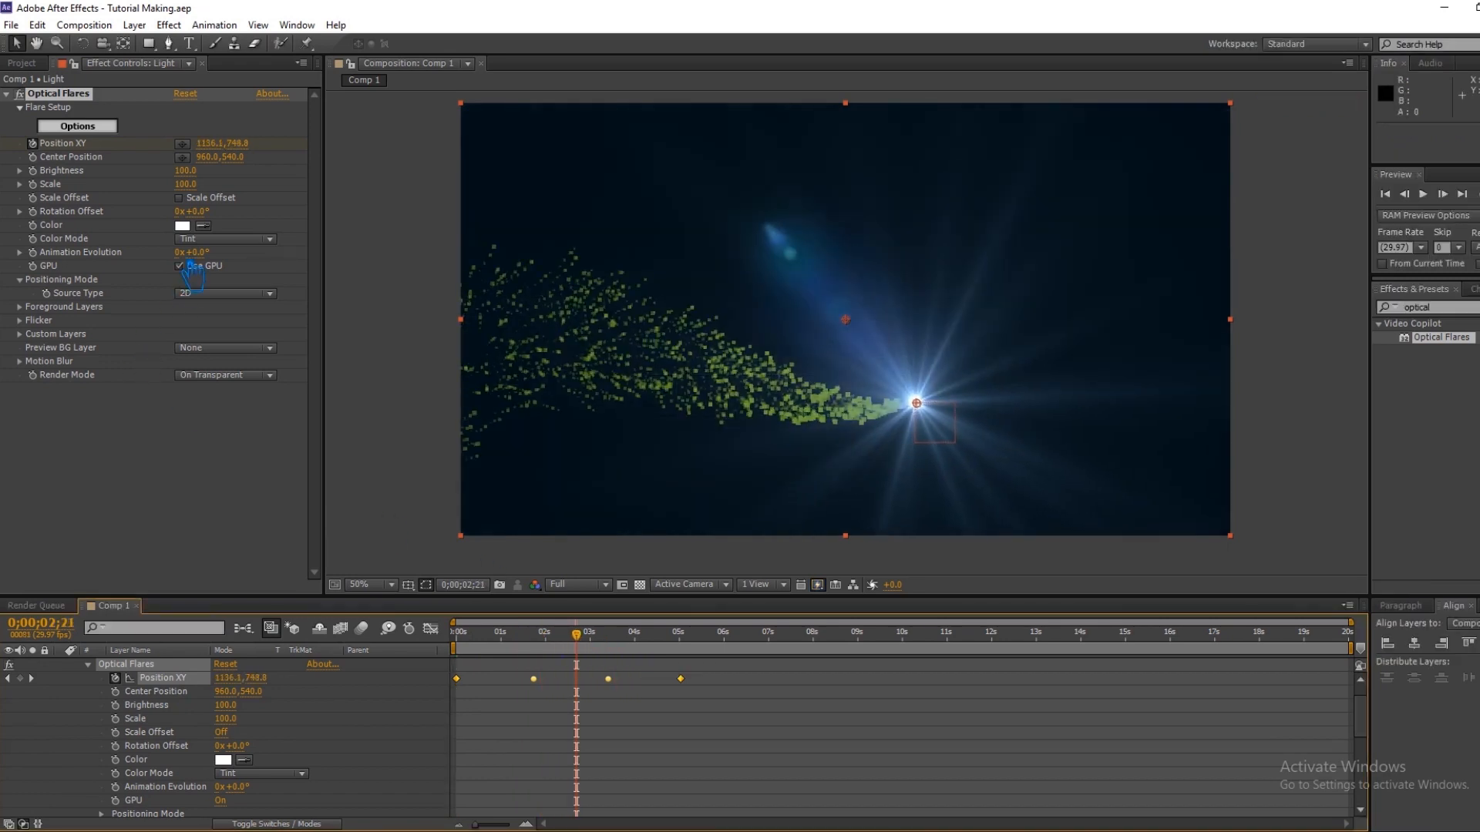
click(182, 226)
drag(815, 504, 812, 479)
click(758, 336)
mouse_move(767, 330)
mouse_down()
mouse_move(714, 367)
mouse_move(710, 340)
mouse_move(757, 364)
mouse_up()
click(813, 491)
click(817, 497)
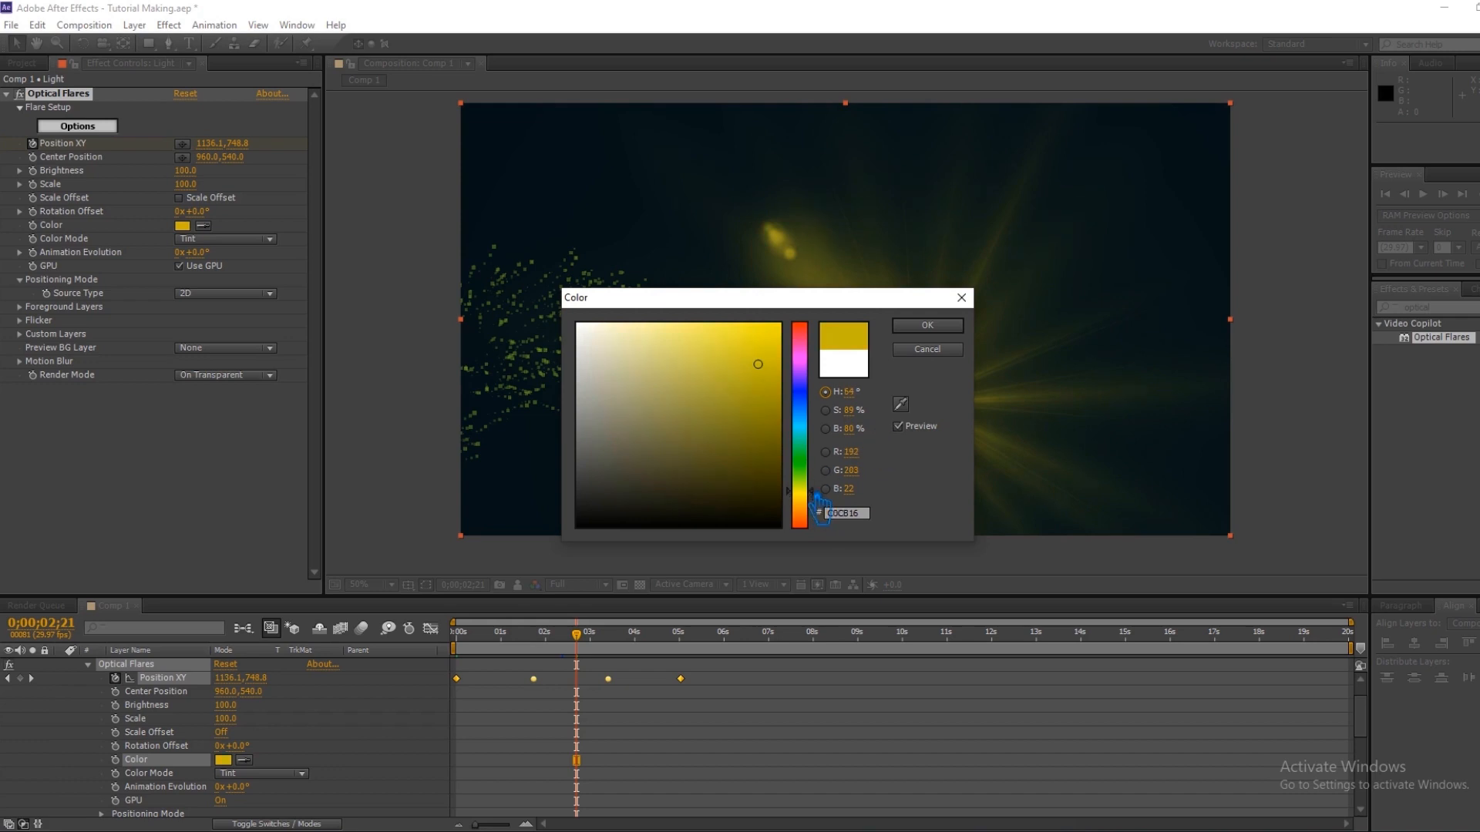
drag(816, 491, 819, 486)
click(936, 348)
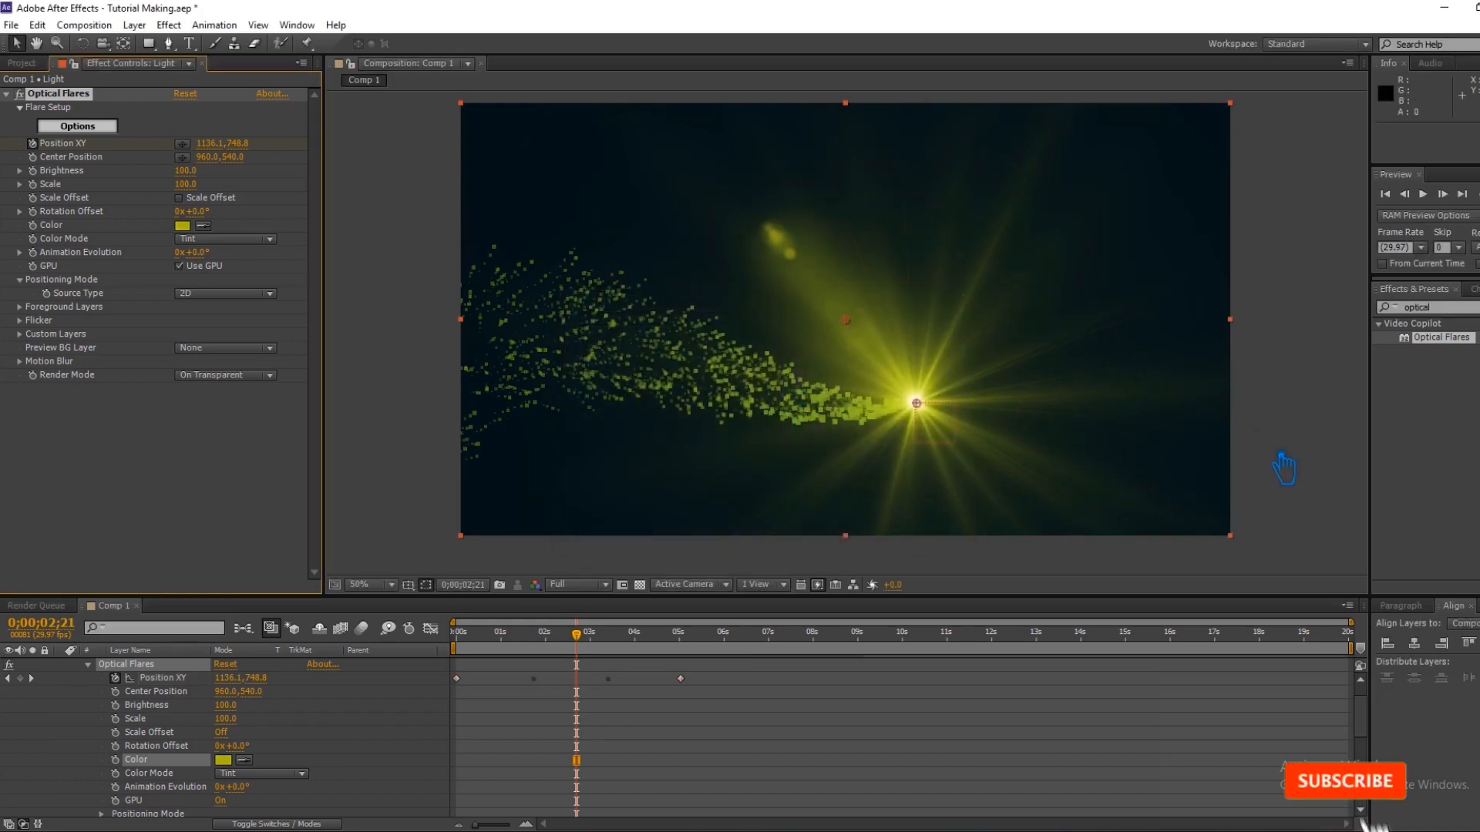
Set the Optical Flares Brightness to 50 and Scale to 50.
click(185, 170)
text(50)
key(Return)
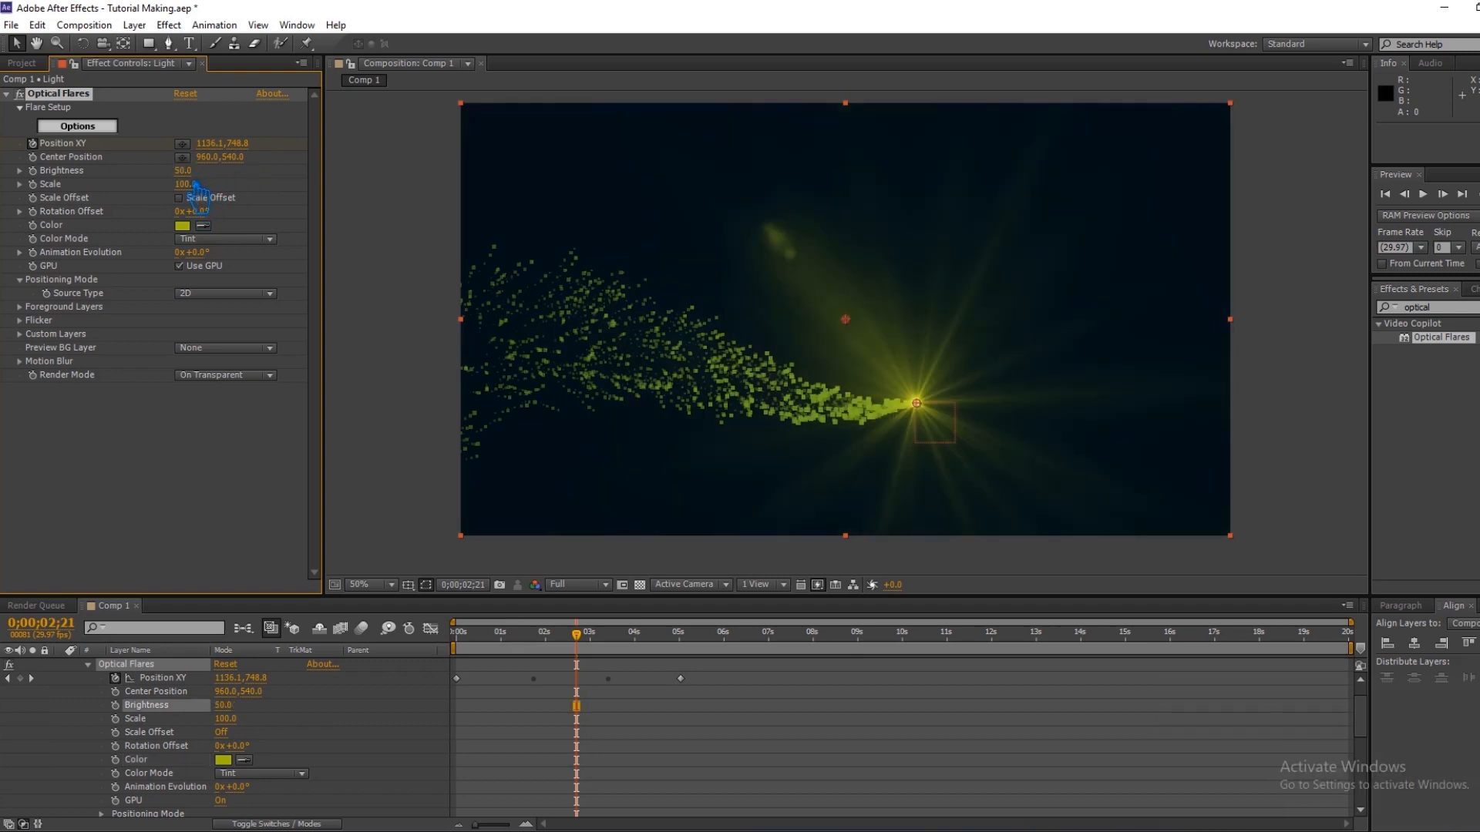
drag(202, 206, 179, 204)
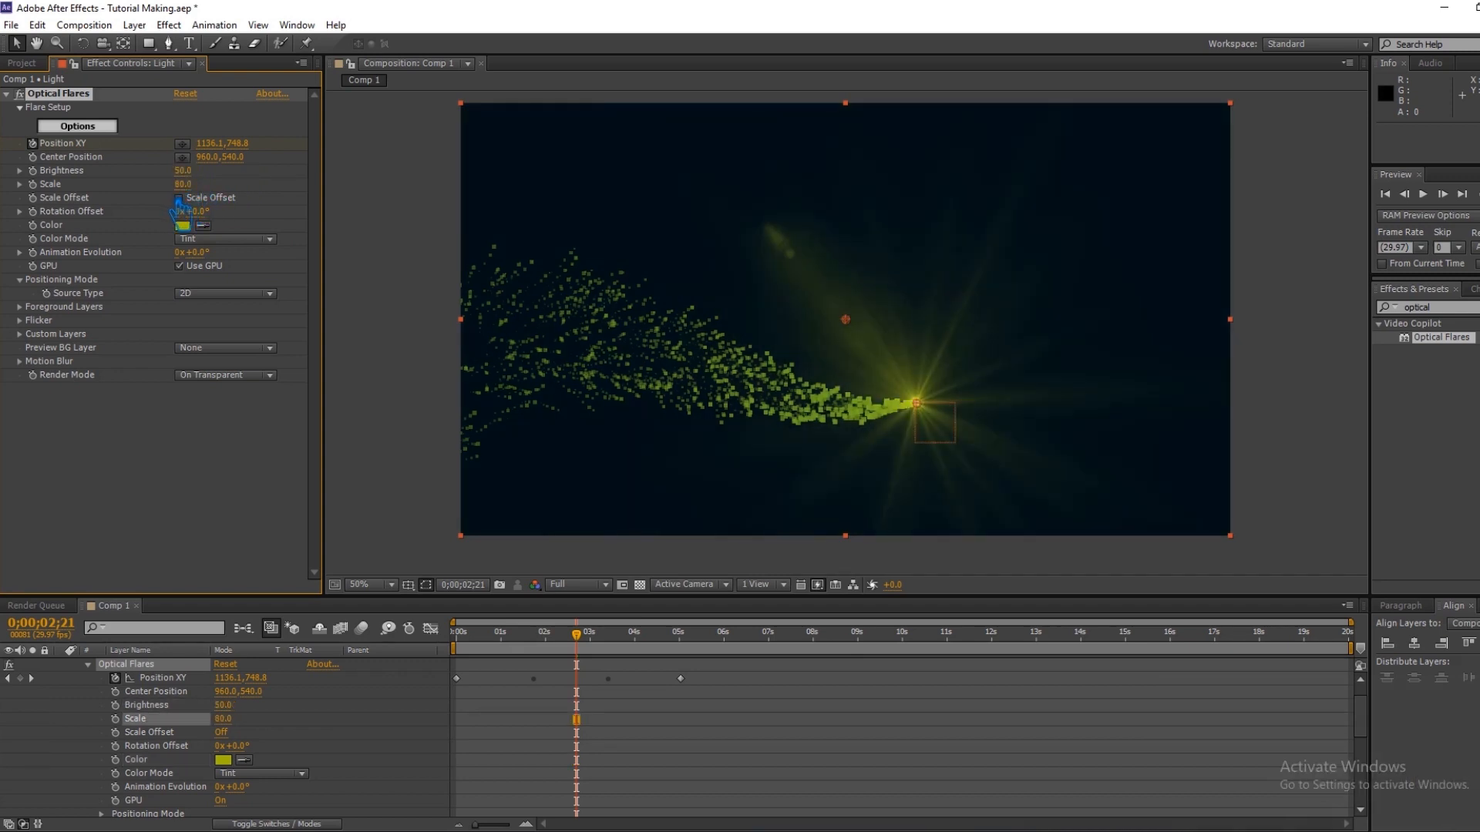
click(198, 207)
key(Return)
click(193, 186)
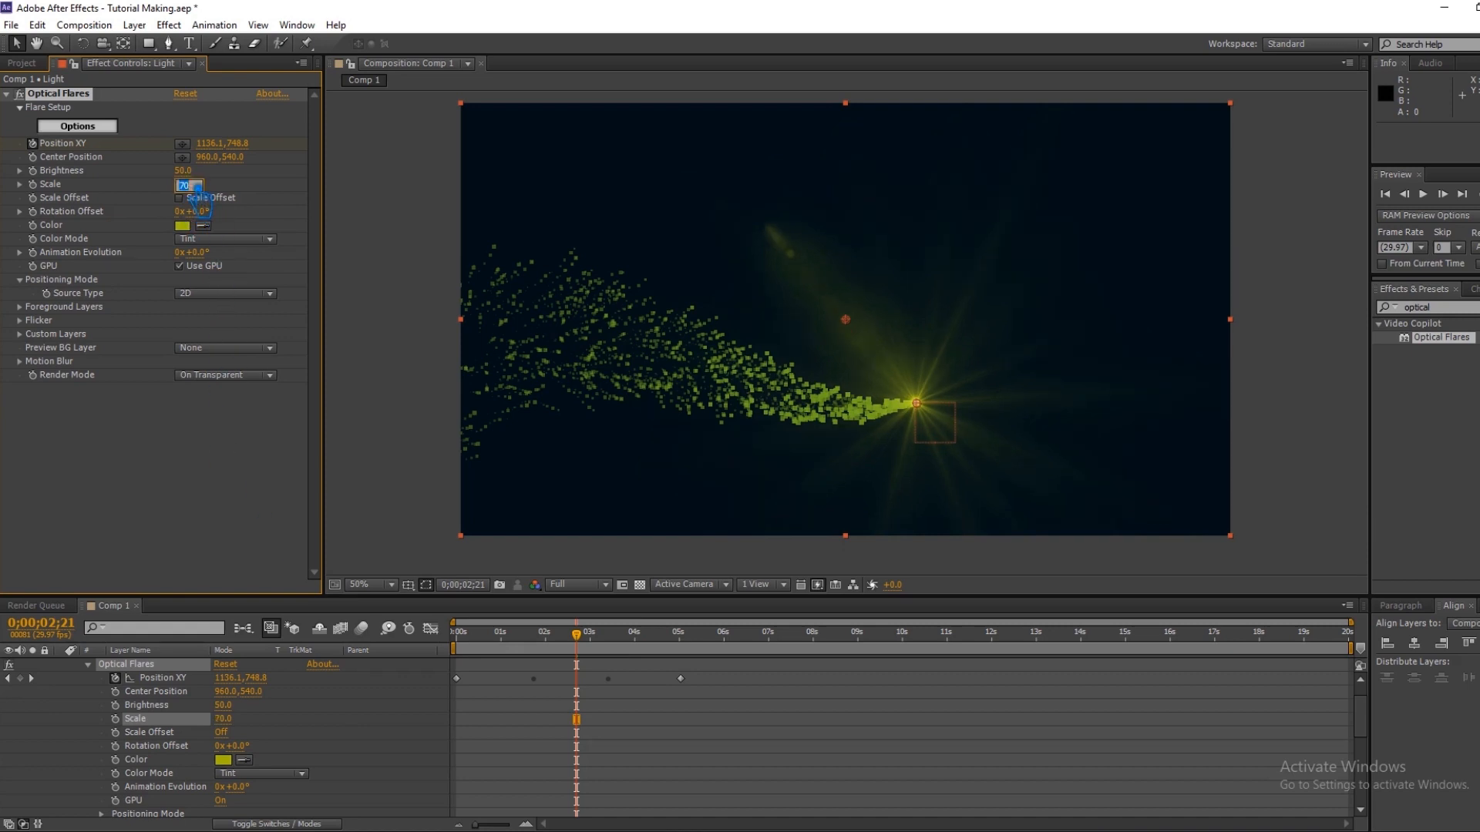
key(Return)
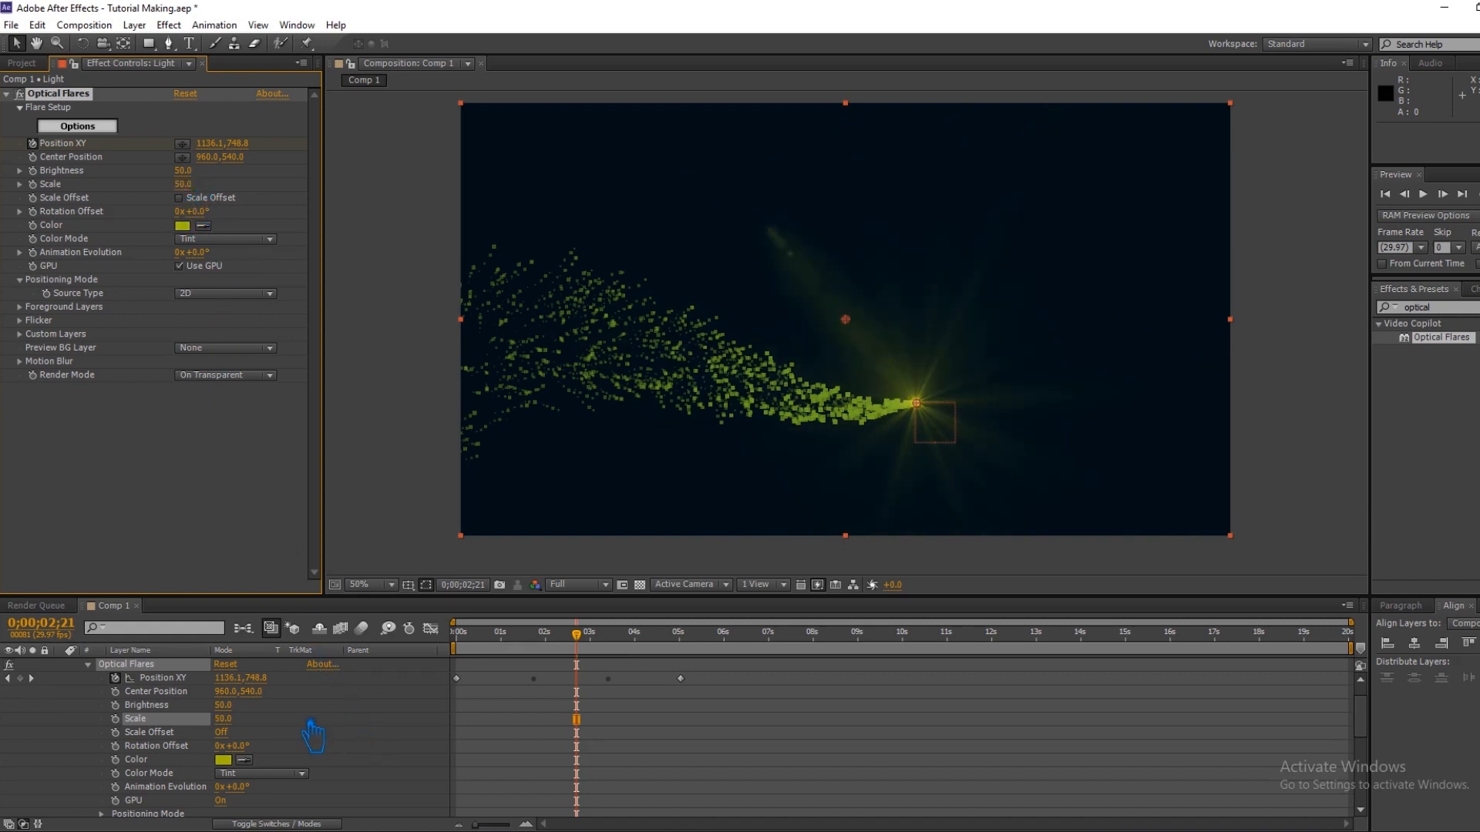
scroll(312, 736, up, 1)
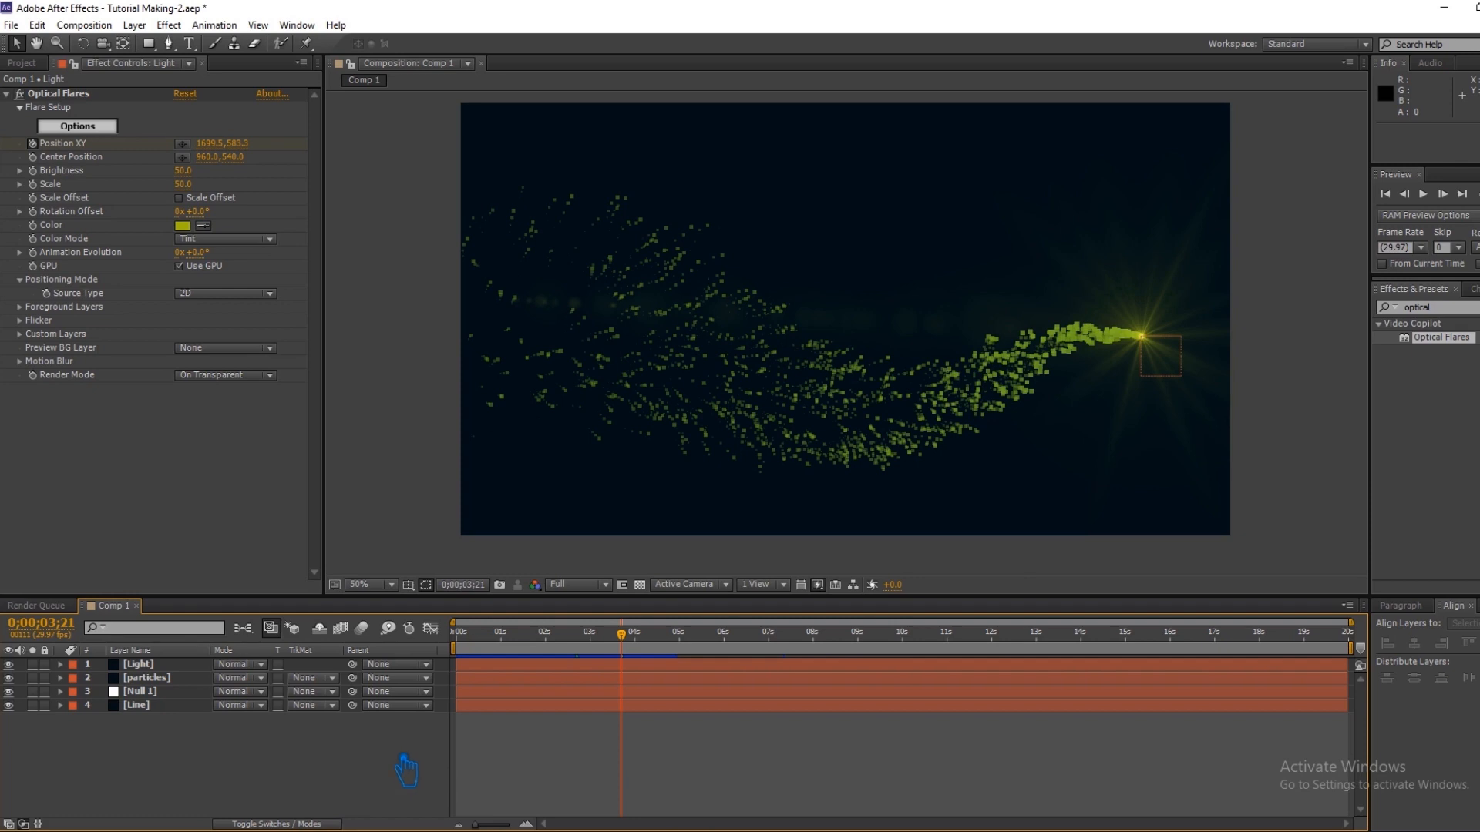
Add a Streak lens object to the Light layer's flare in the Optical Flares options and apply it.
drag(630, 663, 604, 682)
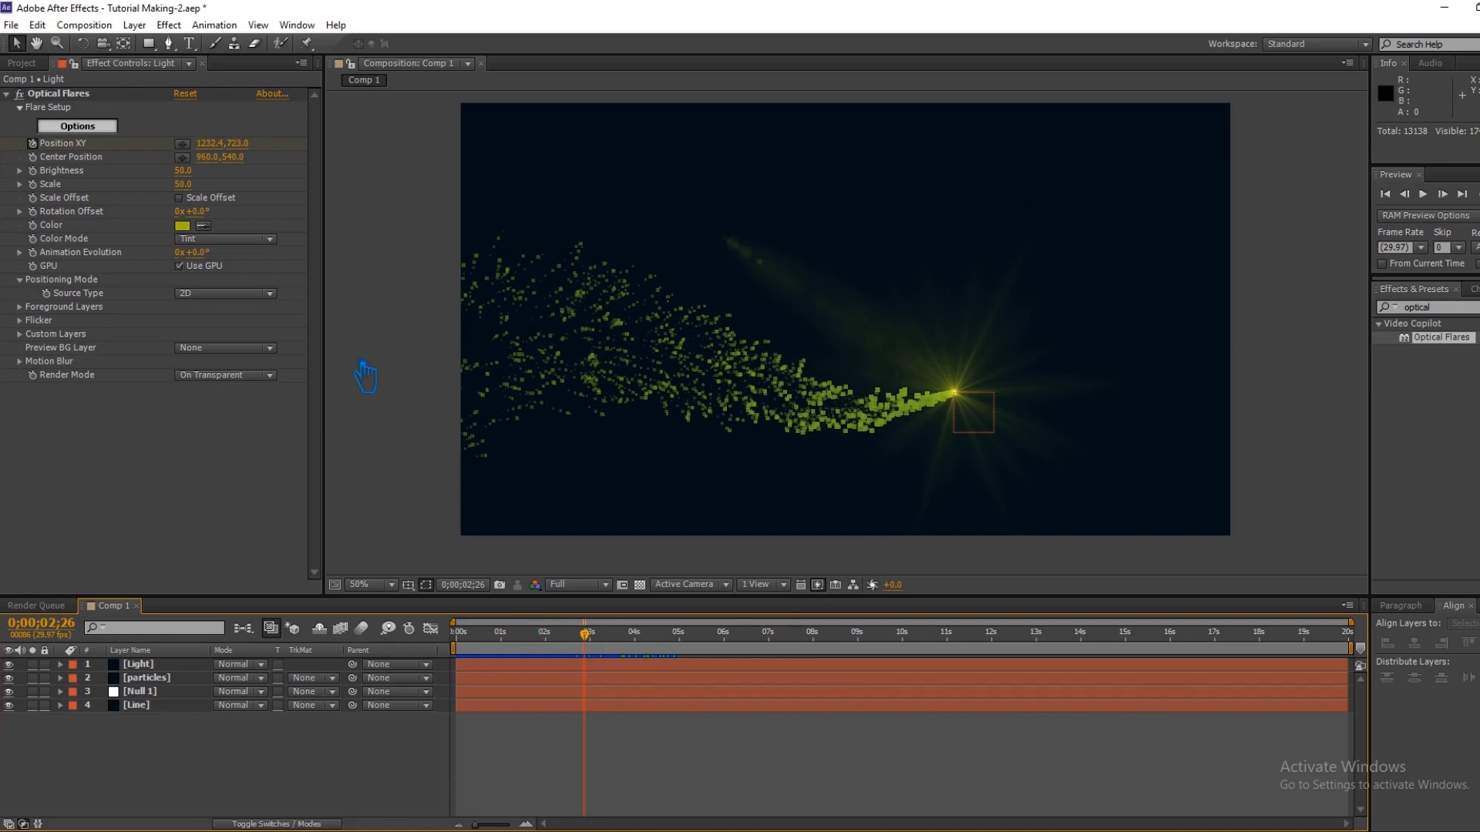
click(98, 125)
click(1056, 713)
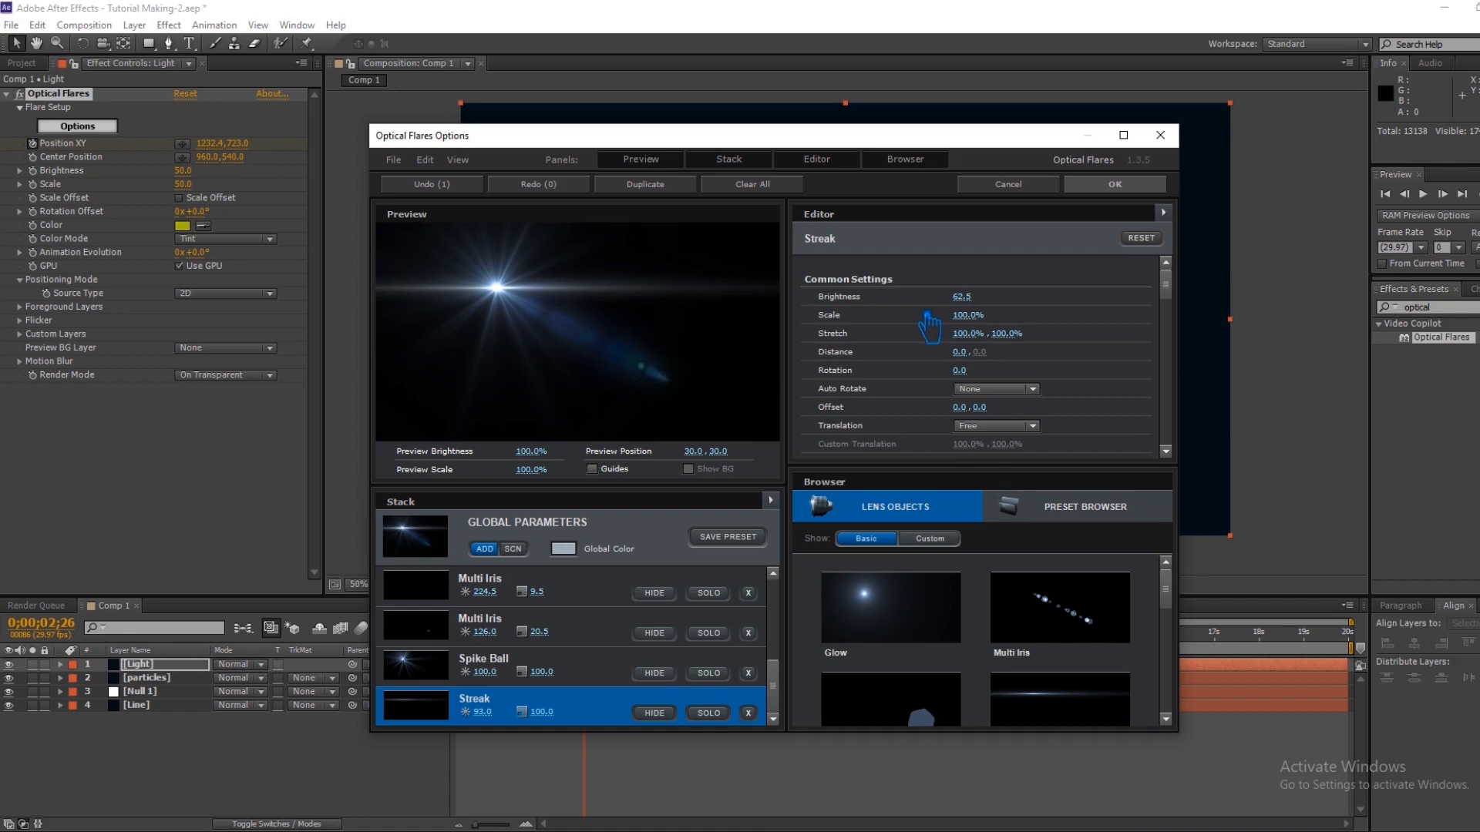
click(1127, 185)
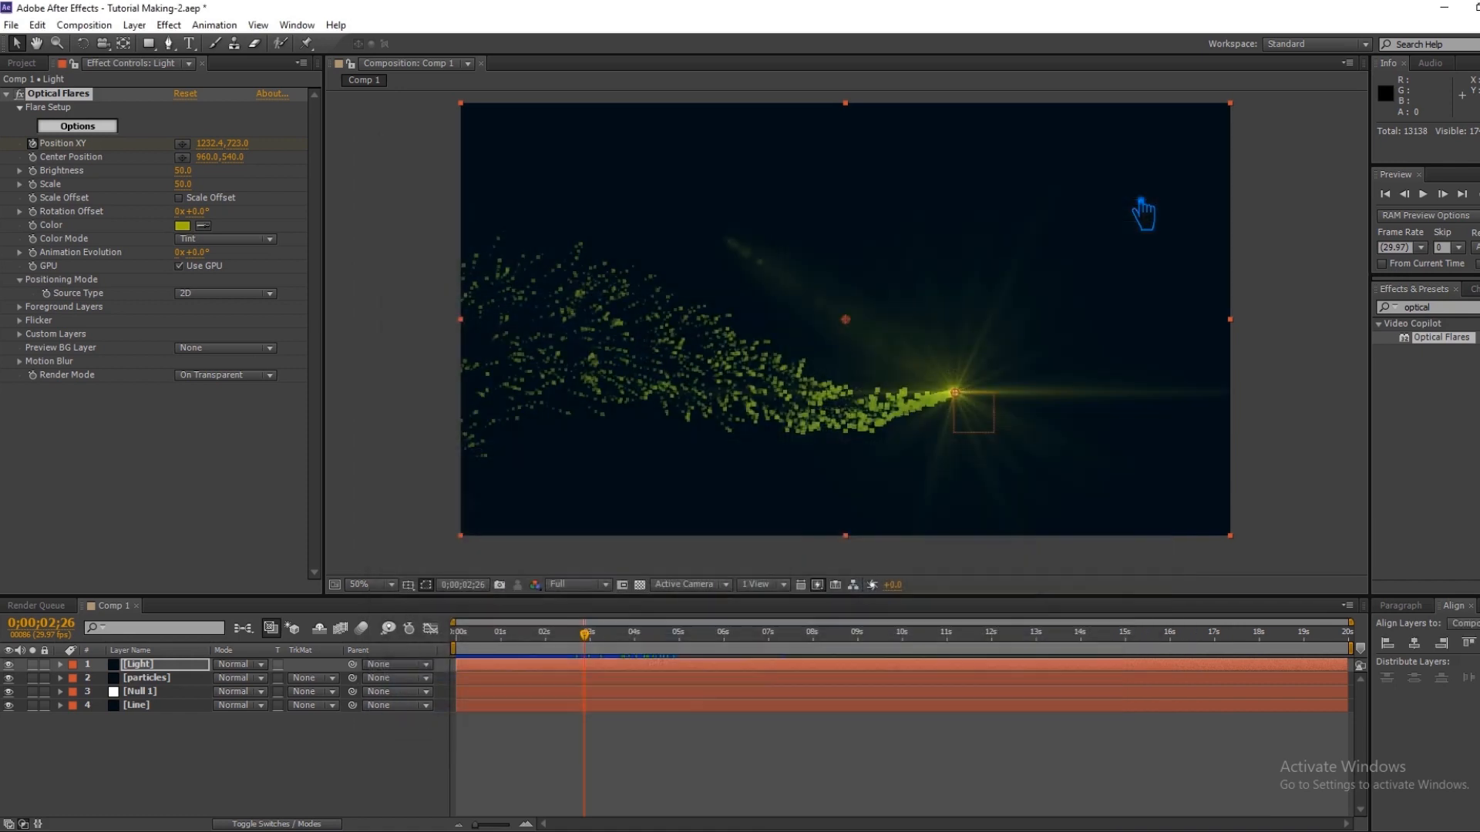
click(1300, 477)
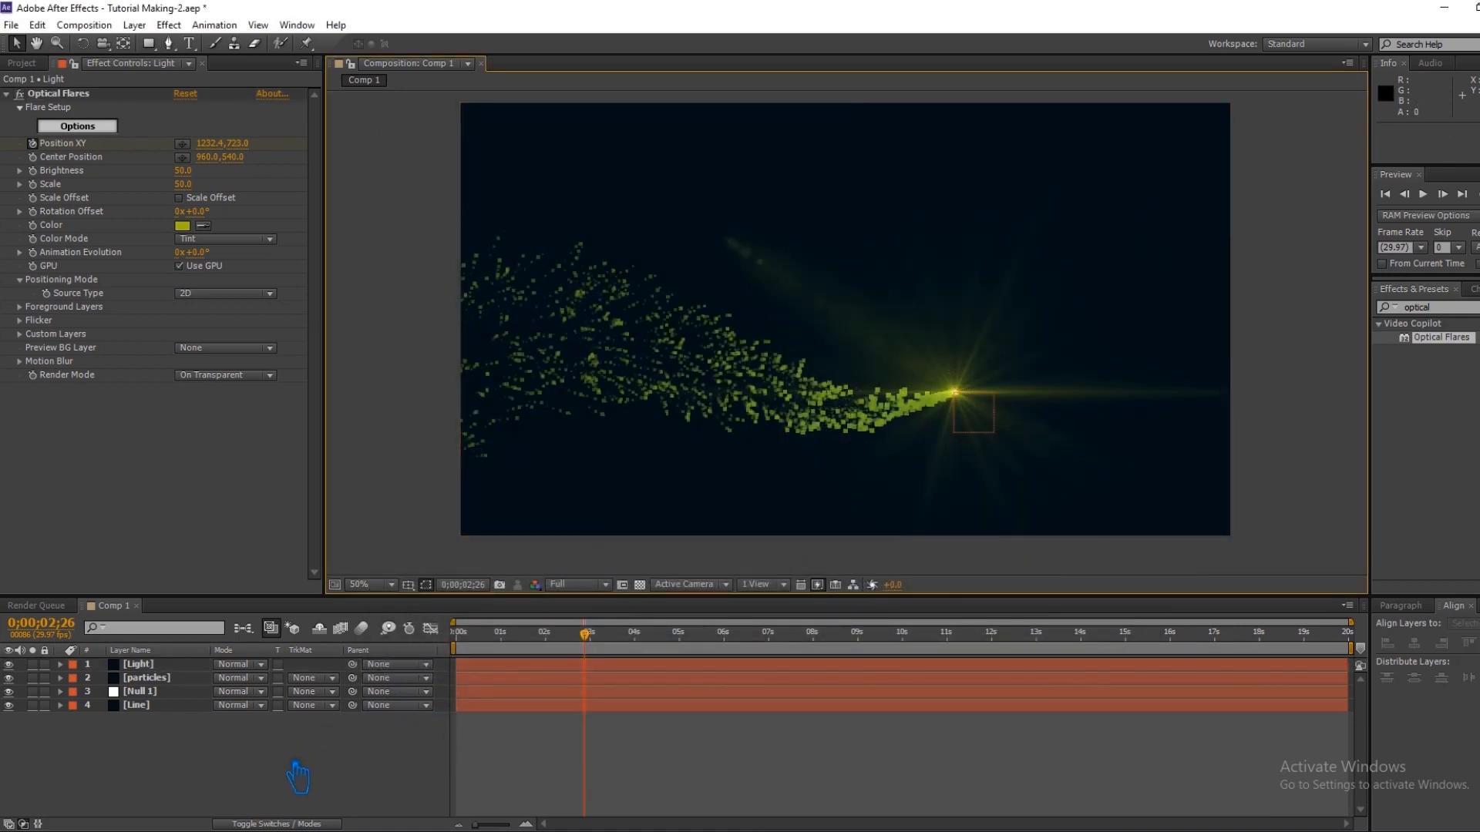
Duplicate the particles layer and the Light layer.
mouse_move(592, 644)
mouse_down()
mouse_move(485, 647)
mouse_move(588, 650)
mouse_up()
click(158, 679)
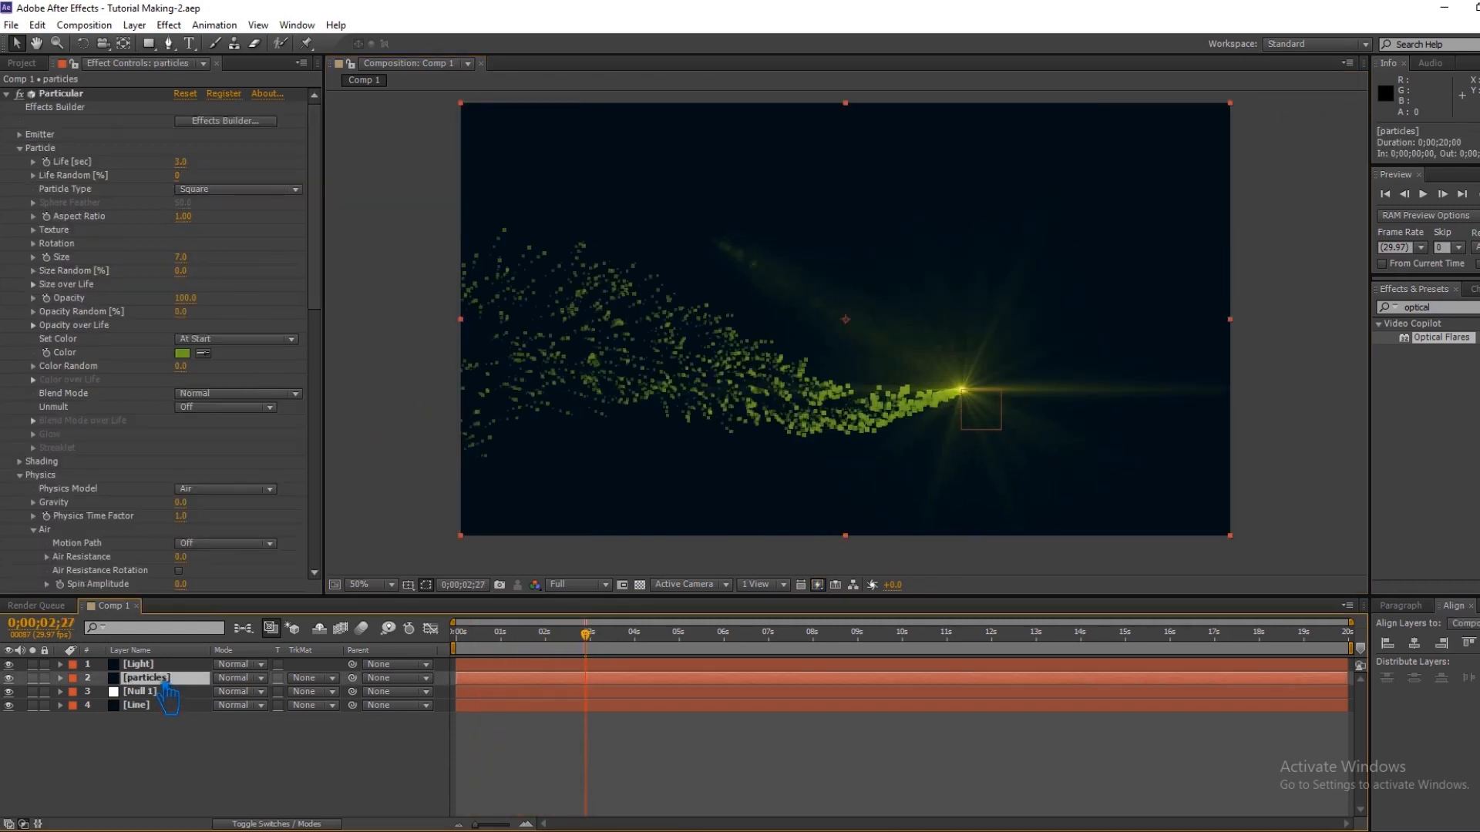
key(ctrl+d)
click(164, 666)
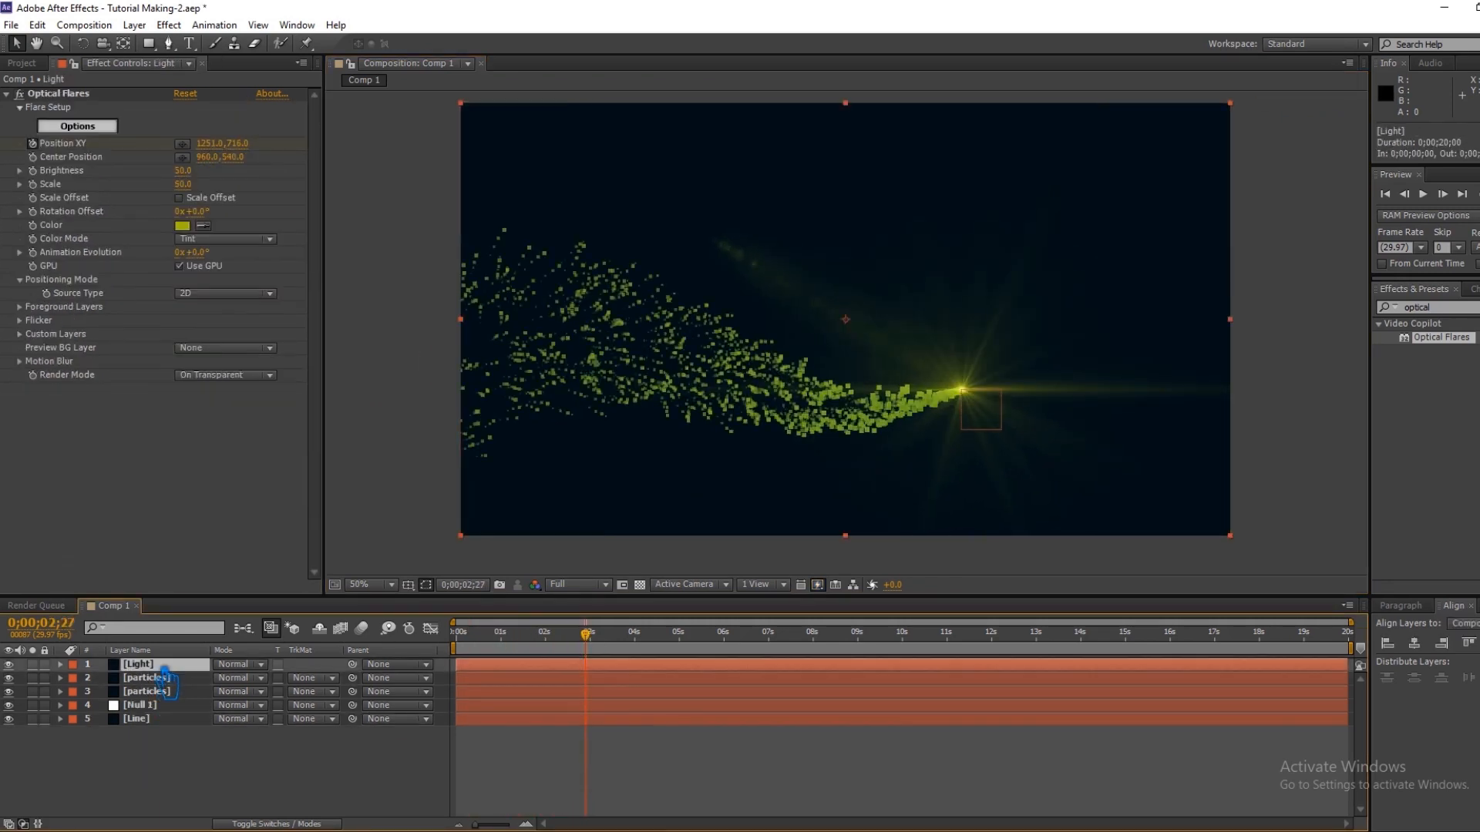
key(ctrl+d)
At 0;00;00;00, remove the Position keyframes from the upper Null 1 layer.
click(174, 721)
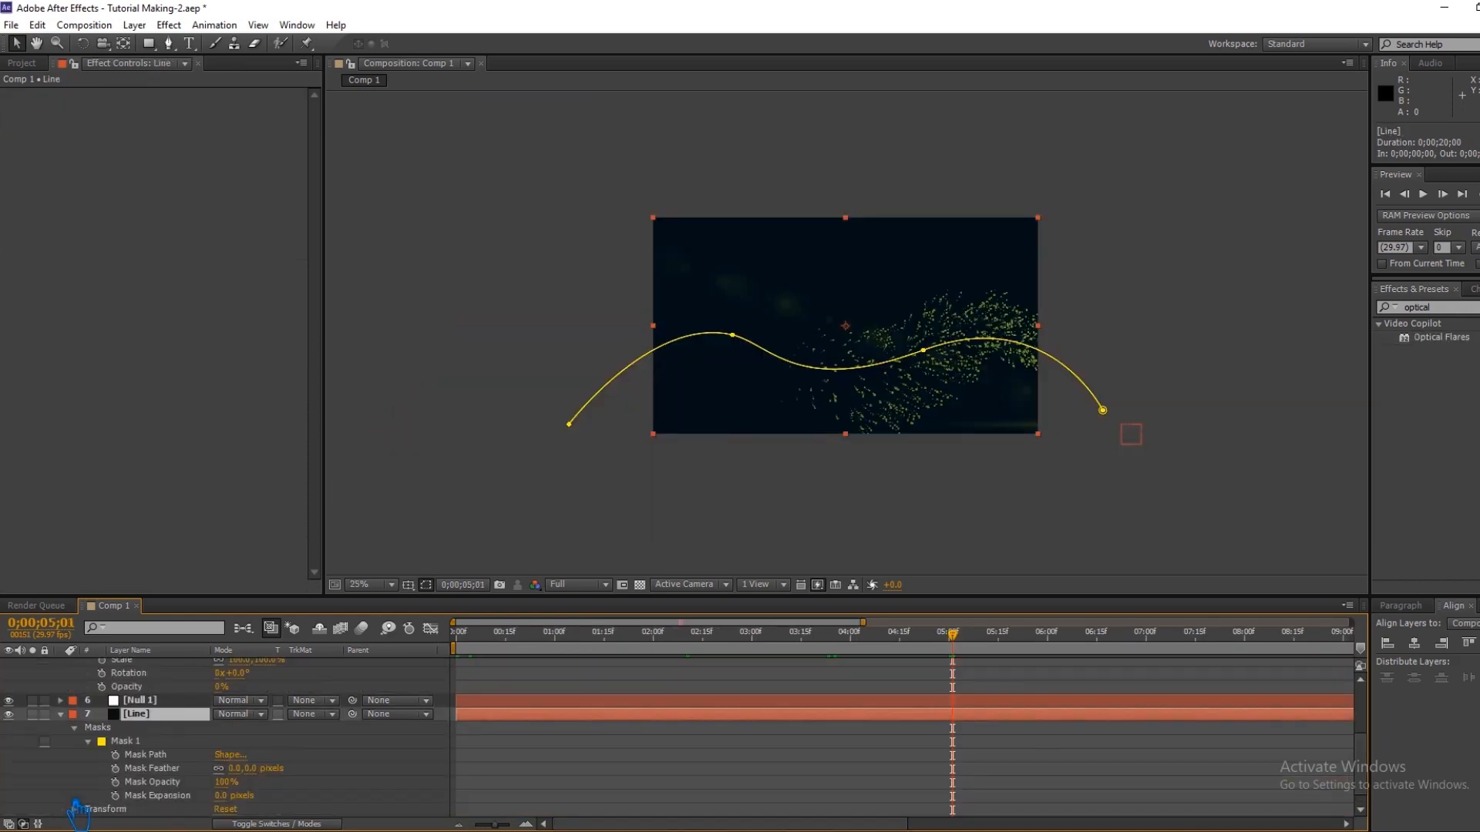
click(158, 754)
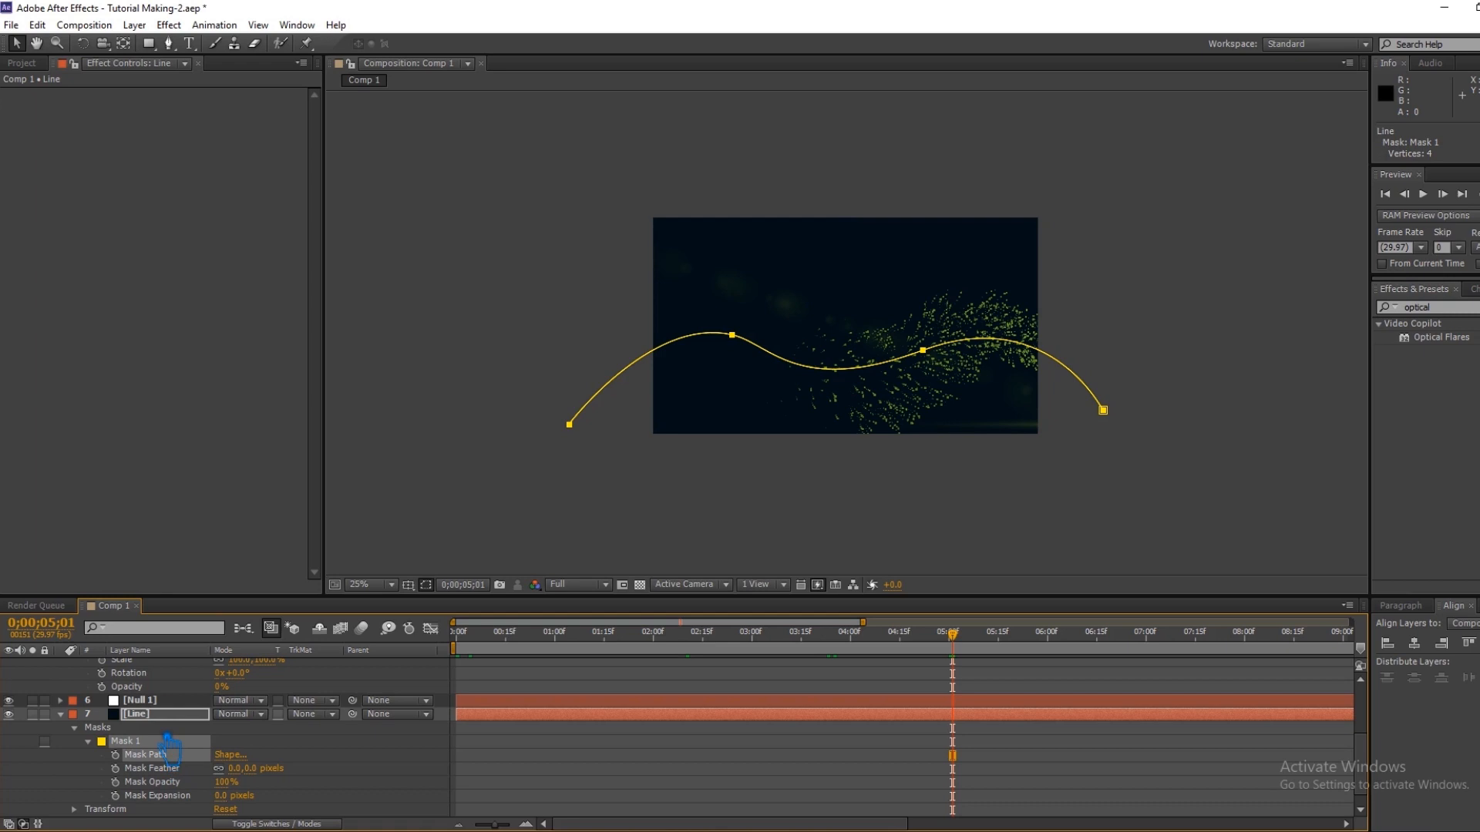
scroll(168, 742, up, 3)
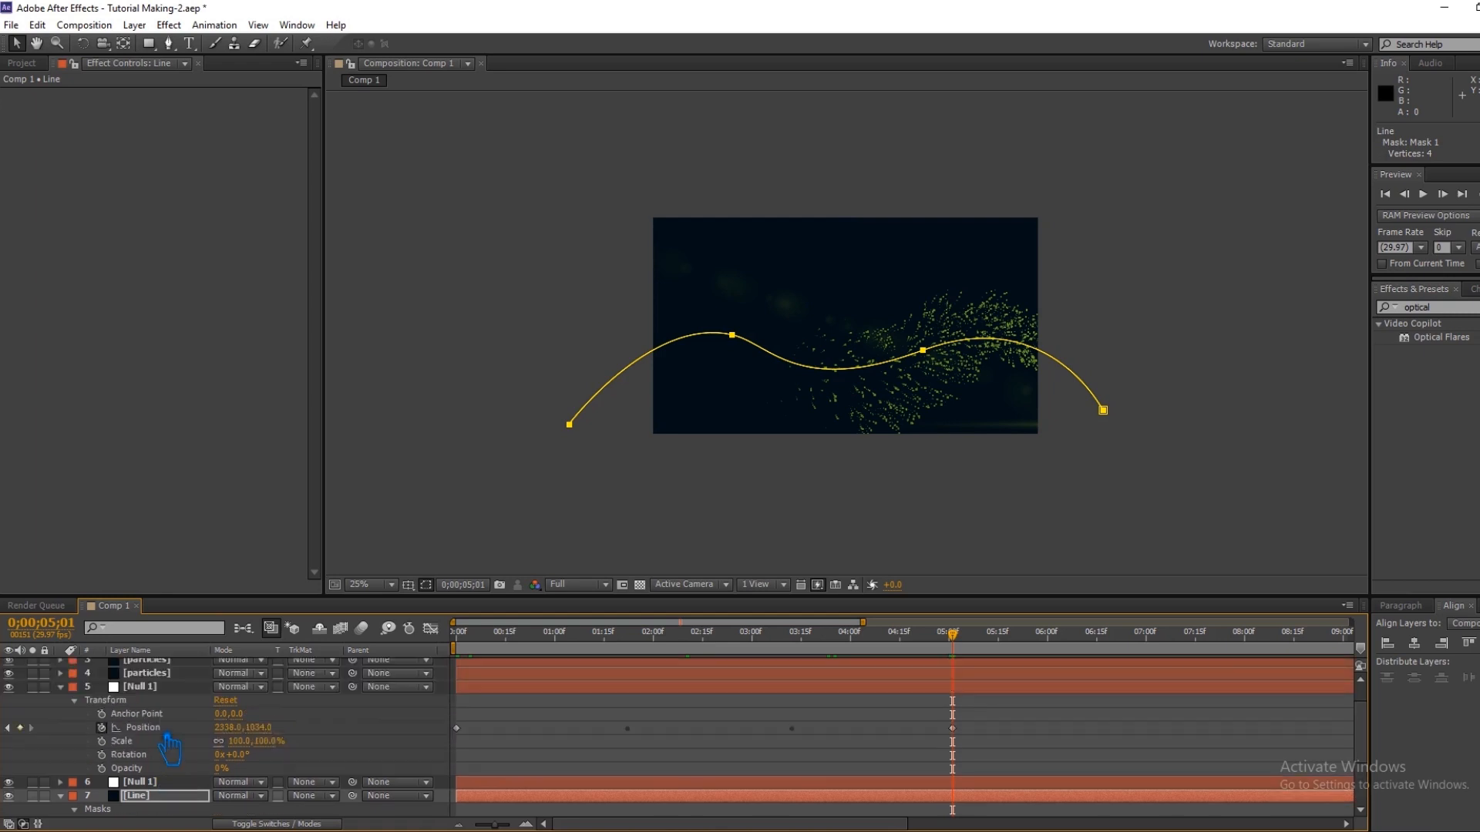
click(149, 688)
drag(969, 691, 459, 740)
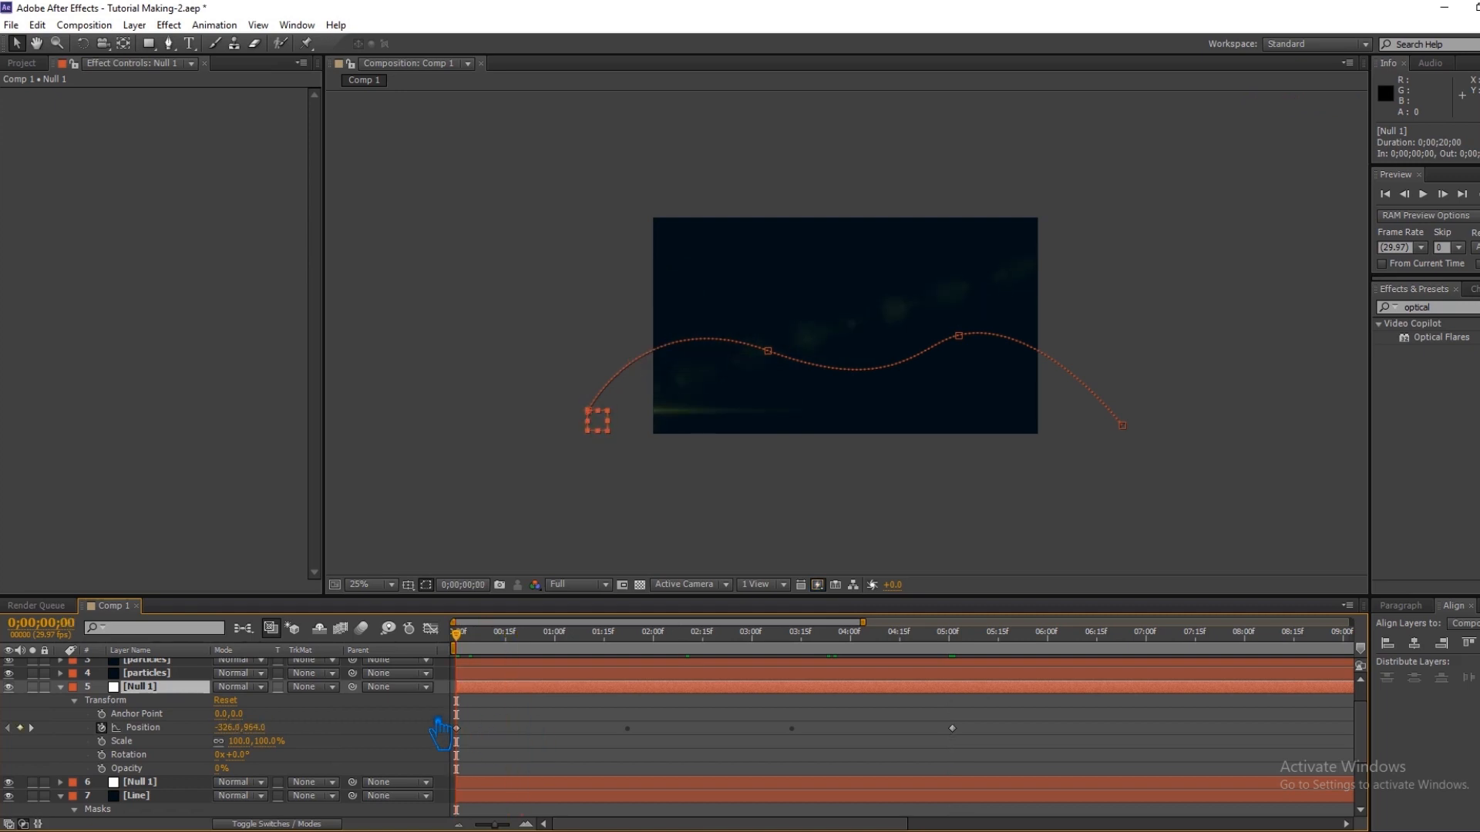
click(101, 727)
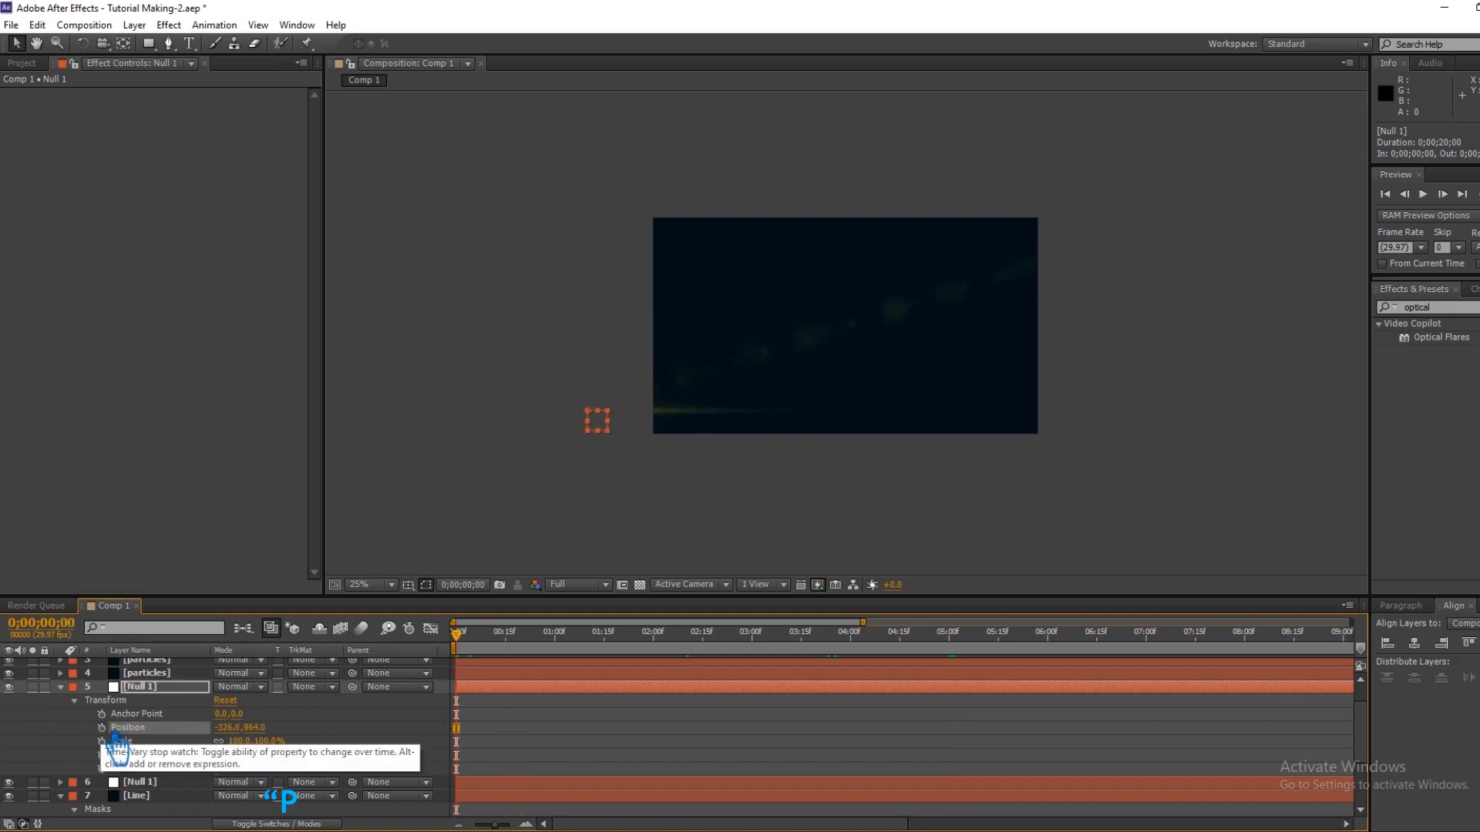
key(ctrl+z)
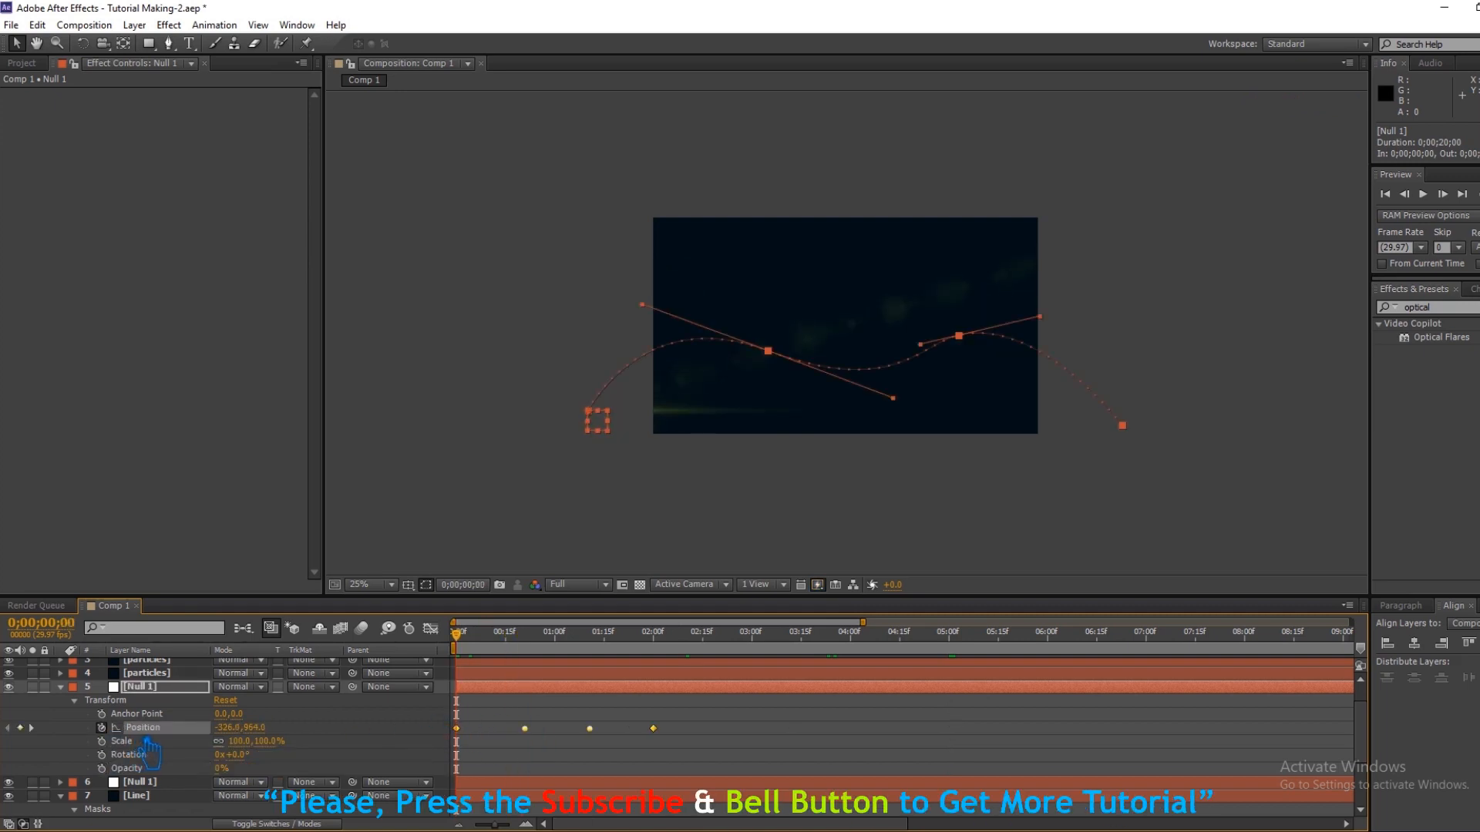
key(ctrl+shift+z)
click(156, 691)
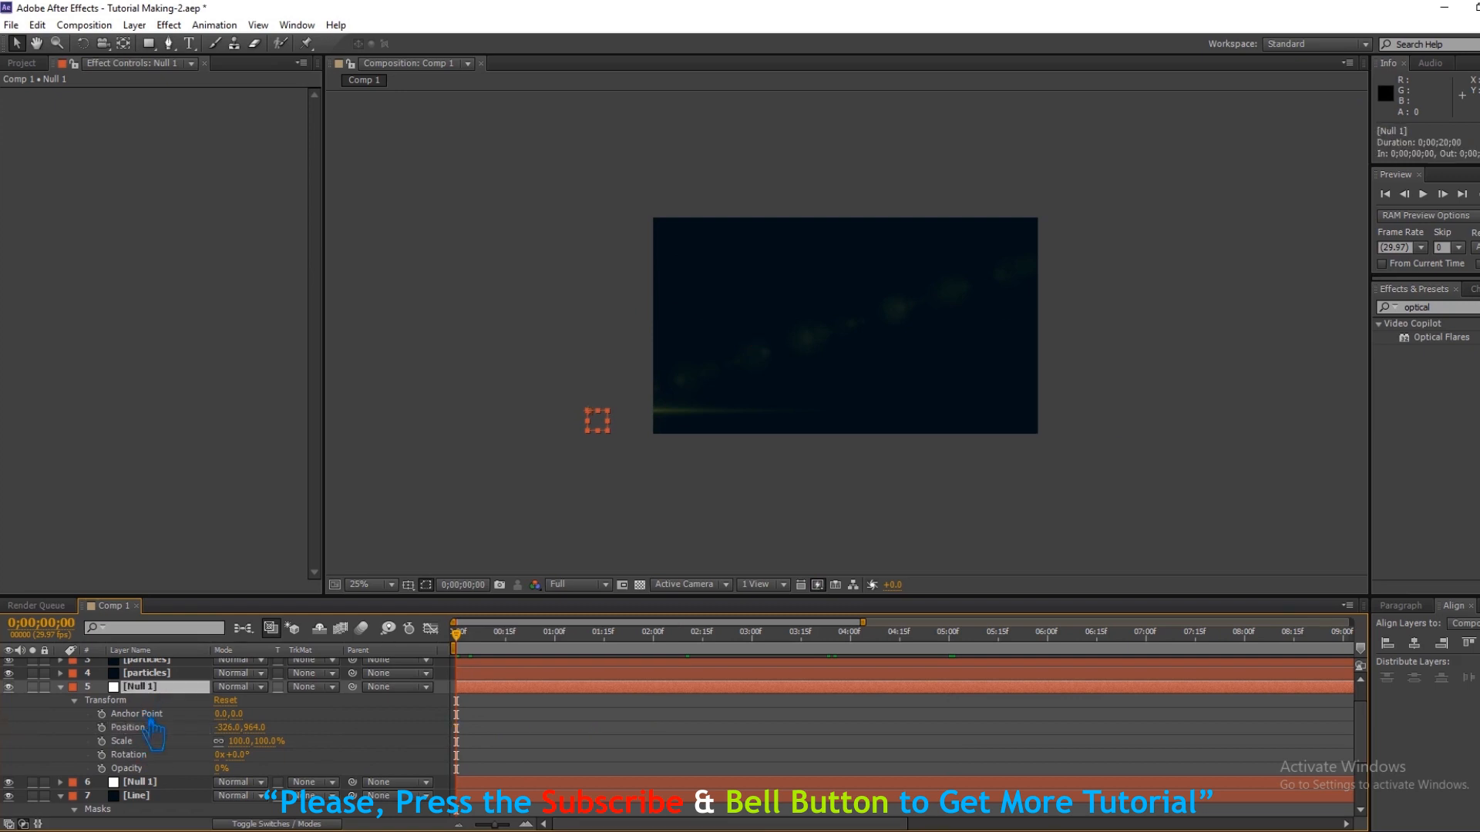
Copy the Mask Path of the upper Line layer's Mask 1 and paste it into the upper Null 1's Position.
click(137, 797)
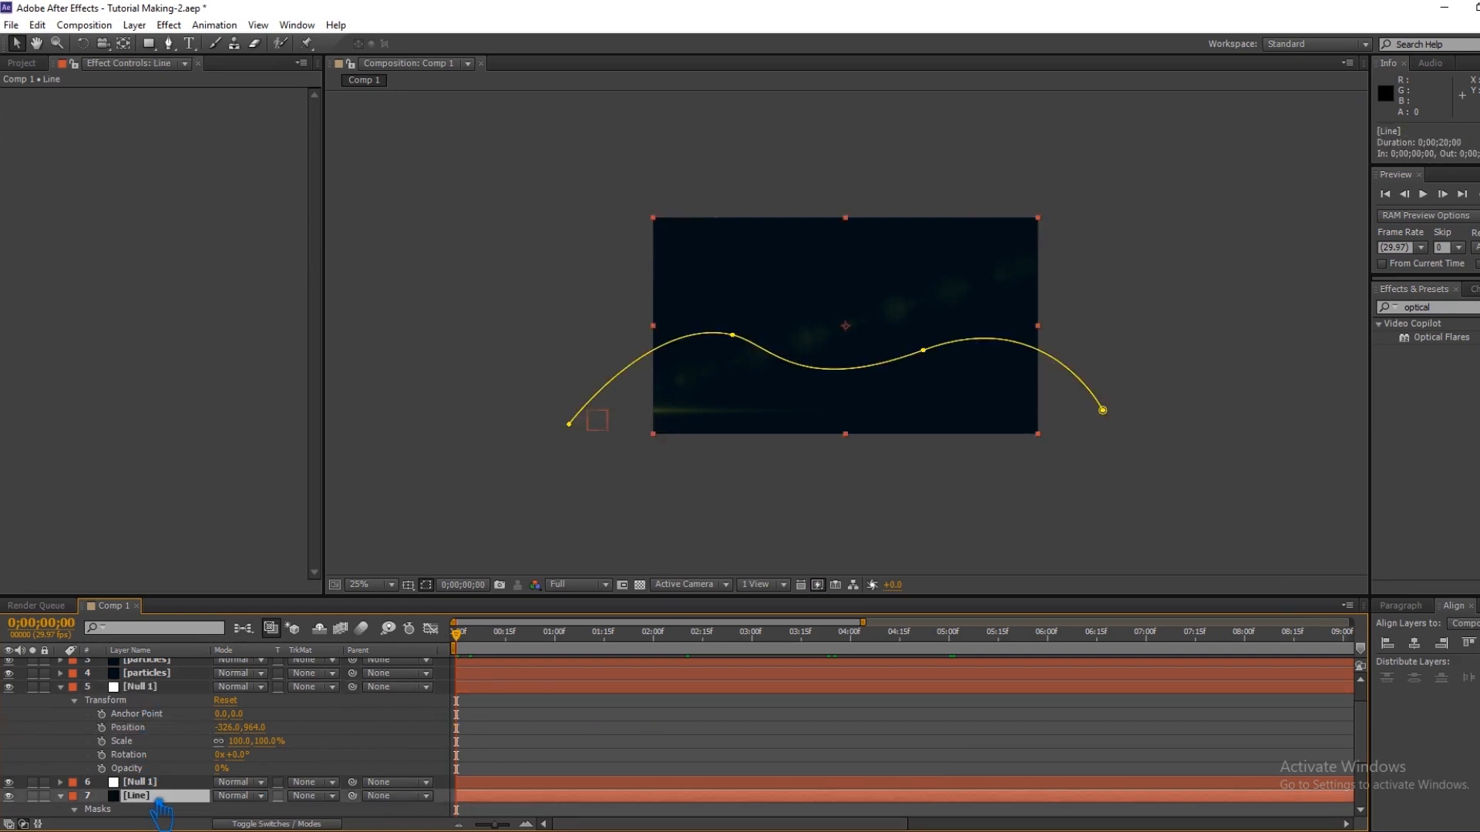
scroll(160, 810, down, 1)
click(154, 797)
right_click(142, 794)
click(147, 797)
click(37, 25)
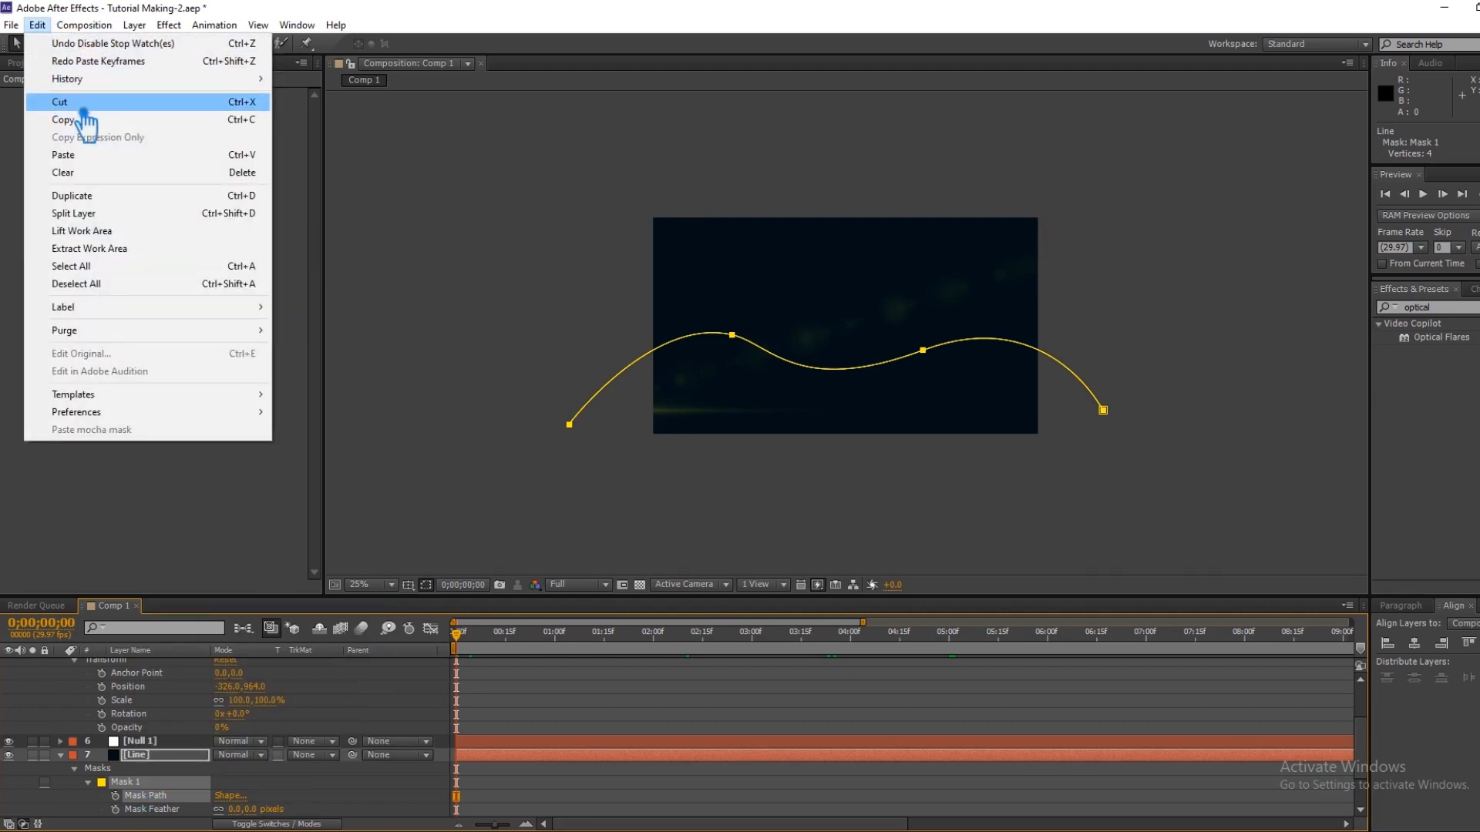
click(47, 119)
scroll(530, 692, up, 2)
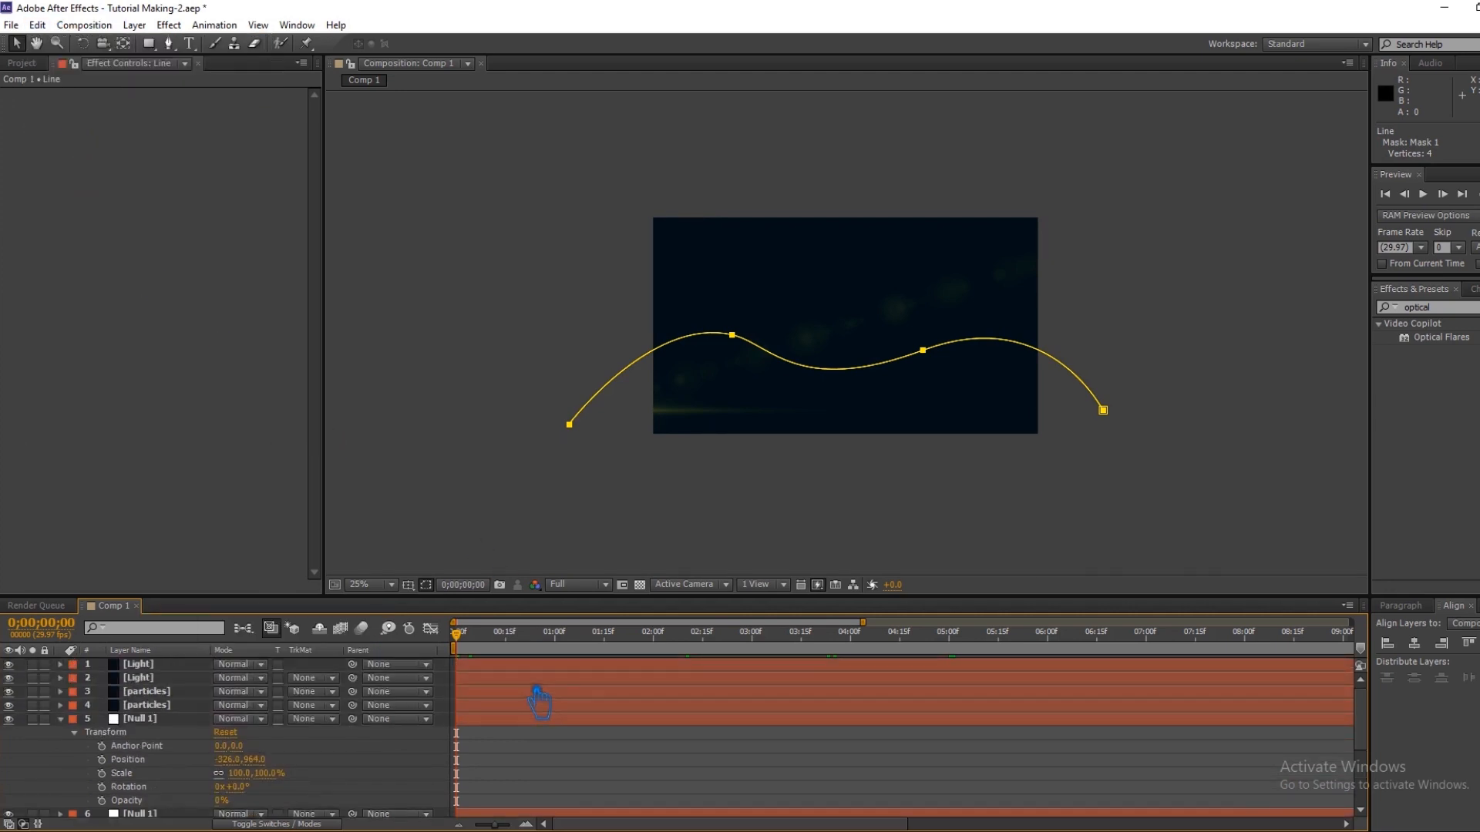
click(497, 721)
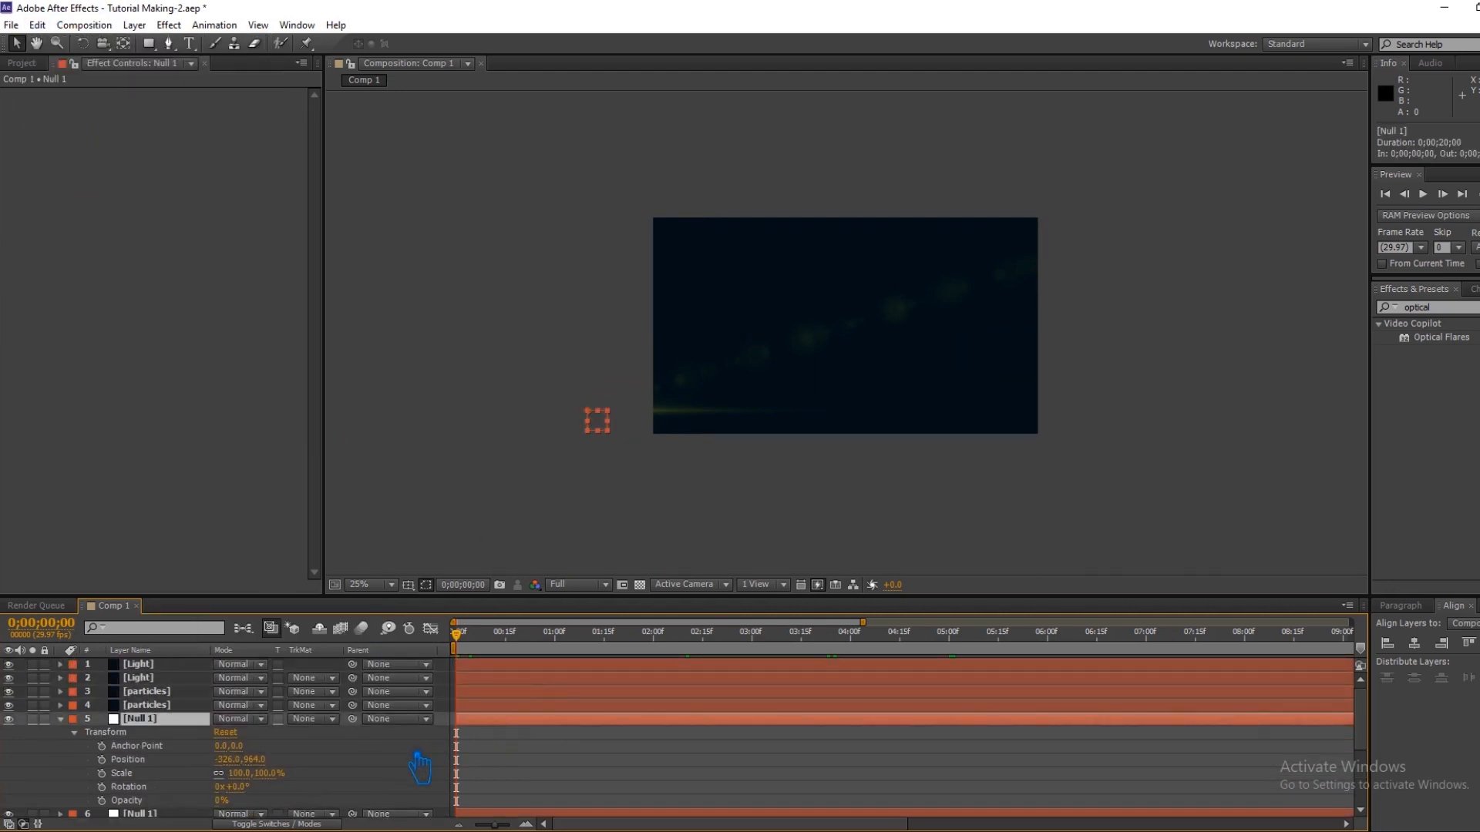
click(140, 763)
key(ctrl+v)
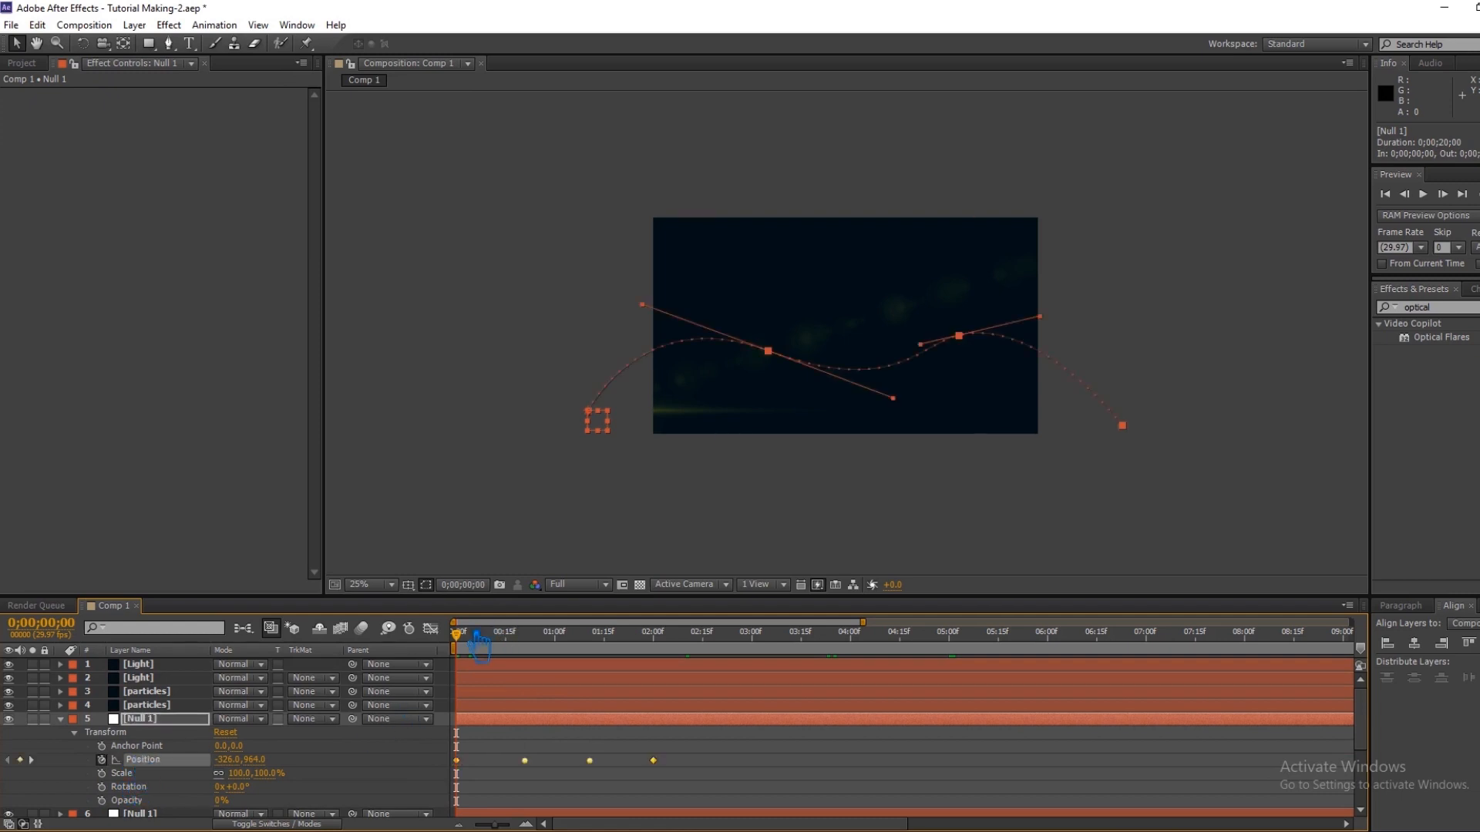
Time-reverse the upper Null 1's Position keyframes and move the last keyframe to 0;00;05;00.
right_click(670, 766)
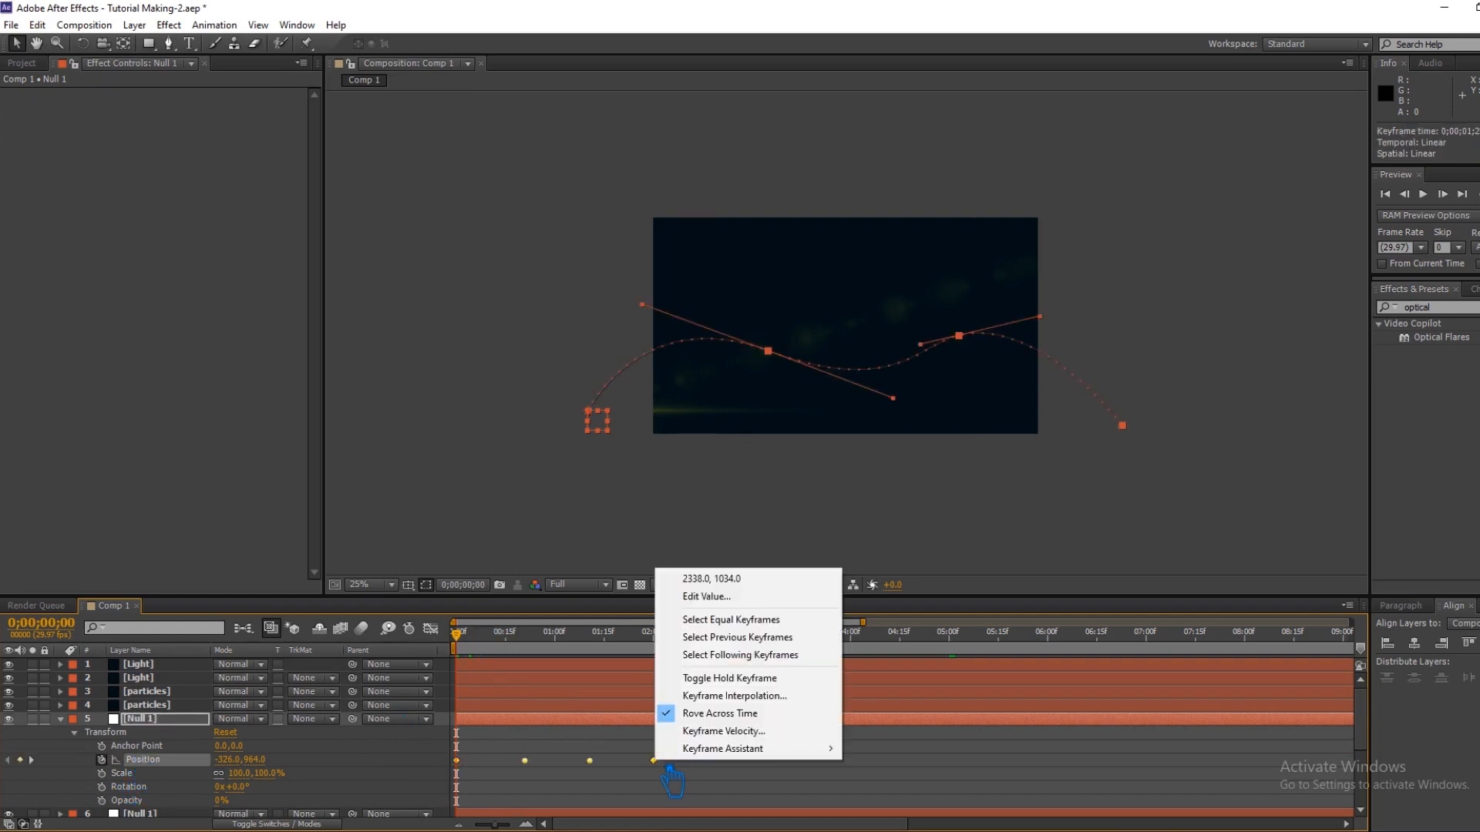
mouse_move(740, 752)
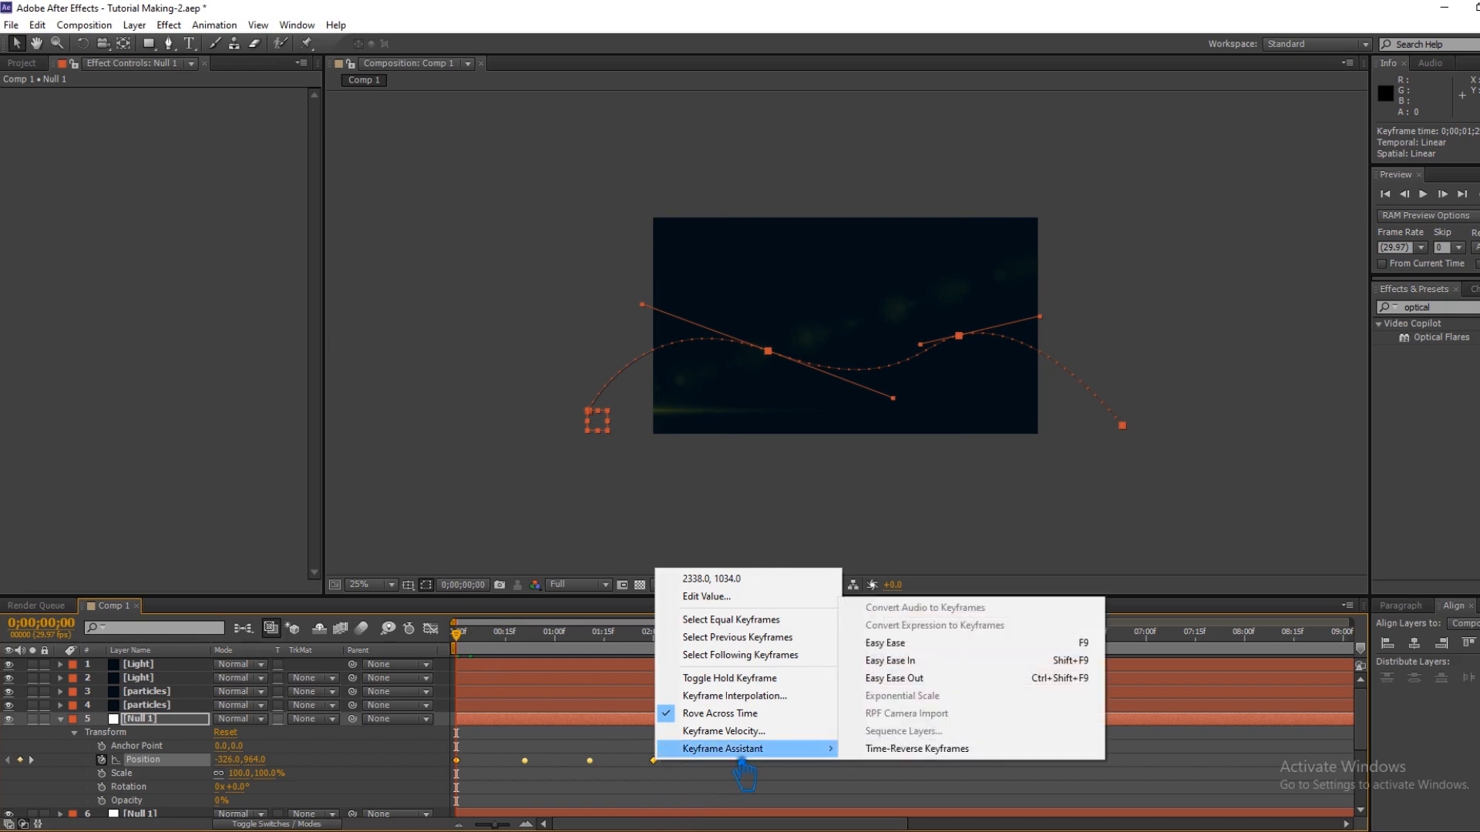
click(917, 749)
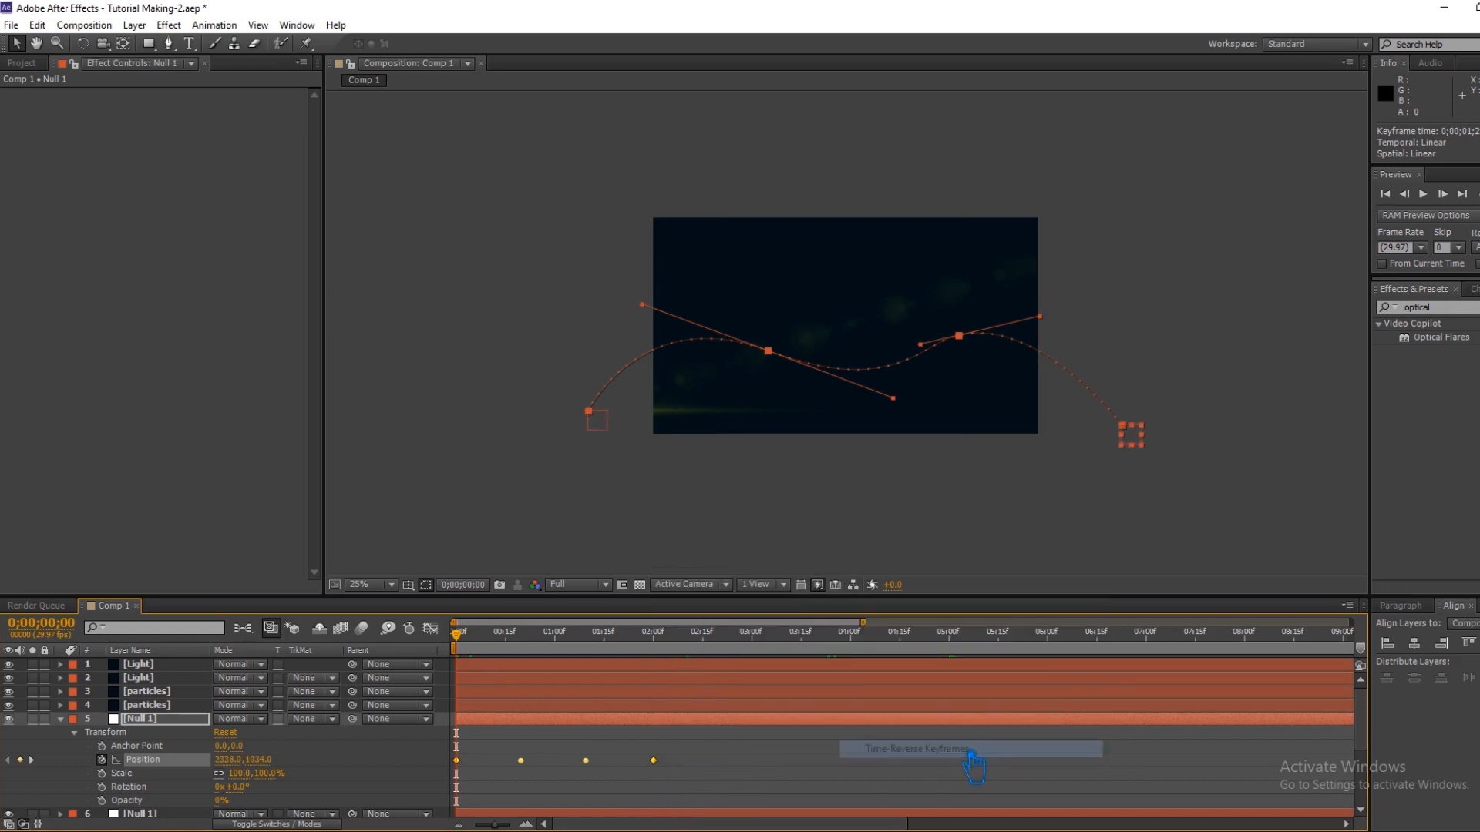
drag(472, 655, 969, 678)
click(669, 771)
drag(653, 761, 951, 761)
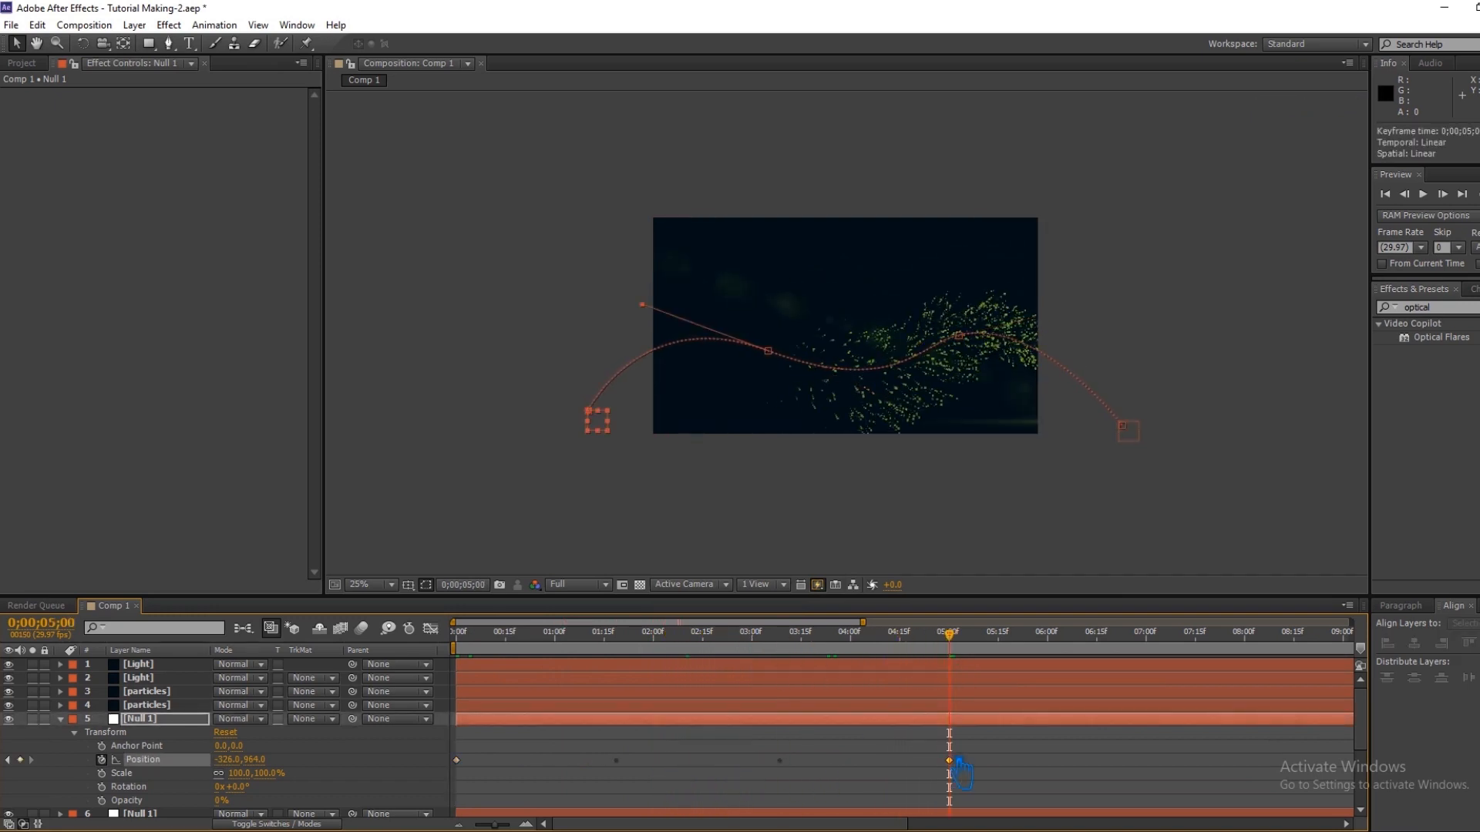
click(61, 718)
Return to 0;00;00;00 and copy all Position keyframes of the upper Null 1 layer.
click(146, 691)
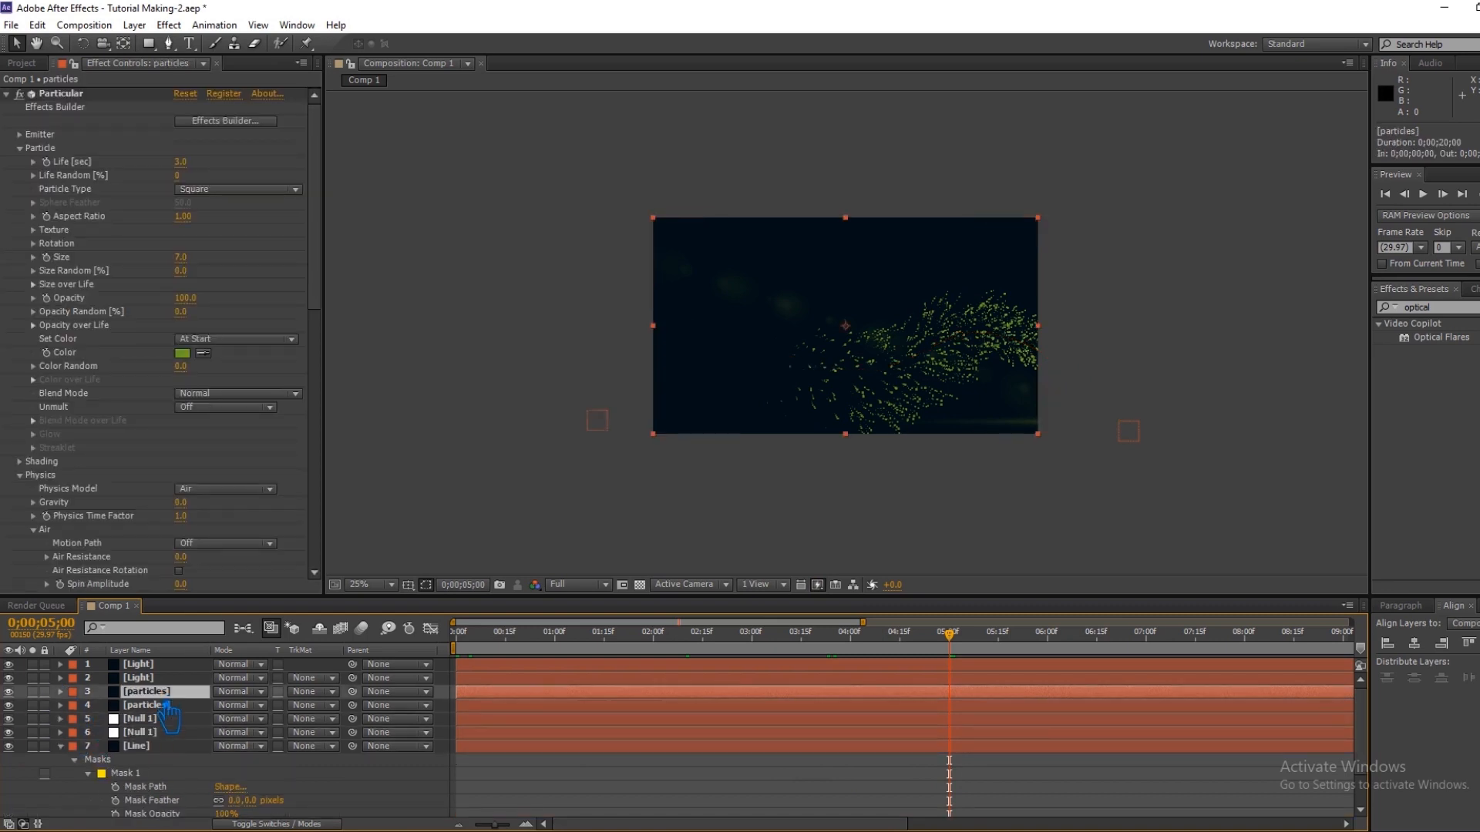
drag(972, 659, 453, 705)
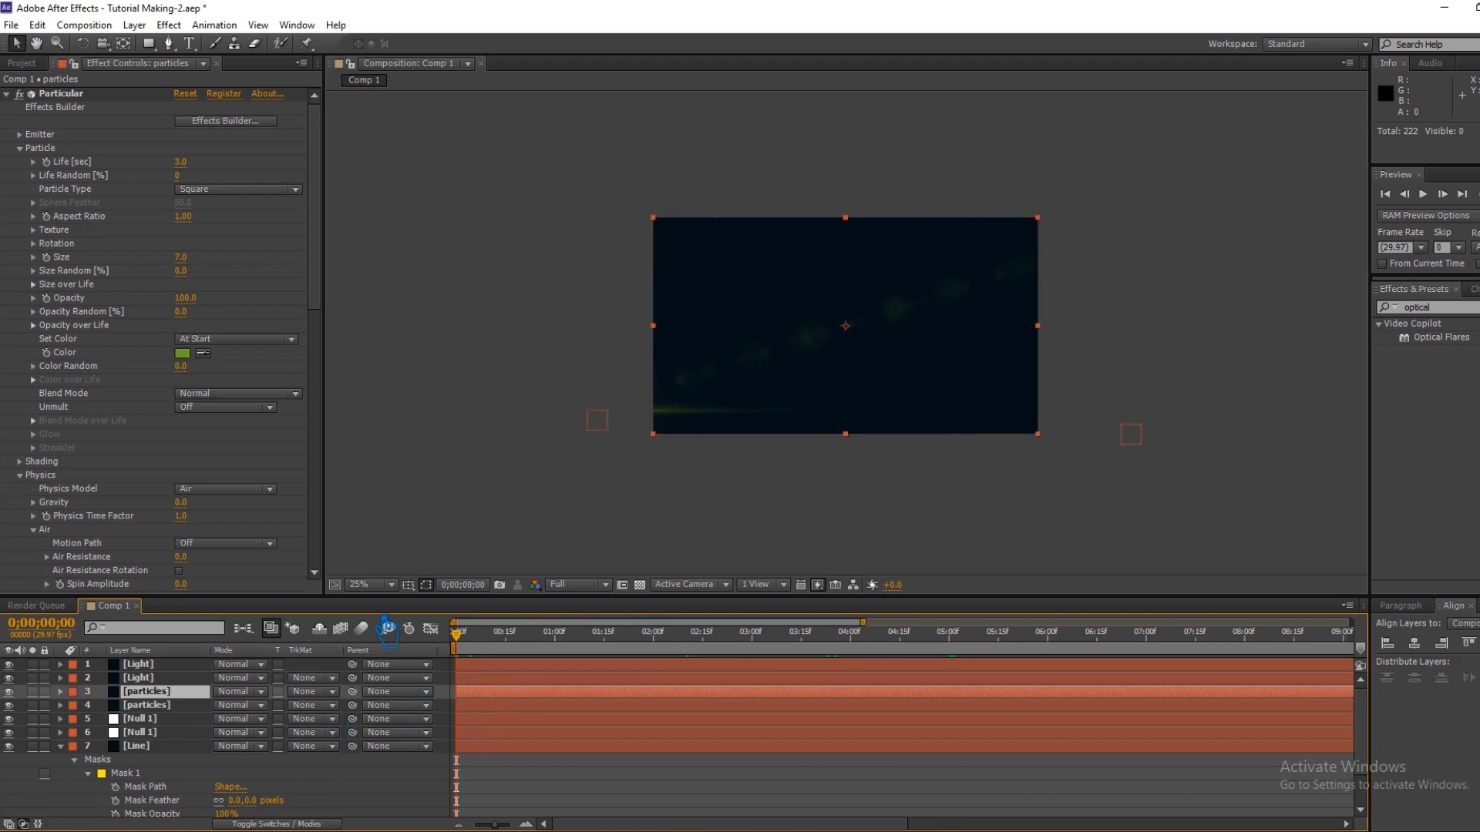
click(60, 746)
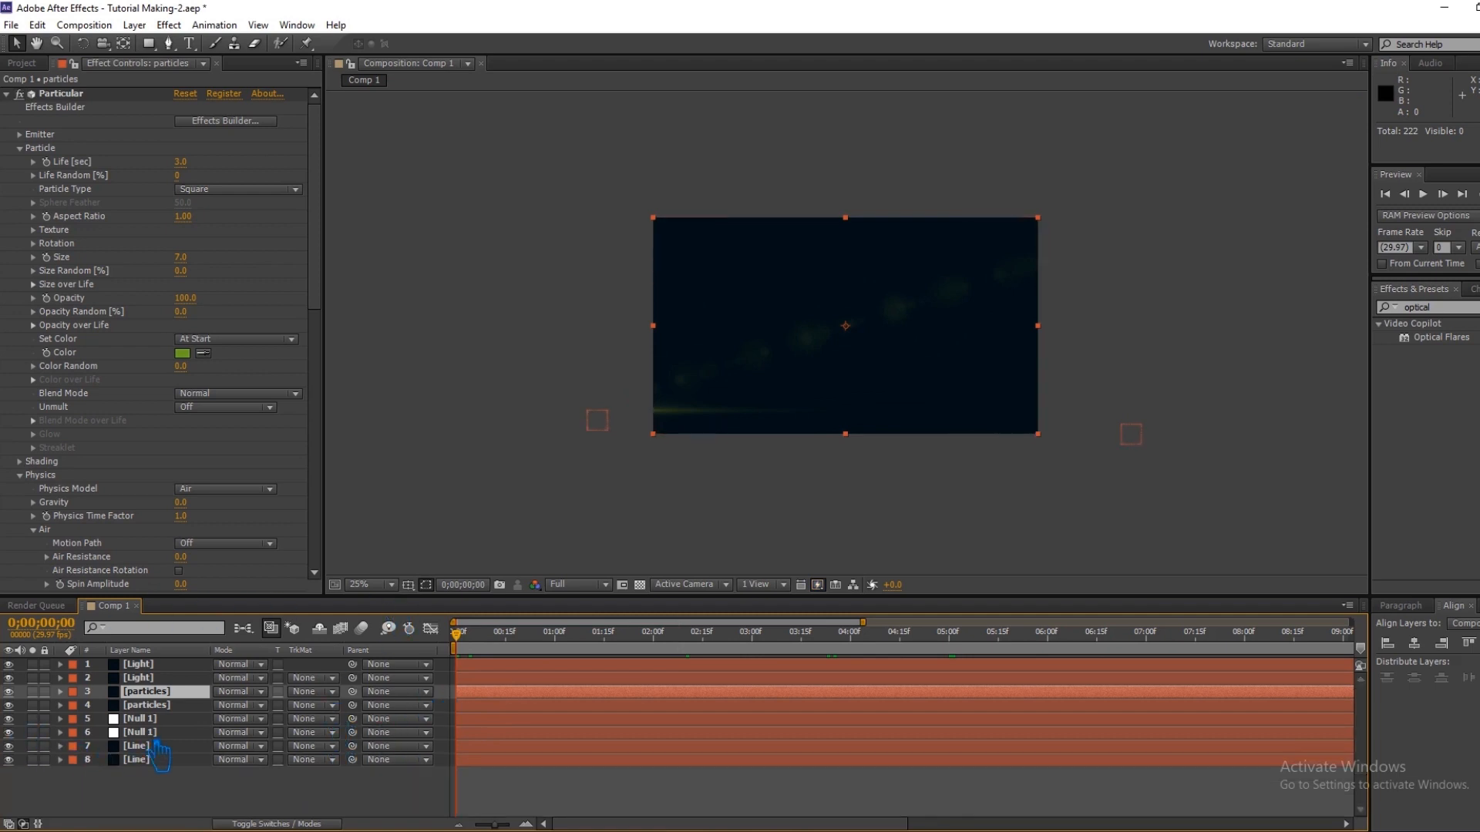
click(154, 734)
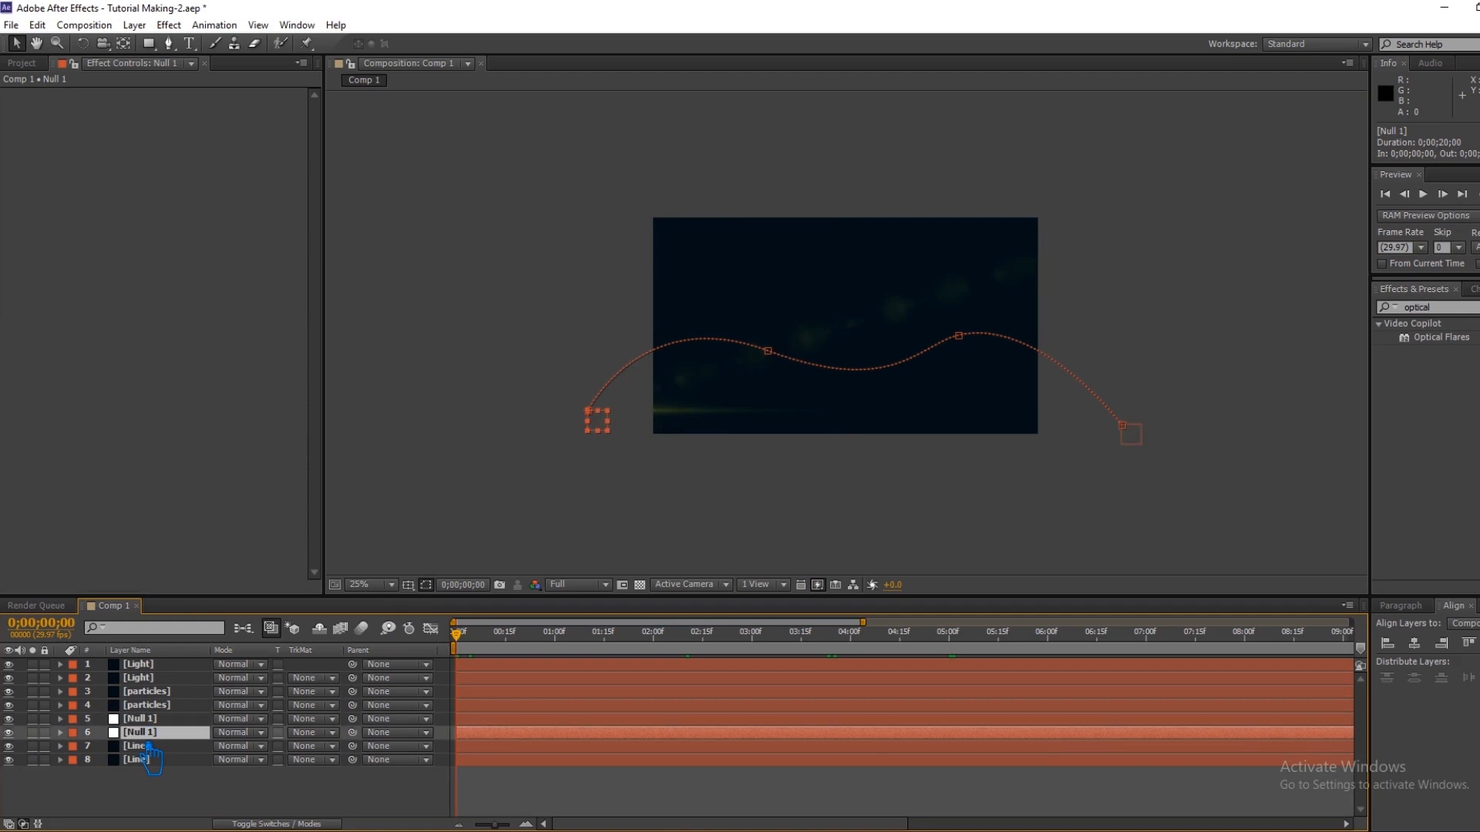
click(198, 716)
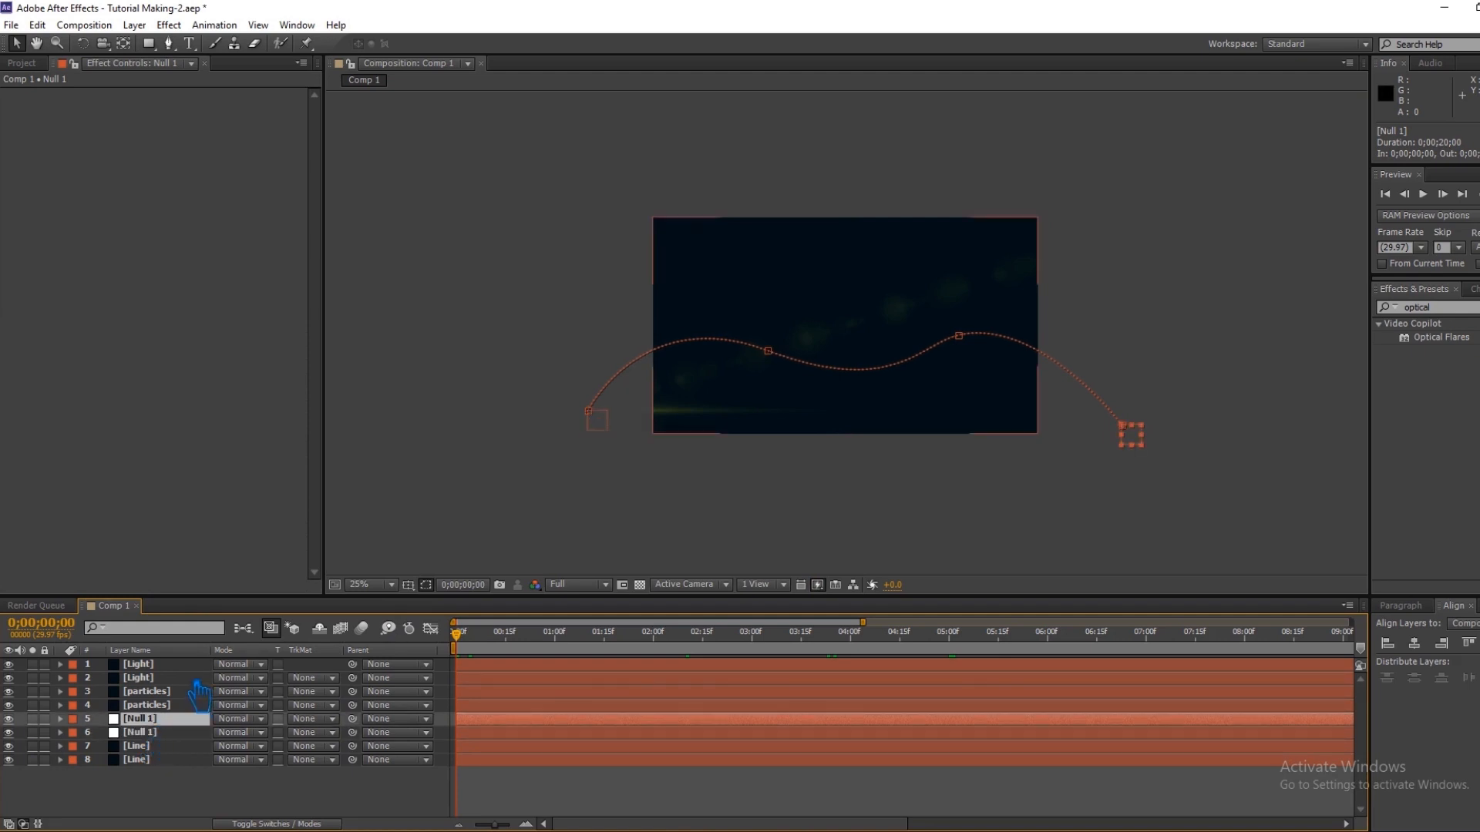
click(61, 718)
click(152, 761)
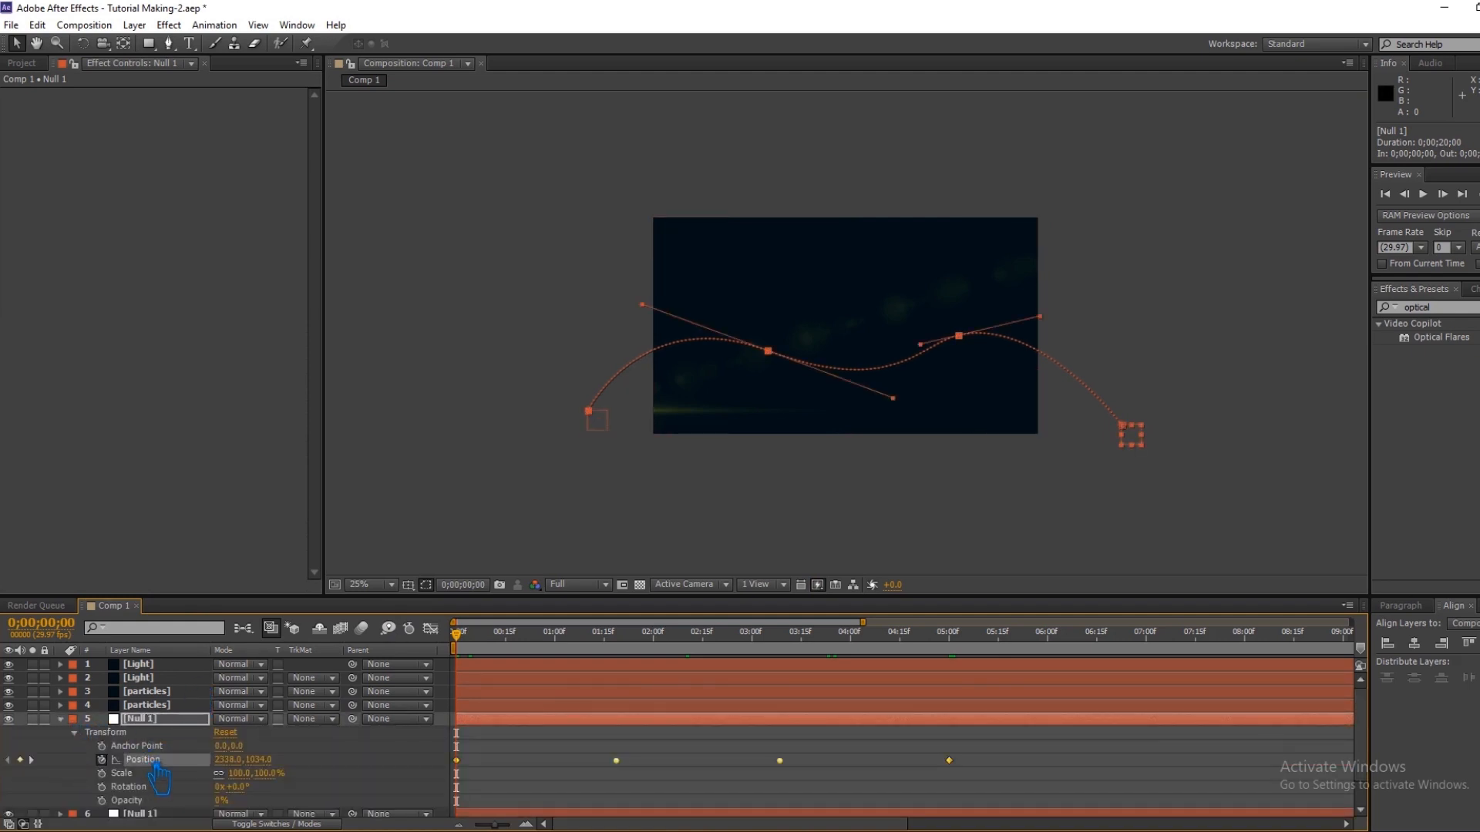
click(60, 718)
Paste the copied keyframes into the Particular emitter's Position XY on the upper particles layer.
click(87, 691)
click(60, 691)
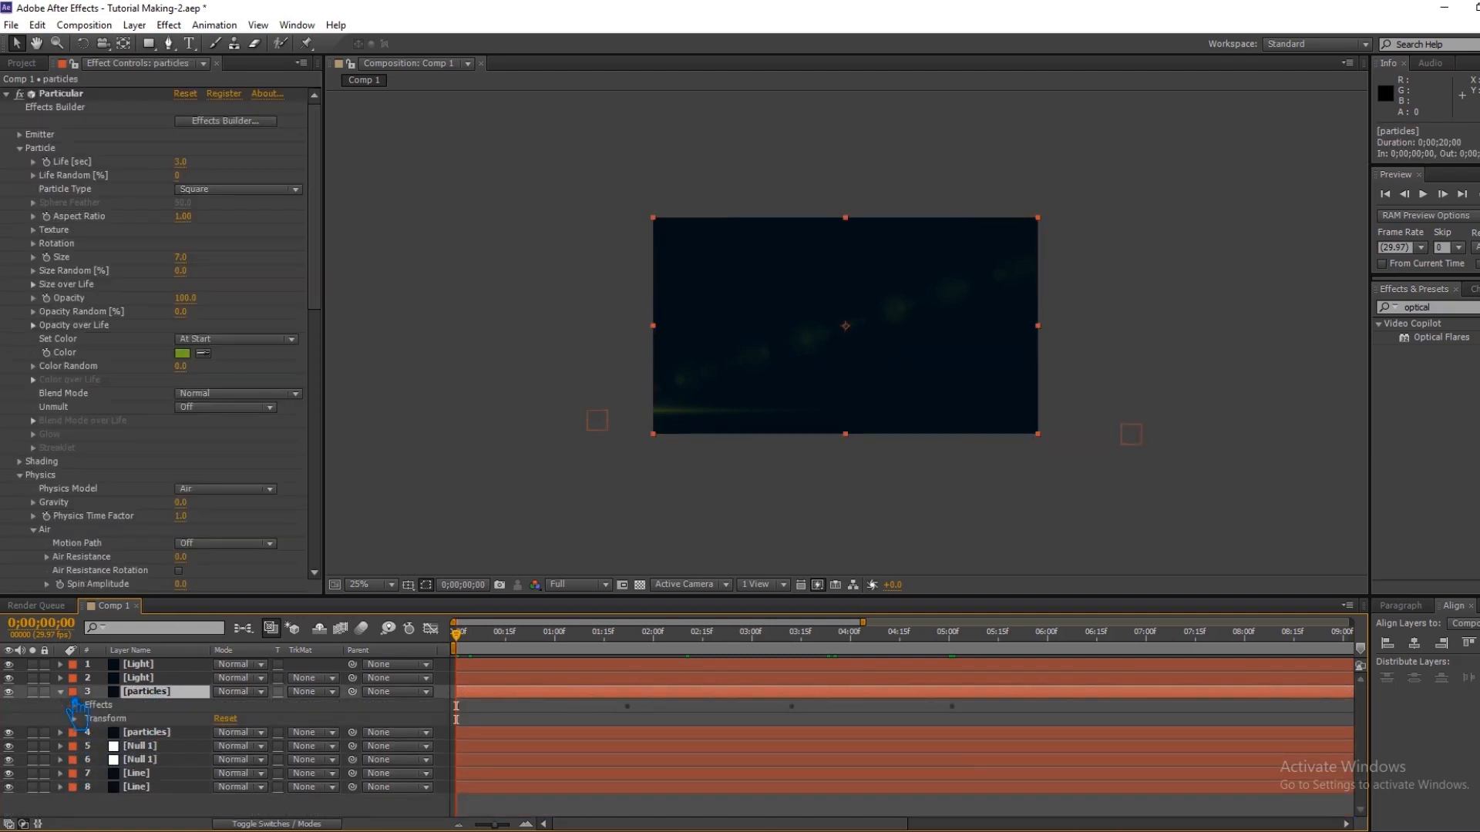
click(74, 705)
click(88, 719)
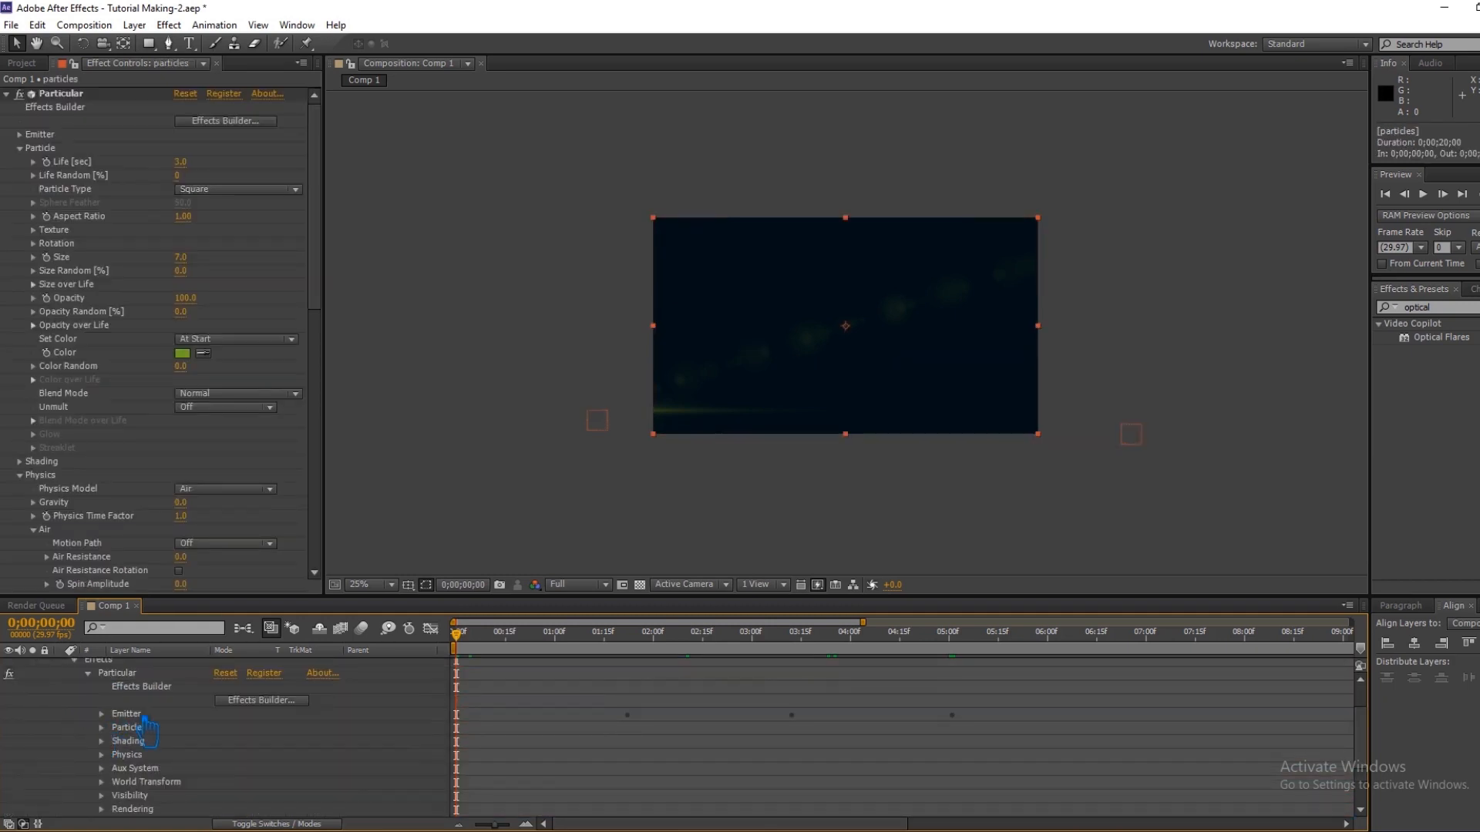
click(102, 715)
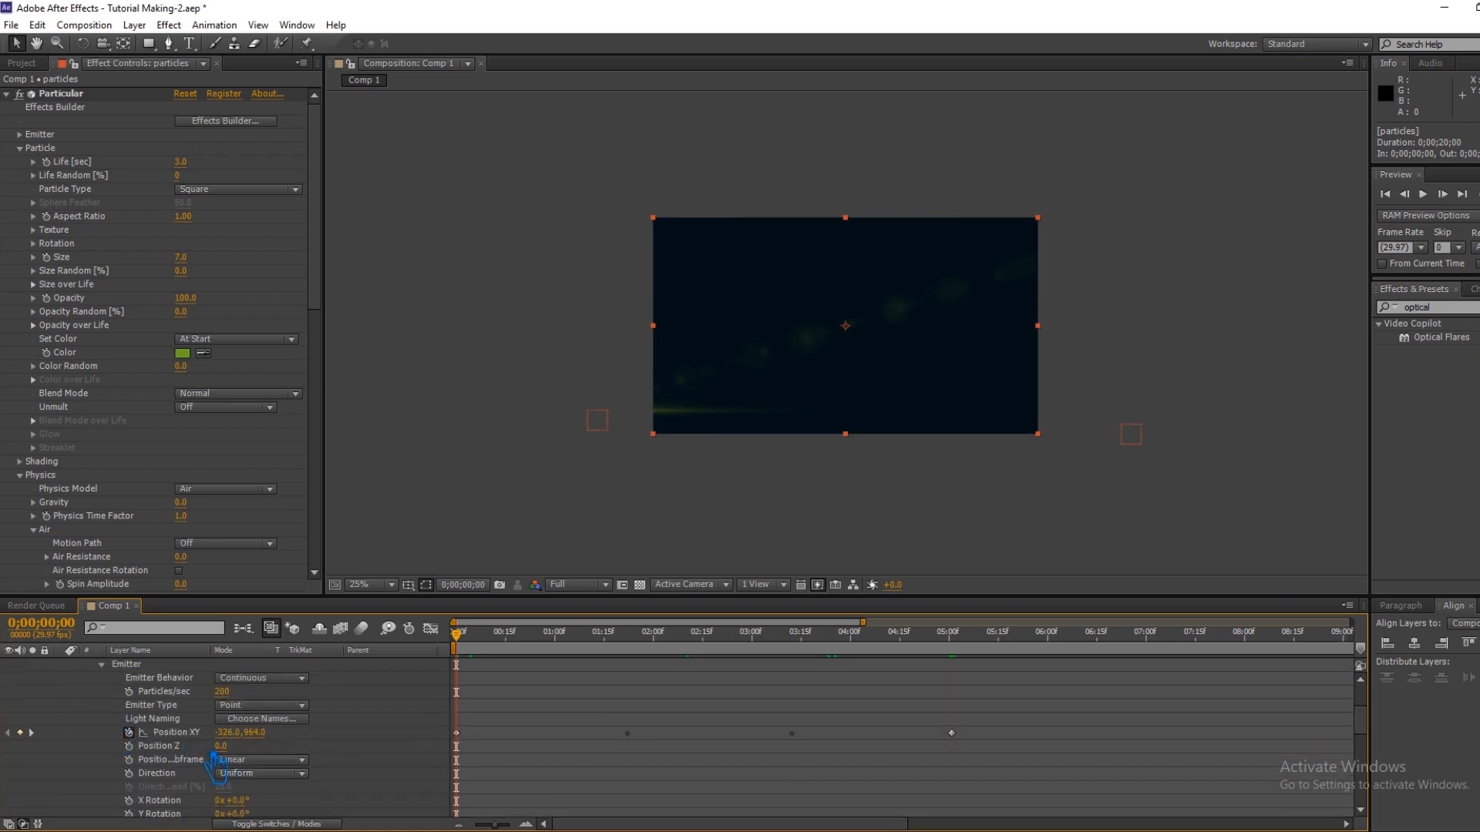
click(147, 734)
scroll(146, 739, up, 3)
click(61, 692)
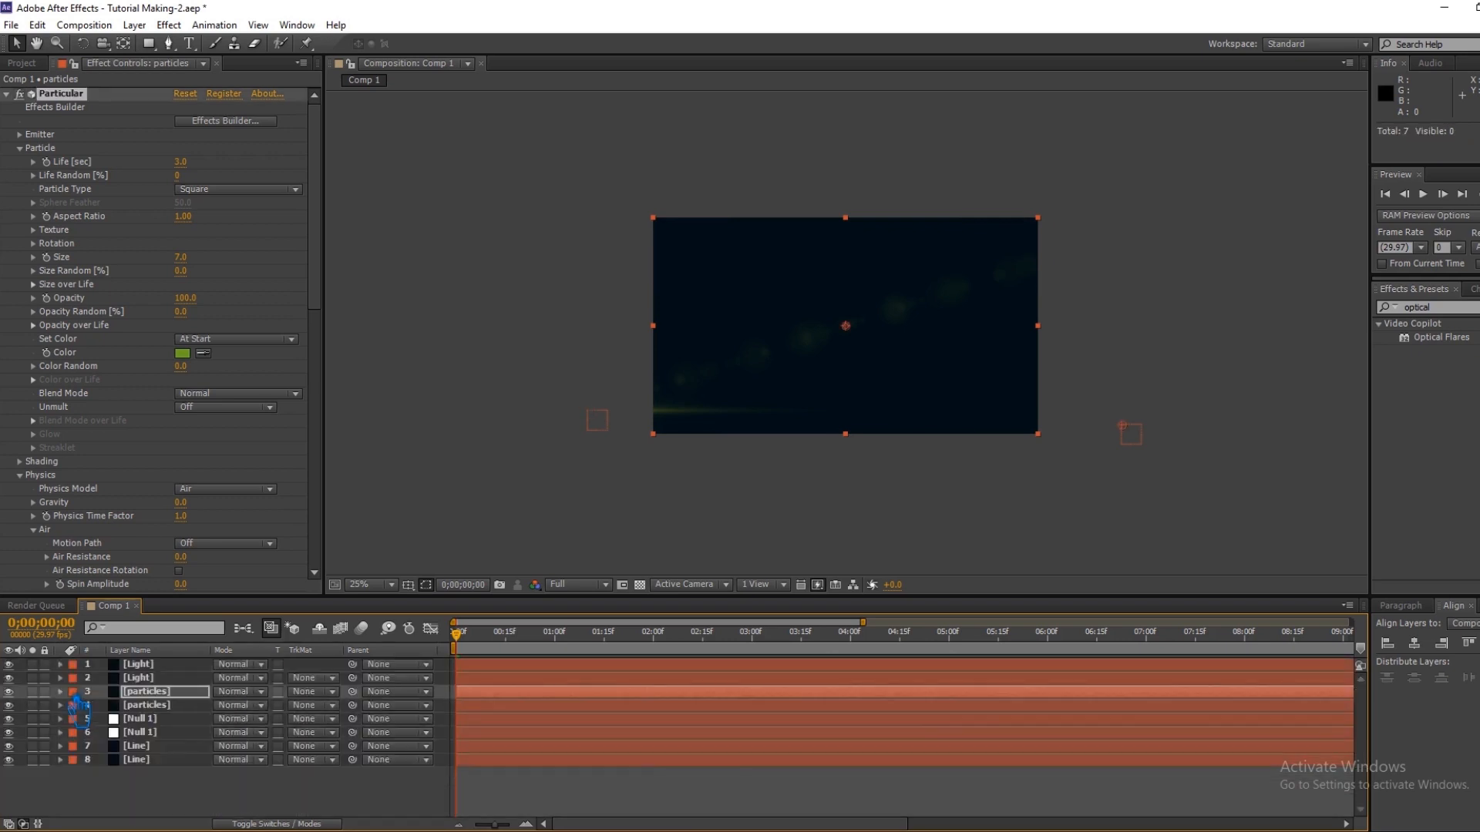
Paste the copied keyframes into the Optical Flares Position XY of the topmost Light layer and collapse its properties.
click(149, 680)
click(139, 665)
click(60, 664)
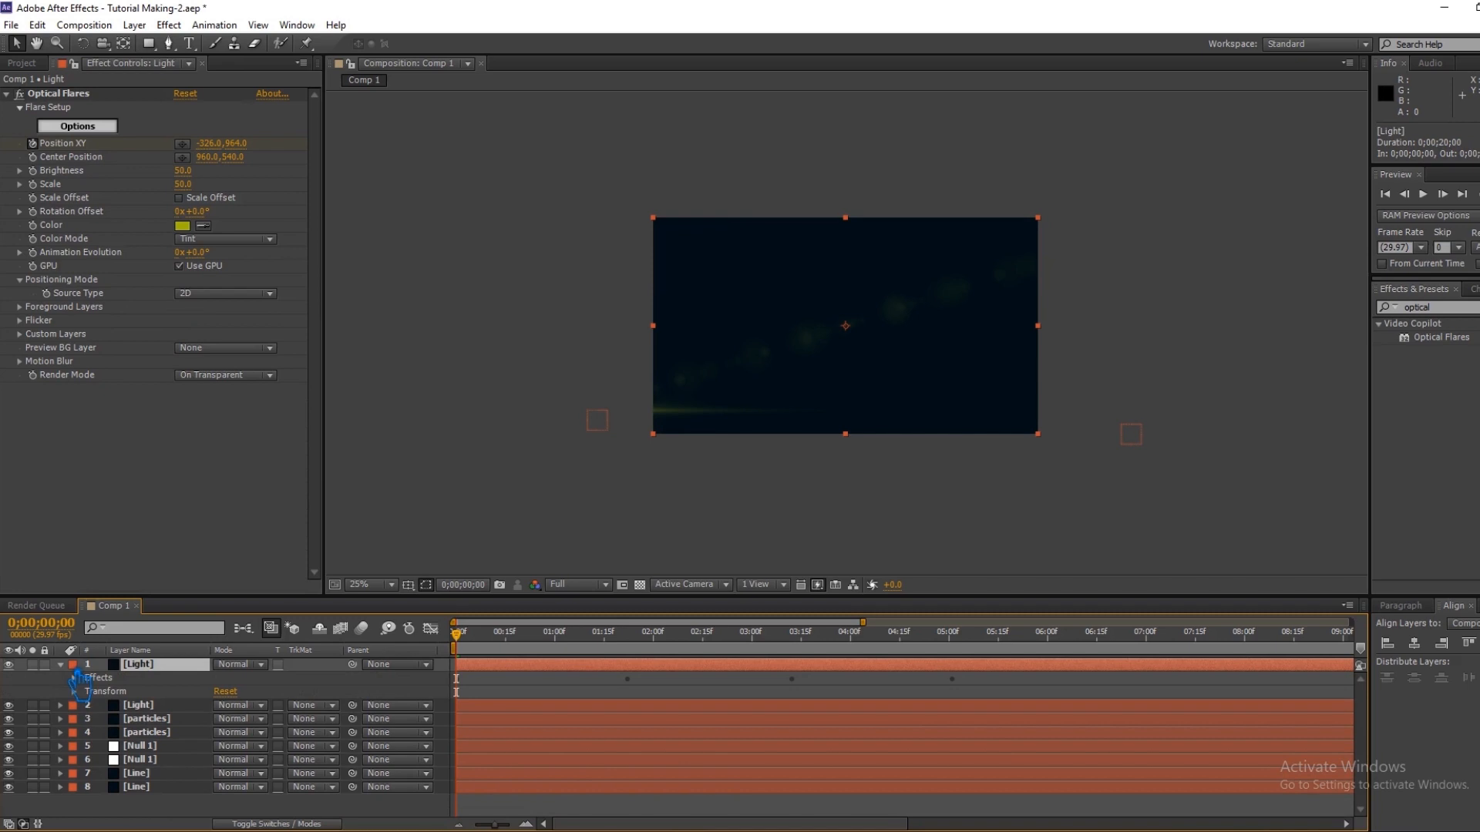
click(75, 678)
click(87, 692)
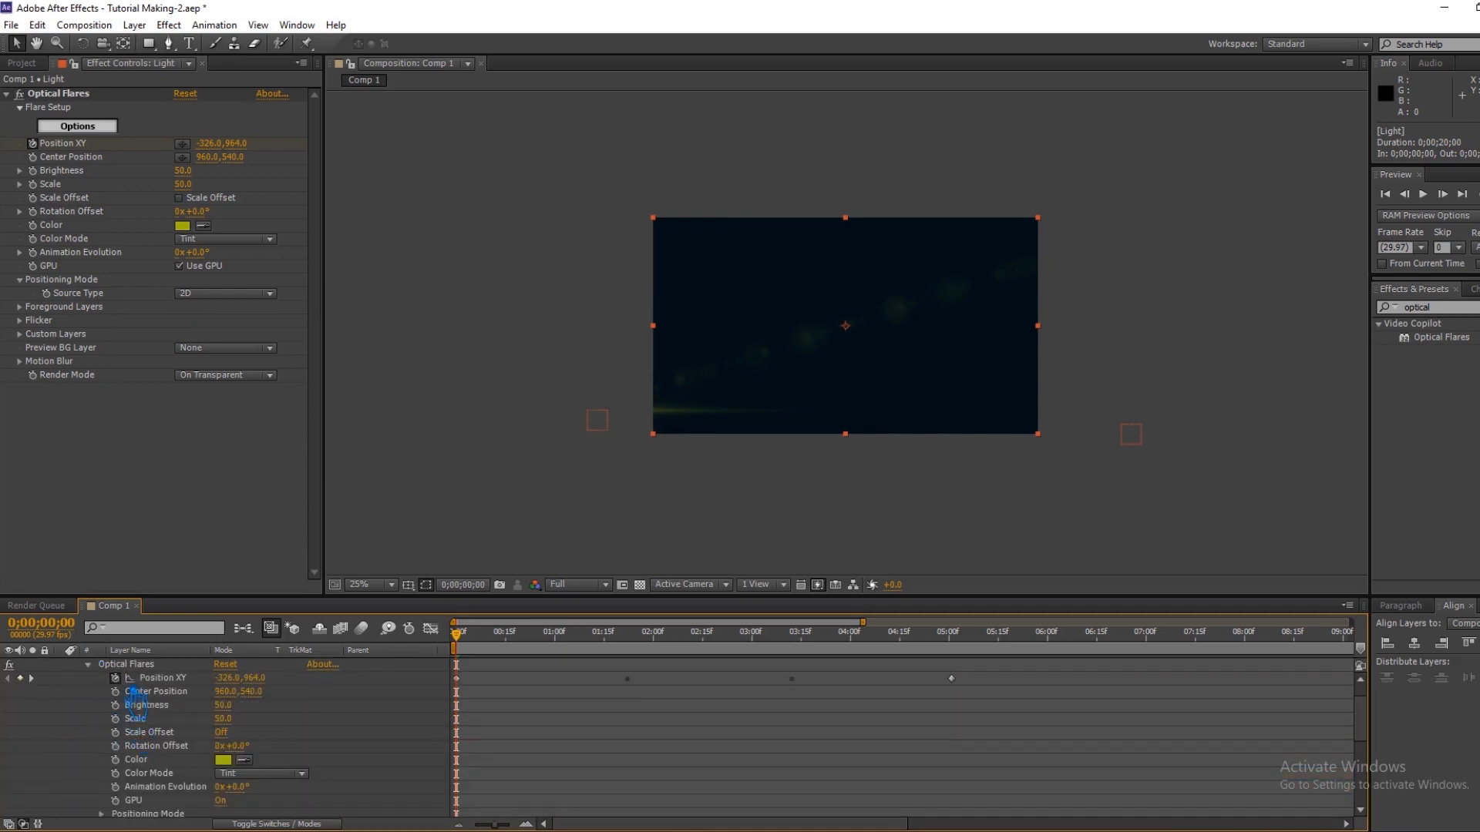
click(154, 678)
key(ctrl+v)
scroll(125, 713, up, 1)
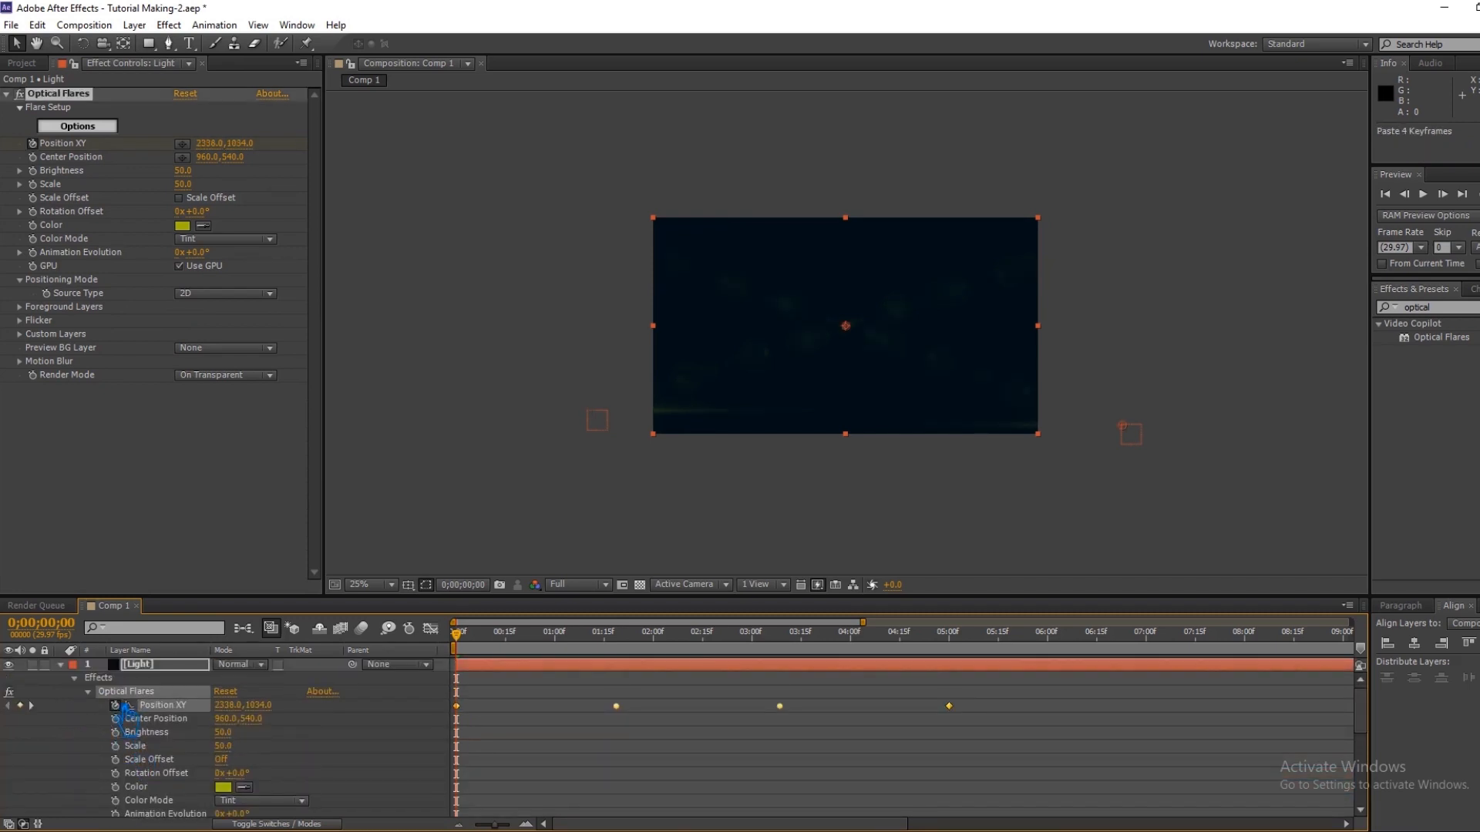
key(u)
click(217, 801)
Save the project and fit the composition to the viewer.
key(ctrl+s)
click(374, 584)
click(386, 301)
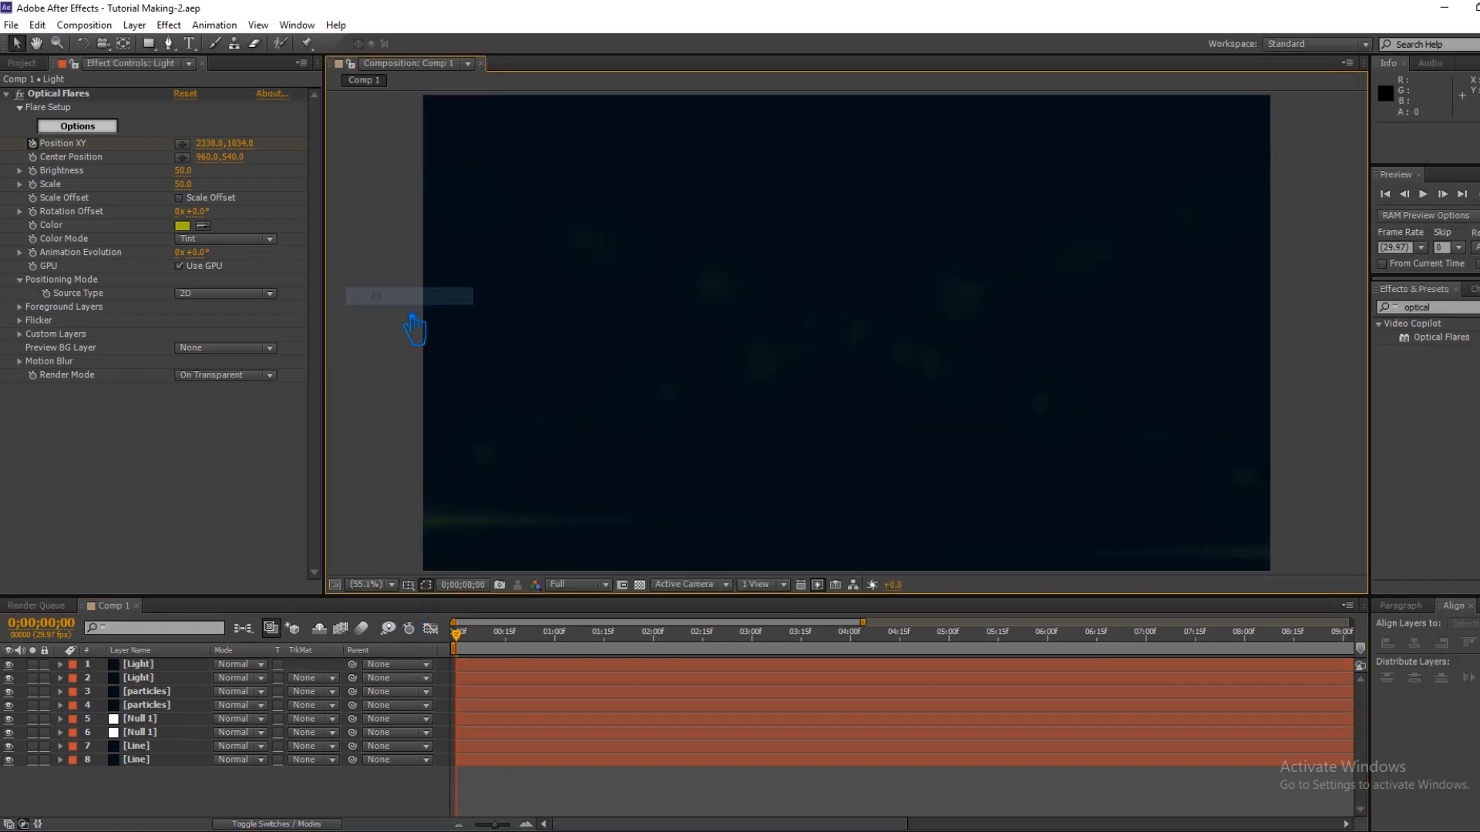